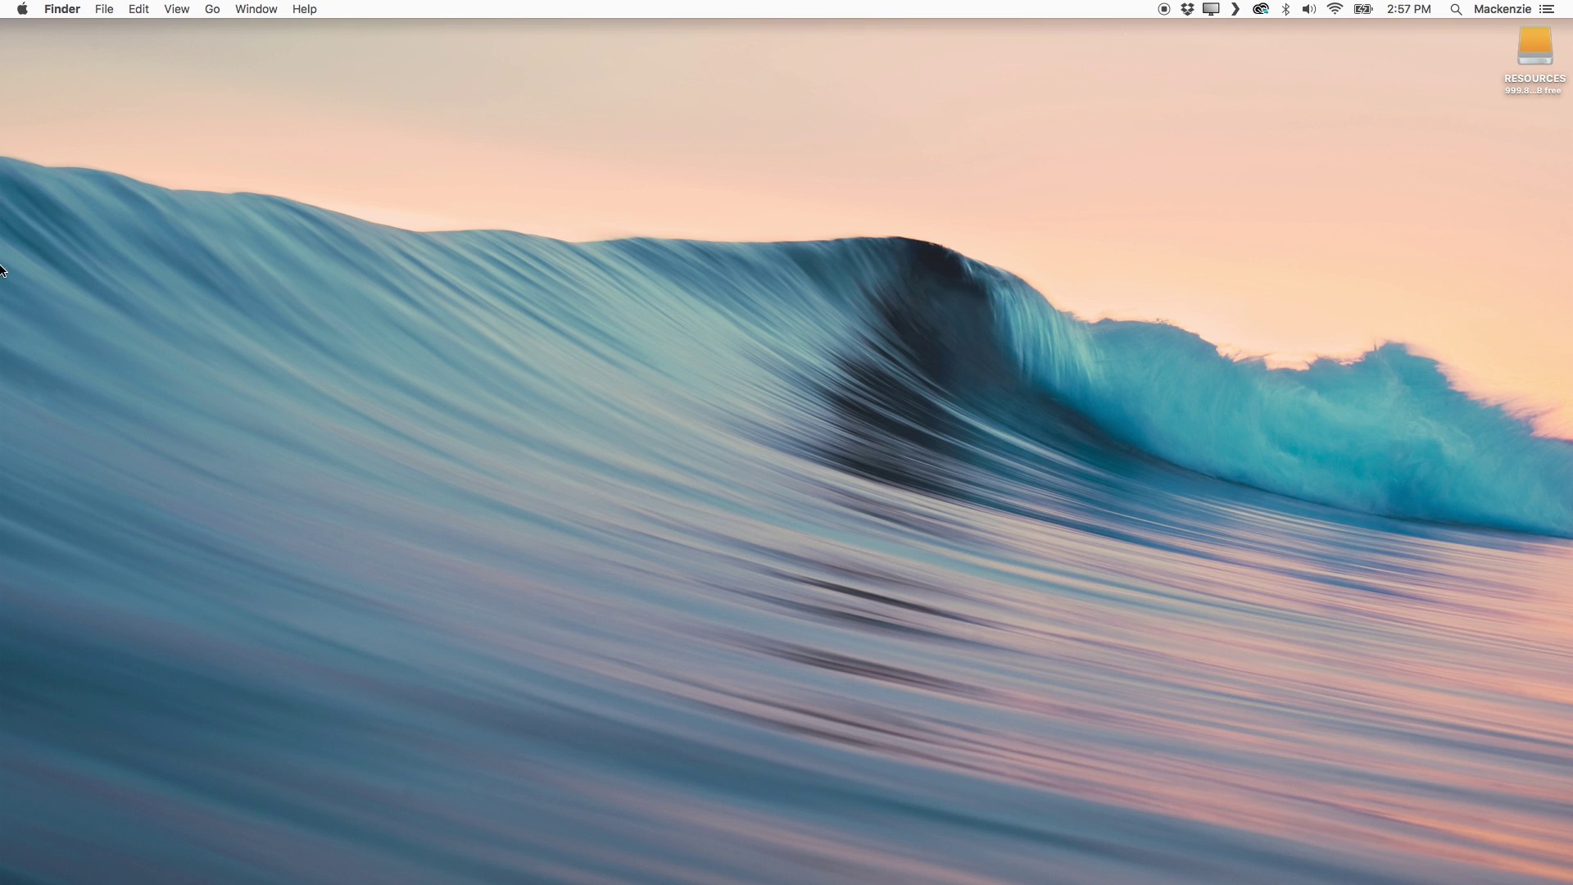
- Open a Finder window on the Movies folder
{"action": "mouse_move", "coordinate": [4, 270]}
{"action": "left_click", "coordinate": [20, 157]}
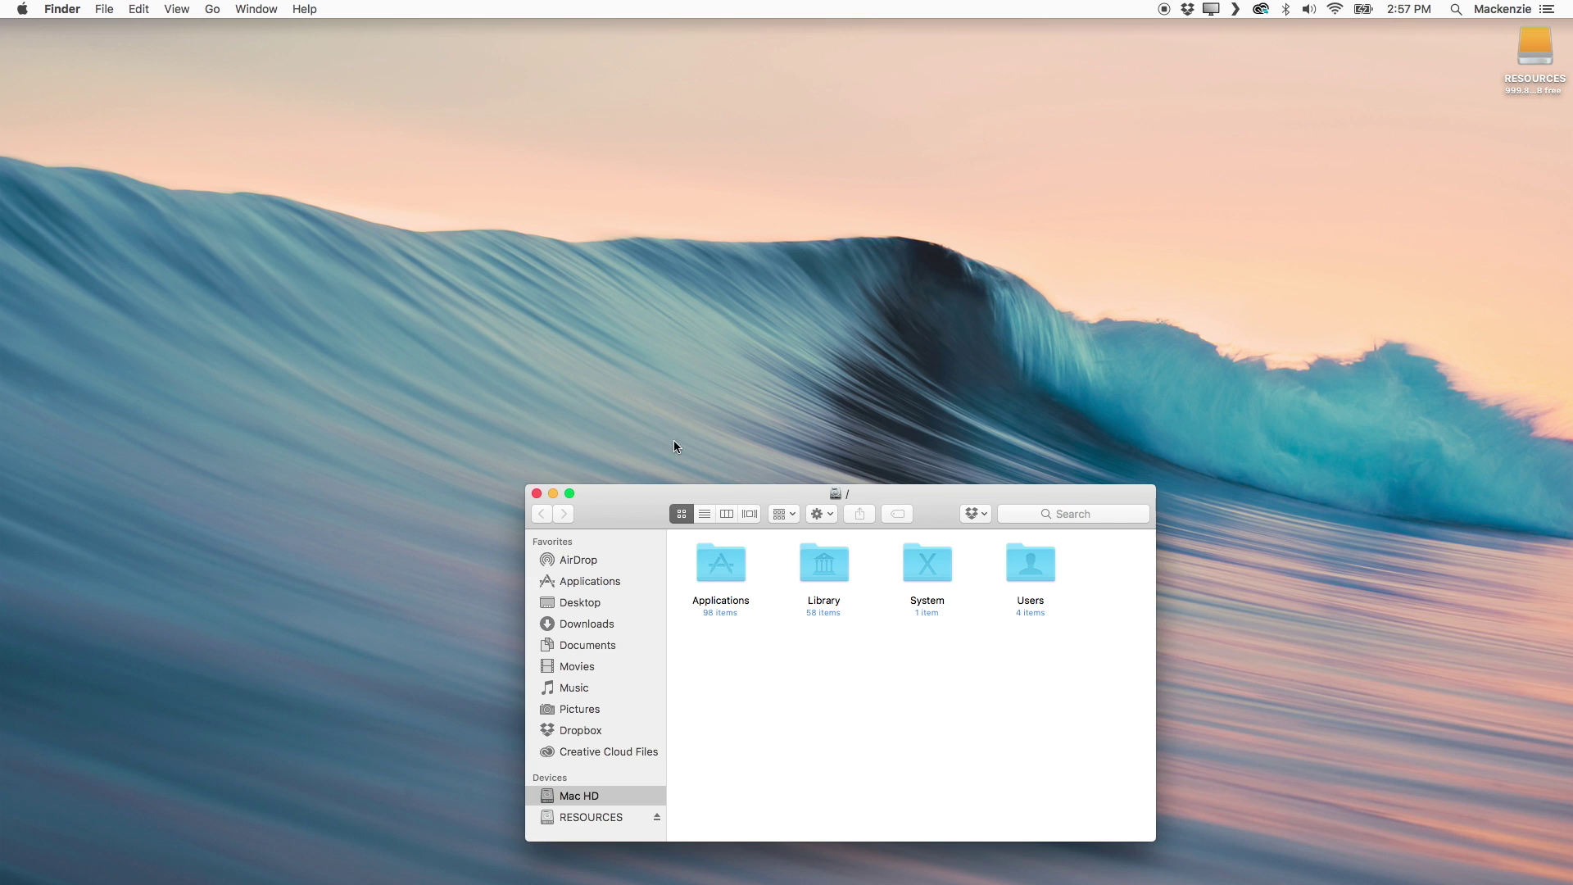
{"action": "left_click_drag", "start_coordinate": [730, 495], "coordinate": [667, 205]}
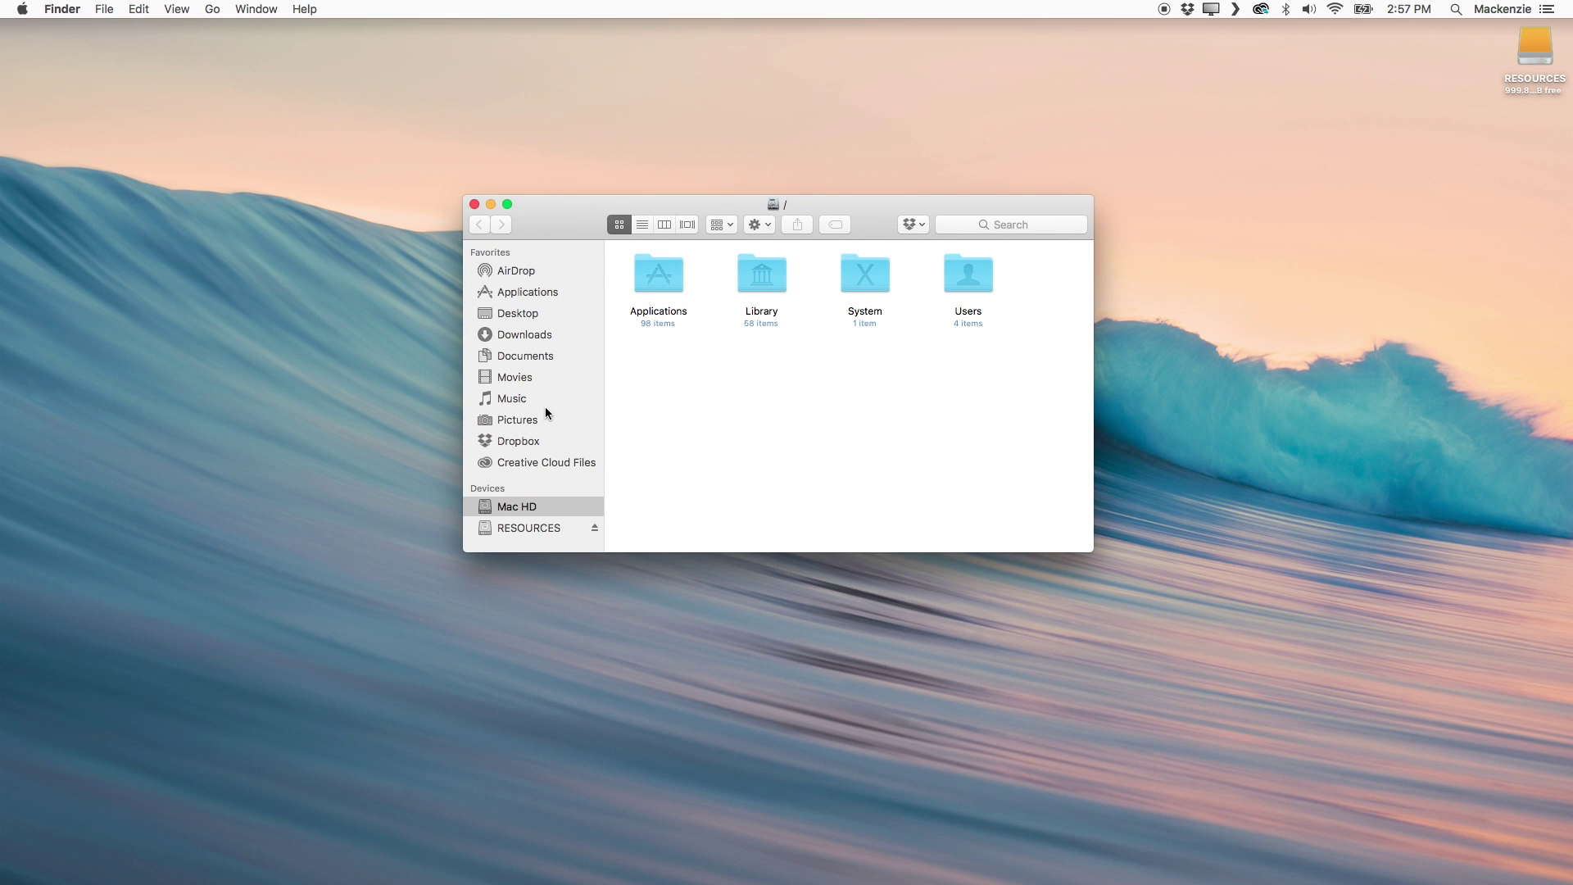
{"action": "left_click", "coordinate": [517, 379]}
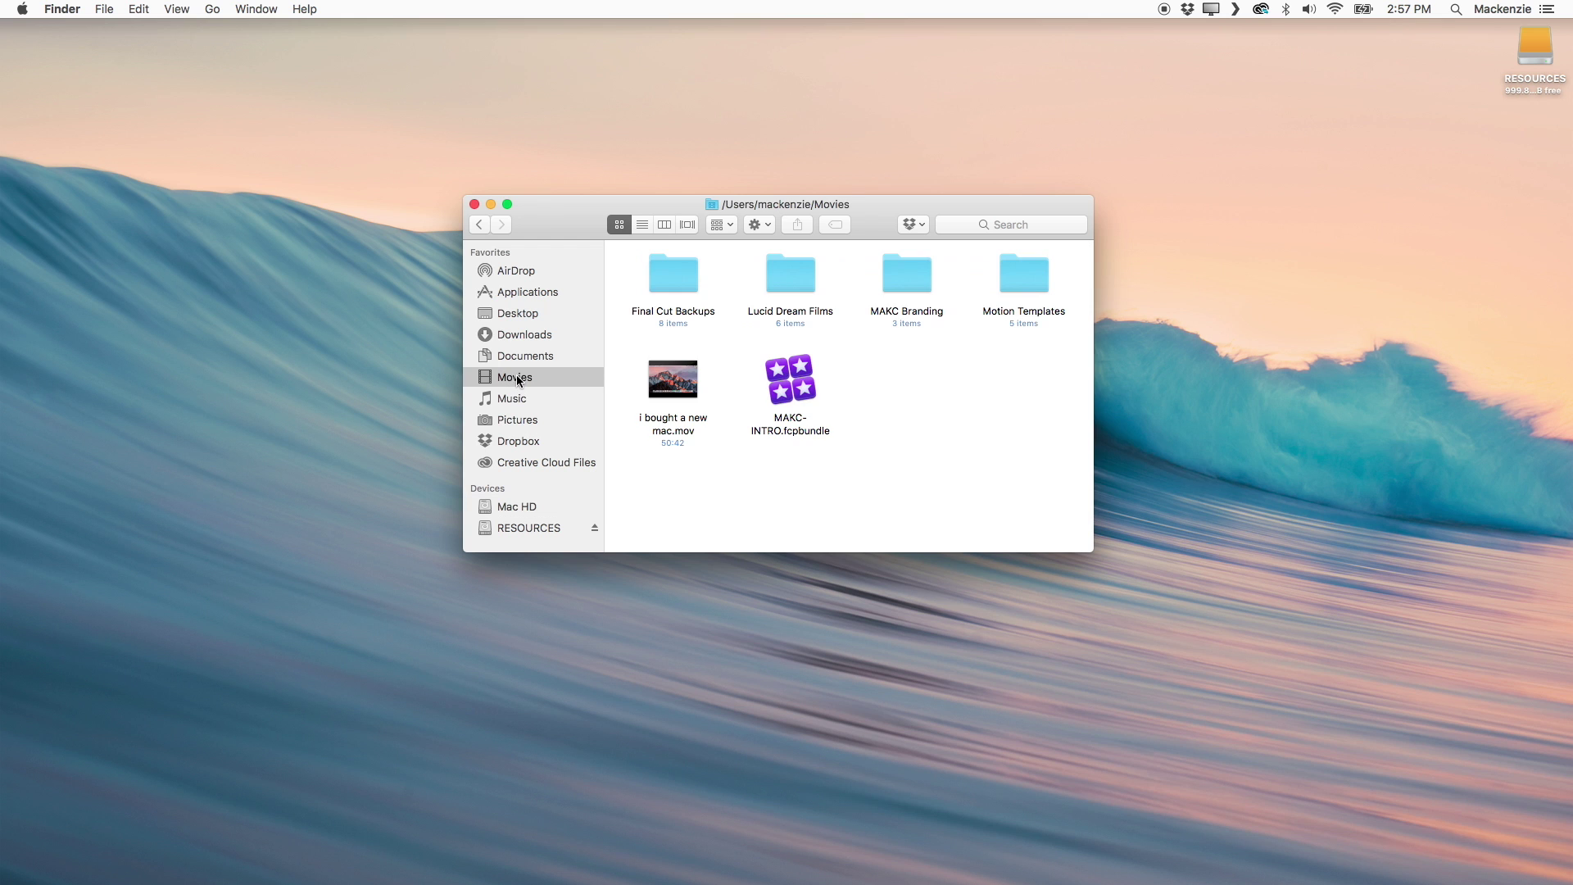
- Reposition the Movies window and select MAKC-INTRO.fcpbundle
{"action": "left_click_drag", "start_coordinate": [877, 203], "coordinate": [713, 171]}
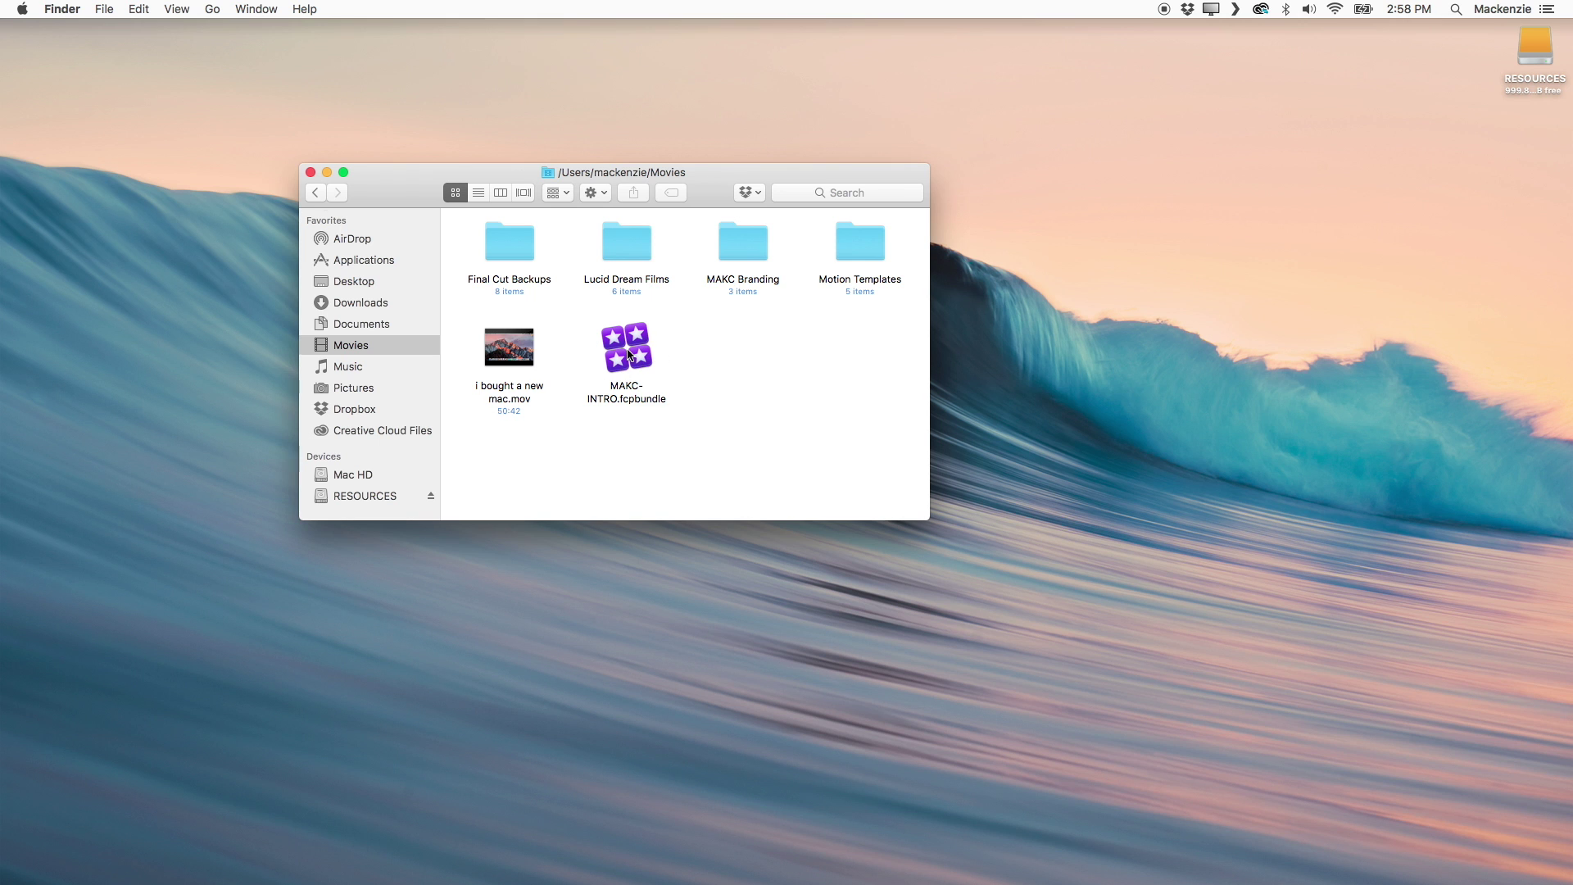
{"action": "mouse_move", "coordinate": [621, 354]}
{"action": "left_mouse_down"}
{"action": "mouse_move", "coordinate": [690, 352]}
{"action": "mouse_move", "coordinate": [623, 349]}
{"action": "left_mouse_up"}
{"action": "left_click", "coordinate": [731, 379]}
{"action": "left_click", "coordinate": [633, 352]}
{"action": "left_click_drag", "start_coordinate": [633, 353], "coordinate": [640, 358]}
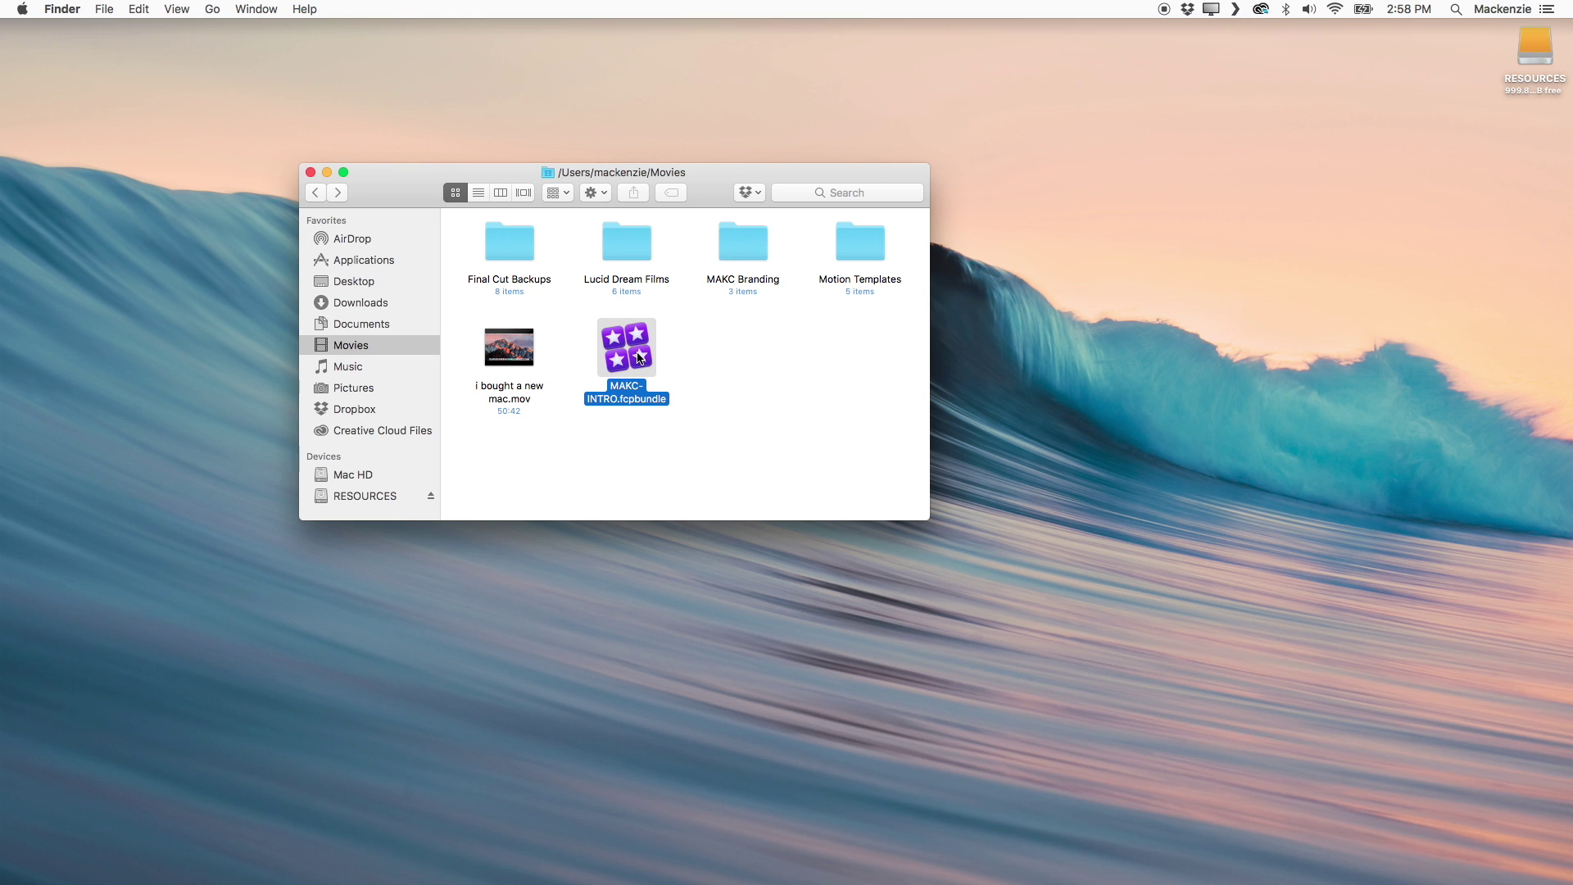
- Open a second Finder window (Cmd+N) showing the RESOURCES drive
{"action": "left_click", "coordinate": [741, 354]}
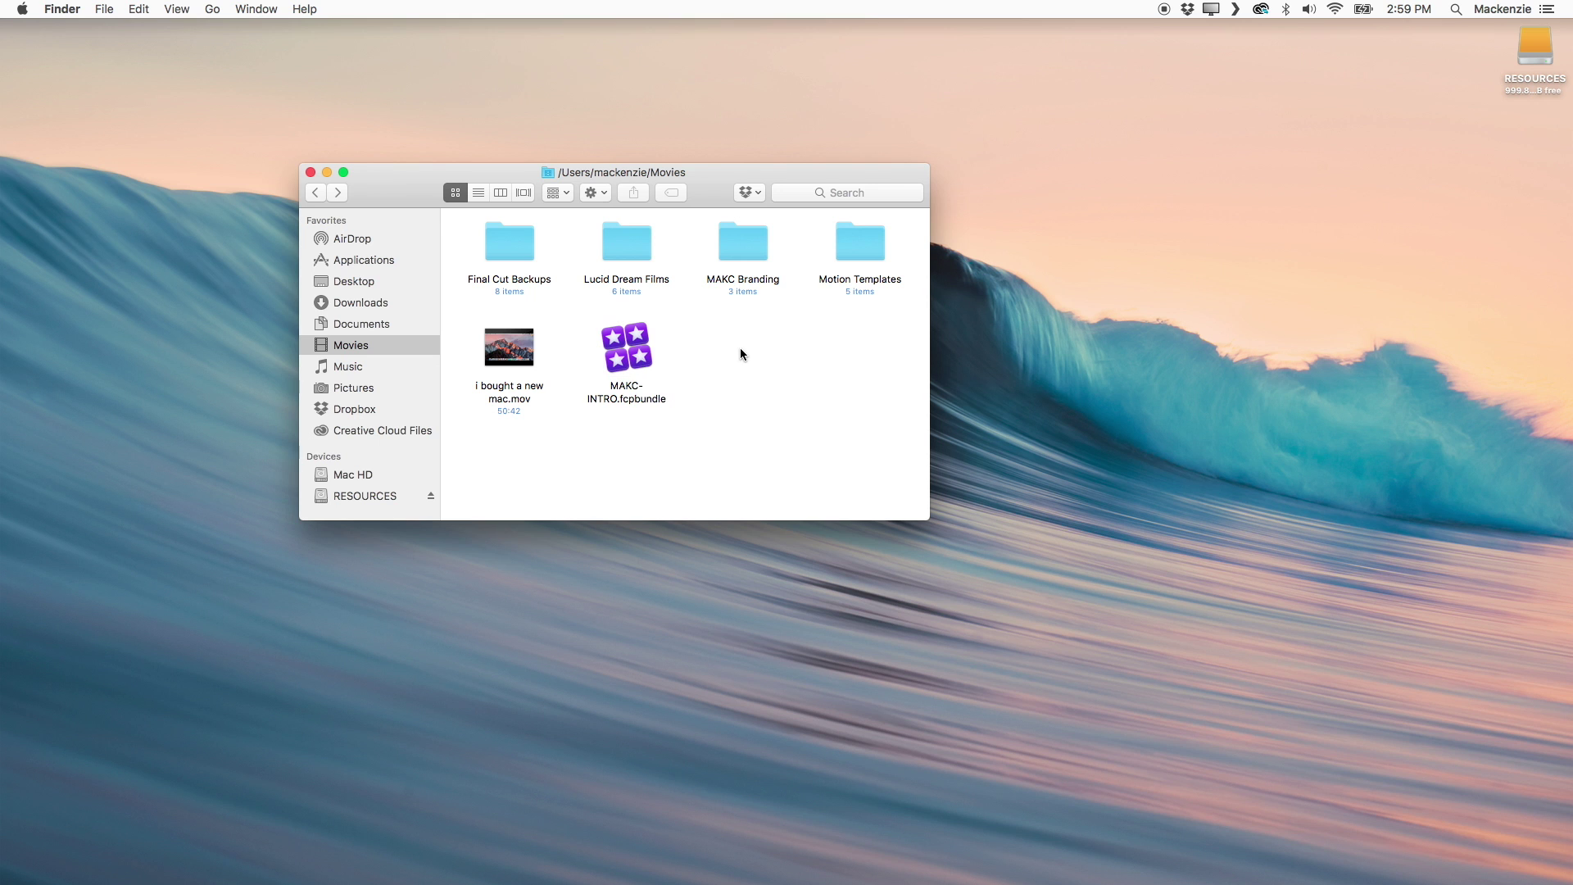
{"action": "key", "text": "super+n"}
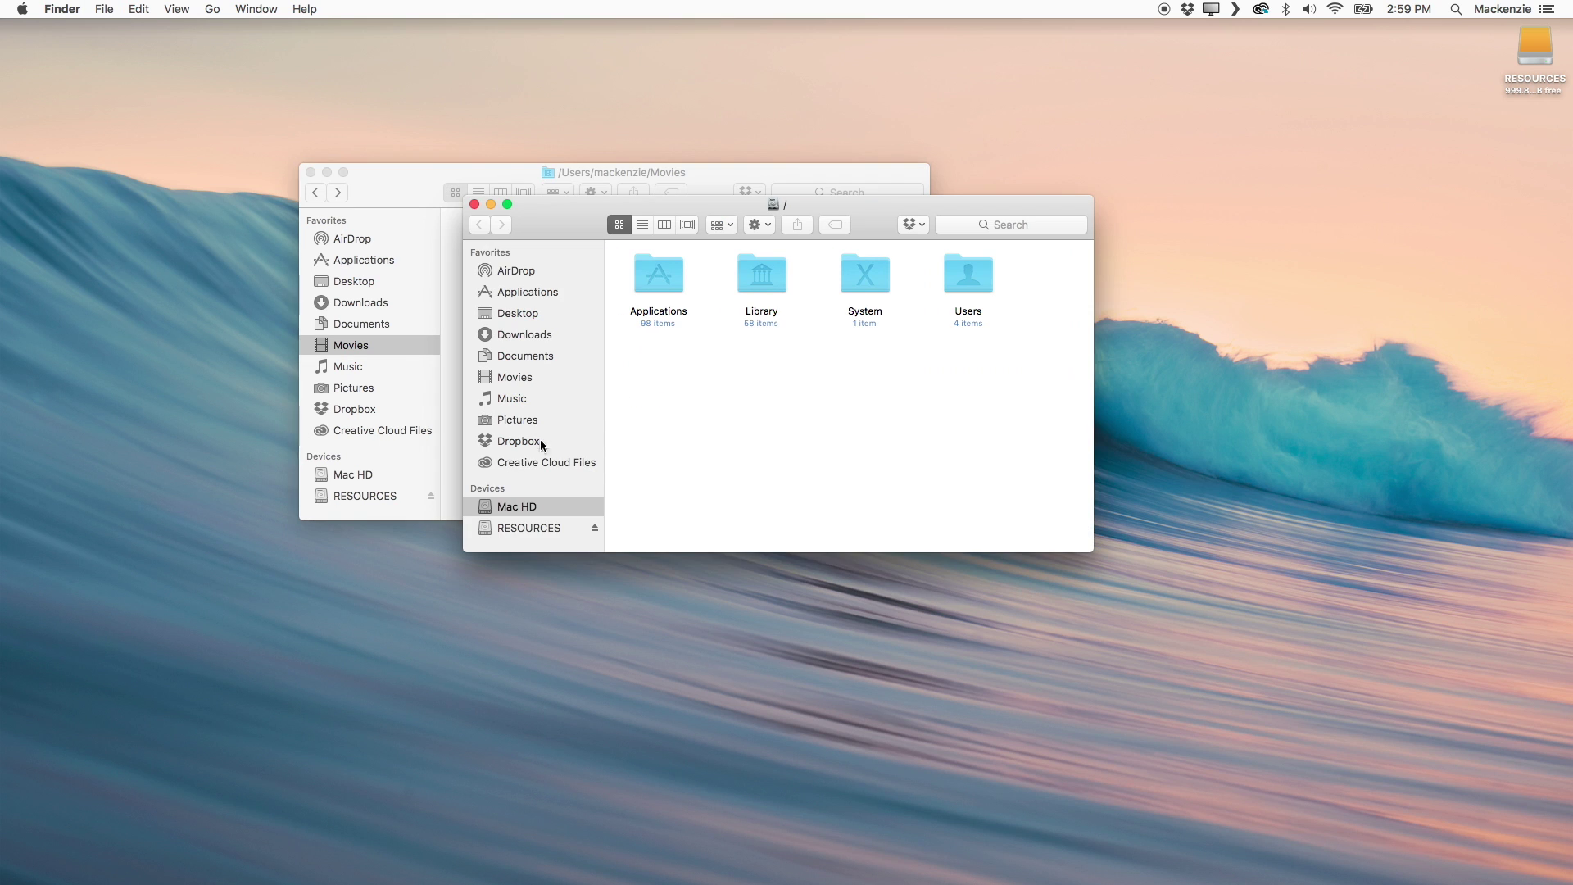
{"action": "left_click", "coordinate": [541, 528]}
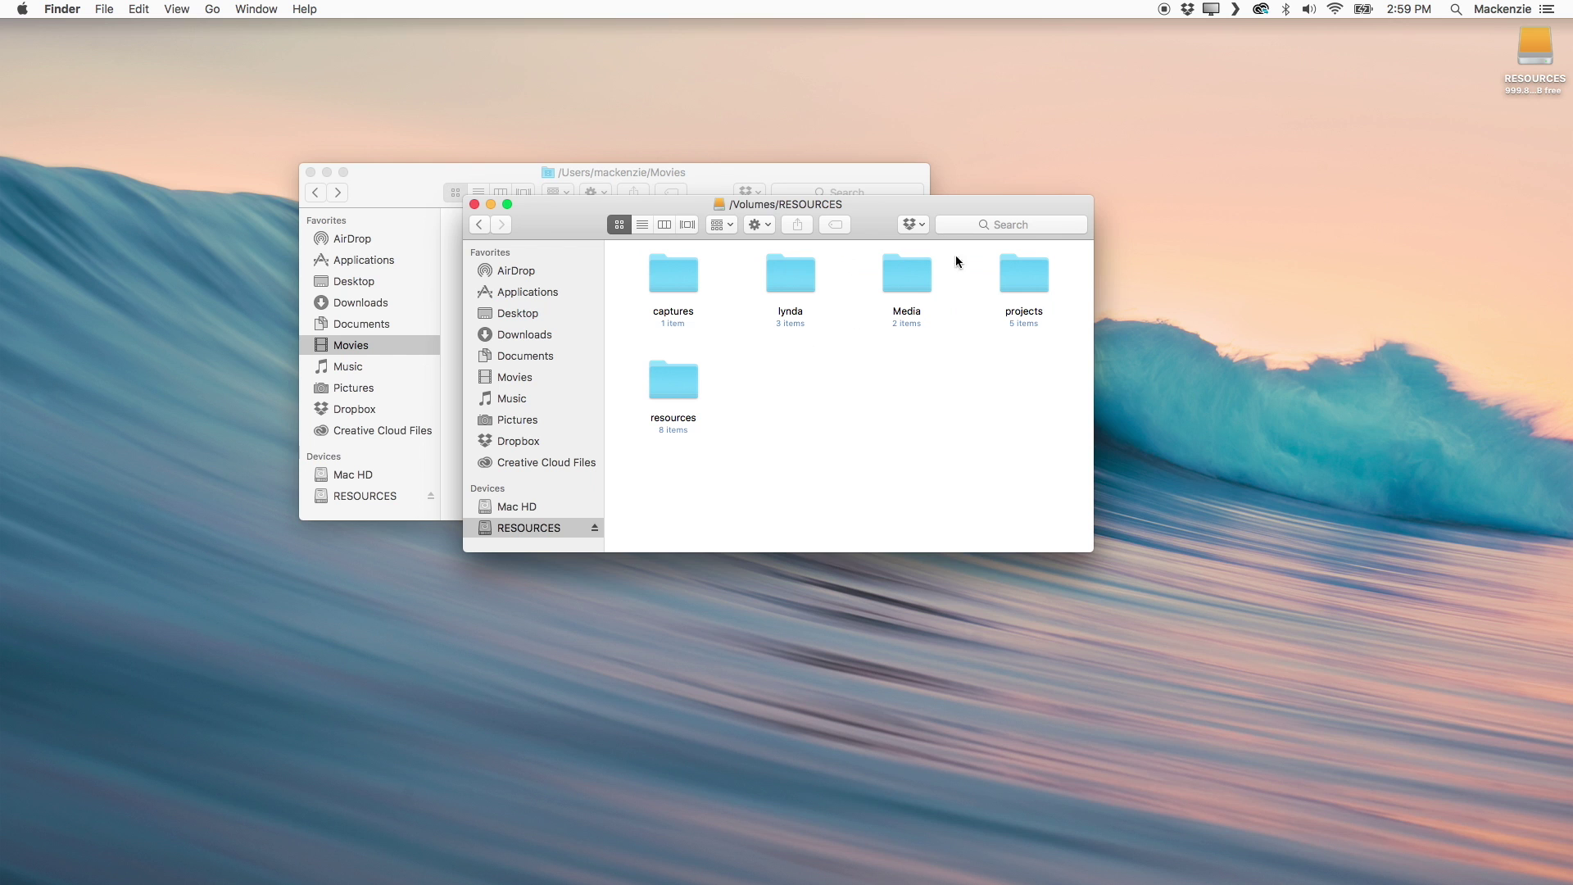
{"action": "left_click_drag", "start_coordinate": [920, 205], "coordinate": [1160, 102]}
- Navigate into projects > 2017 > Spring > fcpx on RESOURCES
{"action": "left_click", "coordinate": [924, 266]}
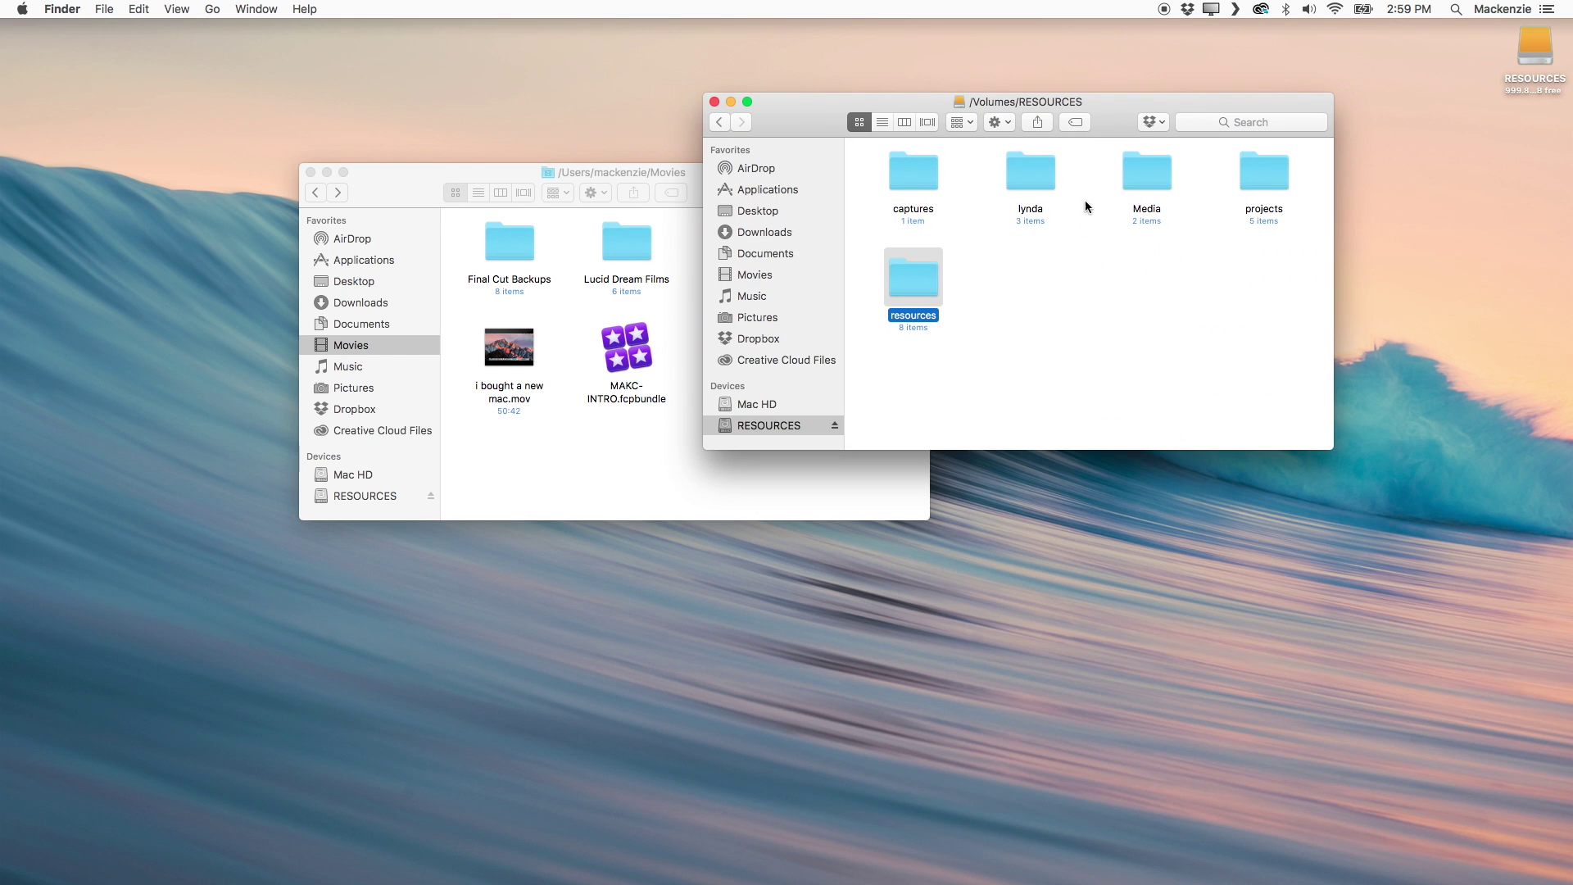
{"action": "double_click", "coordinate": [1281, 167]}
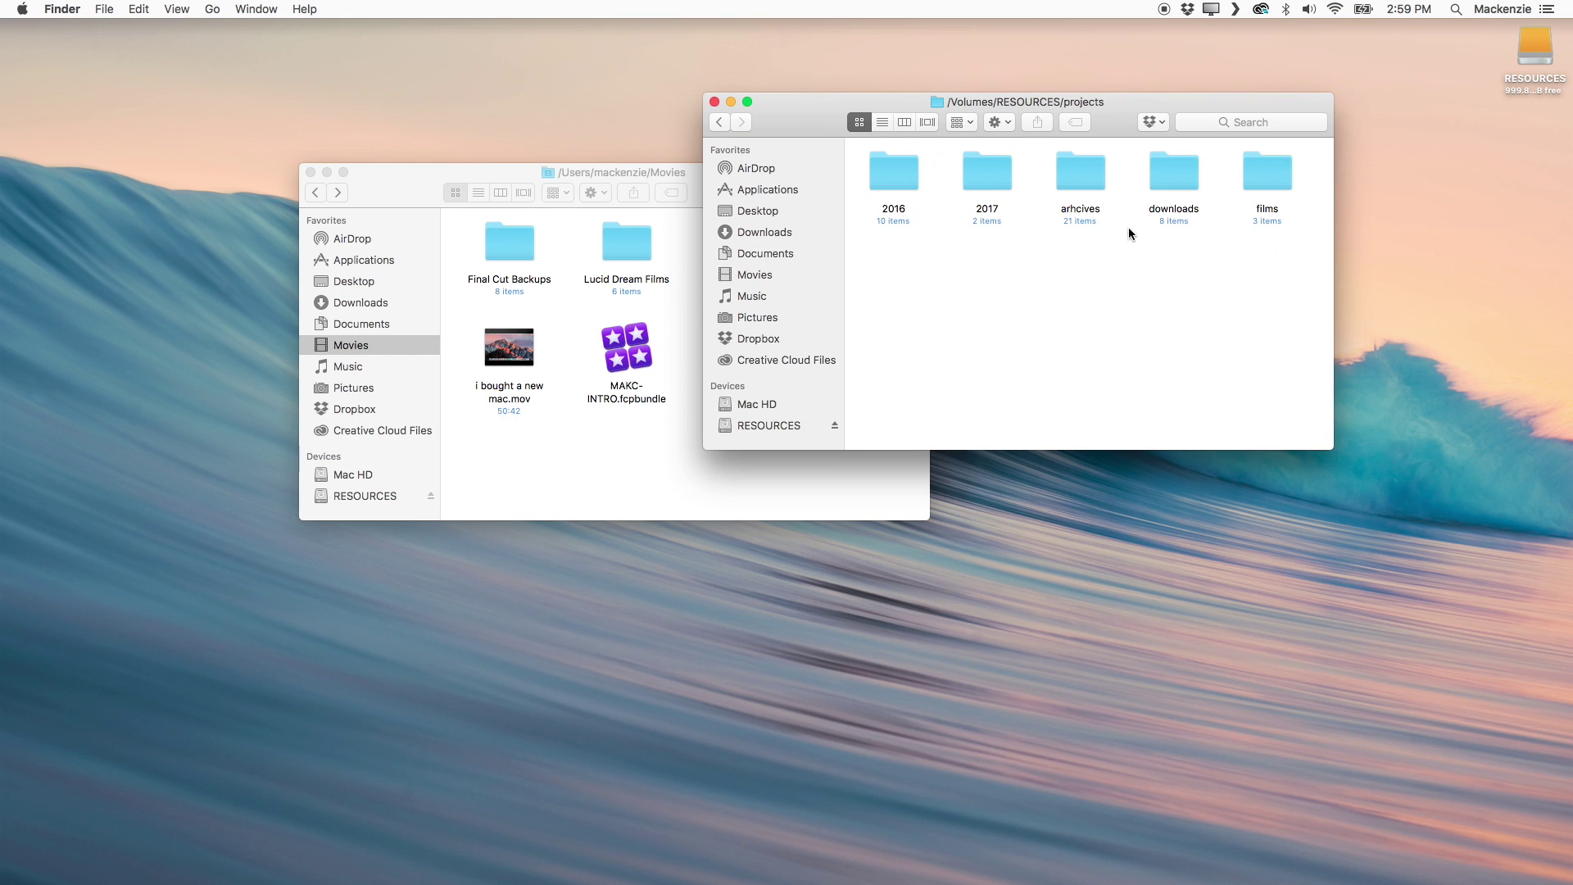
{"action": "double_click", "coordinate": [991, 180]}
{"action": "double_click", "coordinate": [876, 169]}
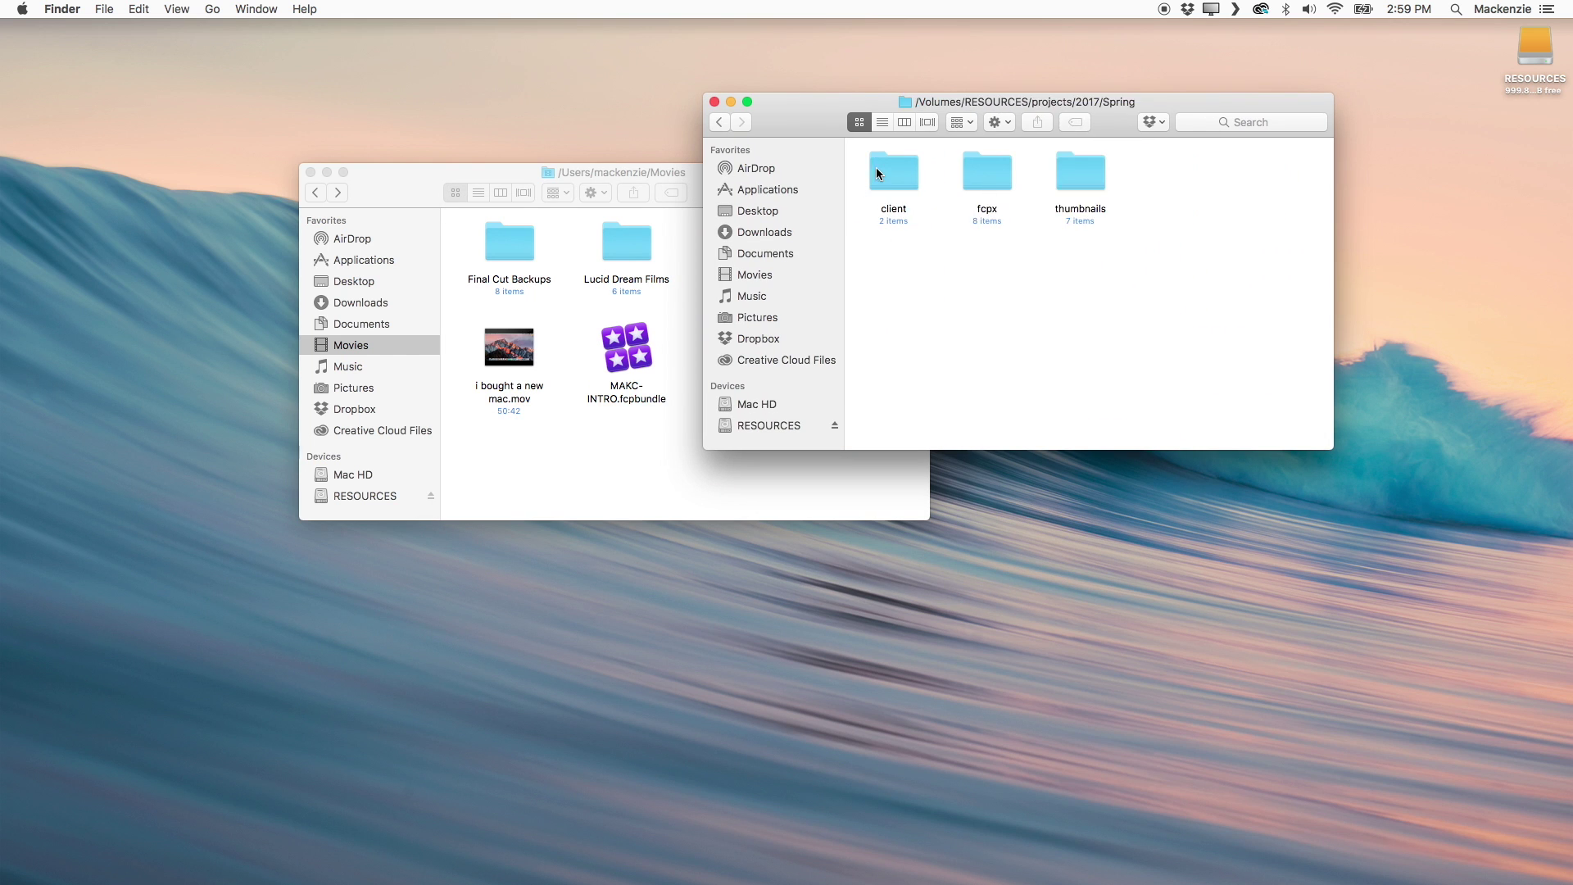
{"action": "double_click", "coordinate": [1010, 171]}
- Arrange the fcpx and Movies windows side by side and select all eight libraries
{"action": "left_click_drag", "start_coordinate": [1103, 102], "coordinate": [1260, 59]}
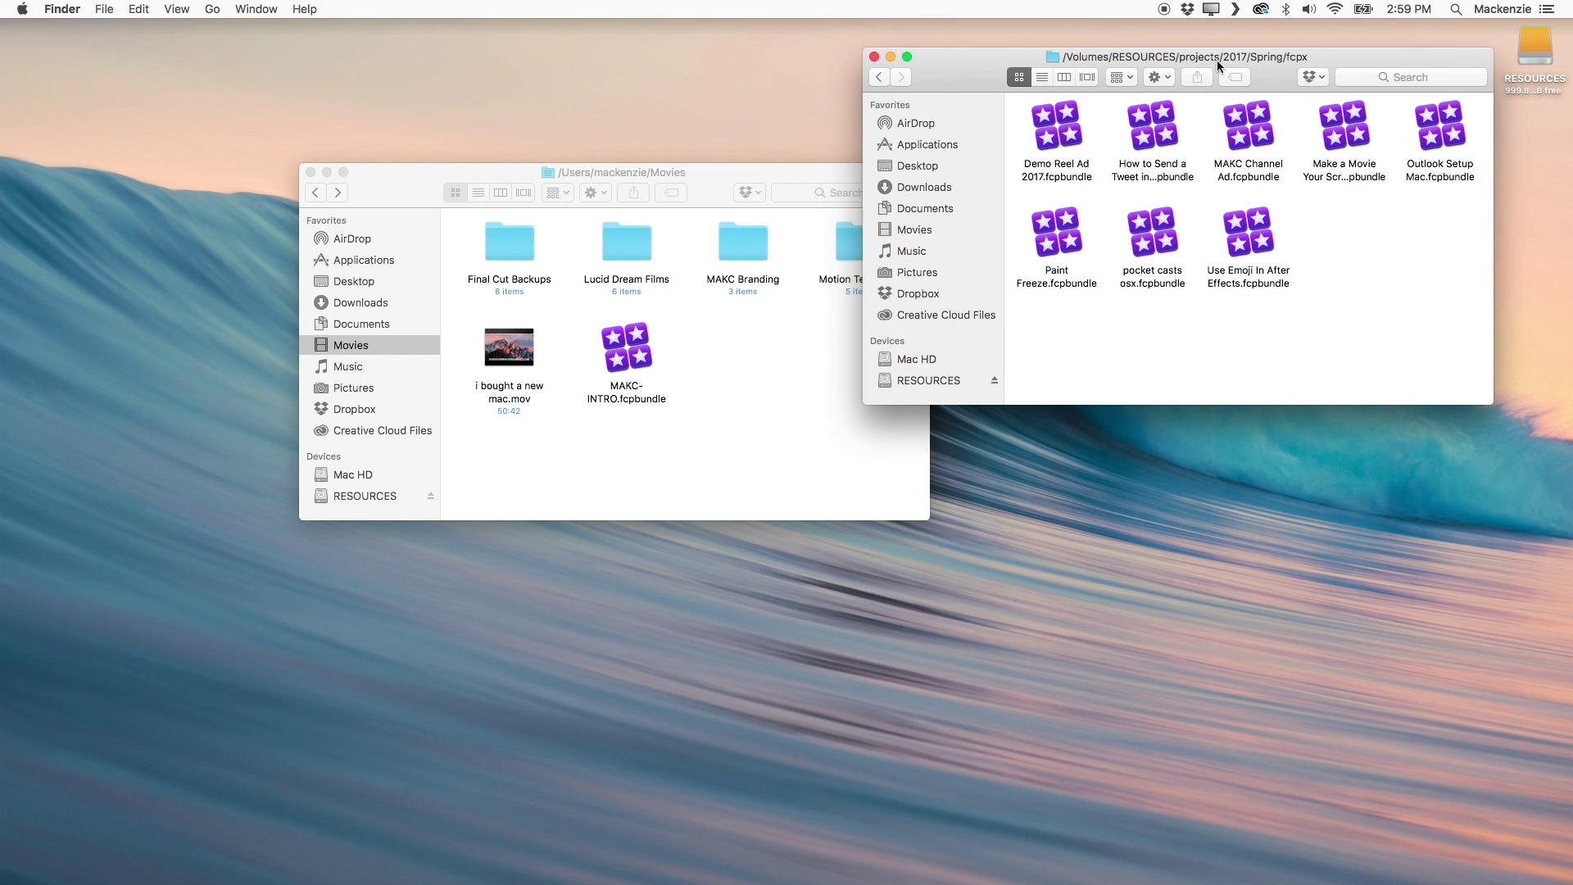
{"action": "left_click_drag", "start_coordinate": [799, 176], "coordinate": [676, 183]}
{"action": "left_click", "coordinate": [1262, 307]}
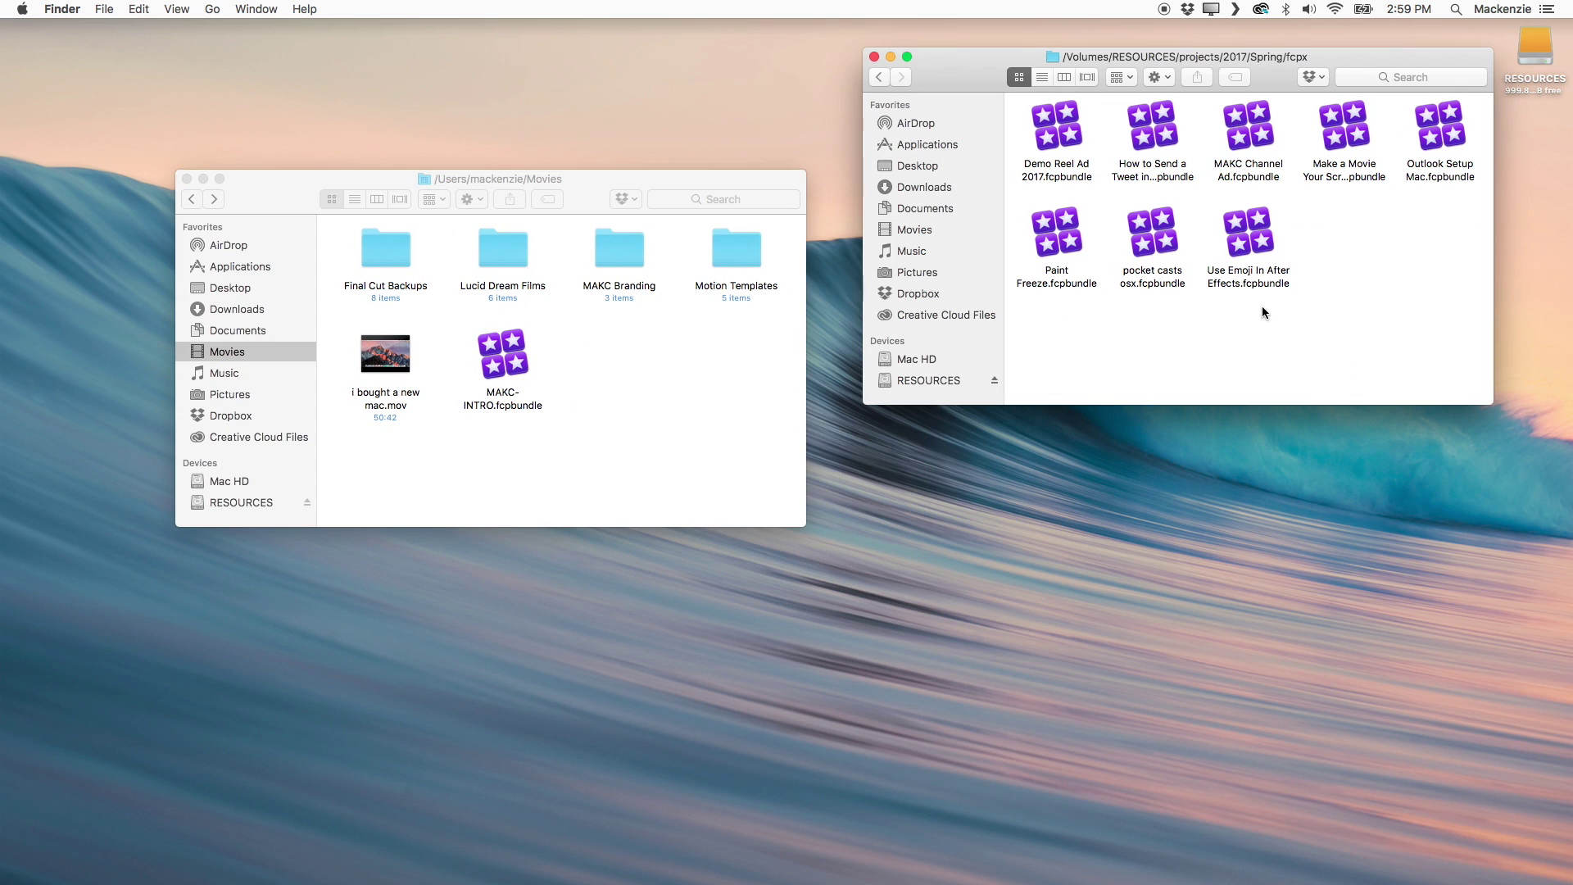
{"action": "left_click_drag", "start_coordinate": [1443, 345], "coordinate": [1192, 331]}
{"action": "left_click", "coordinate": [497, 352]}
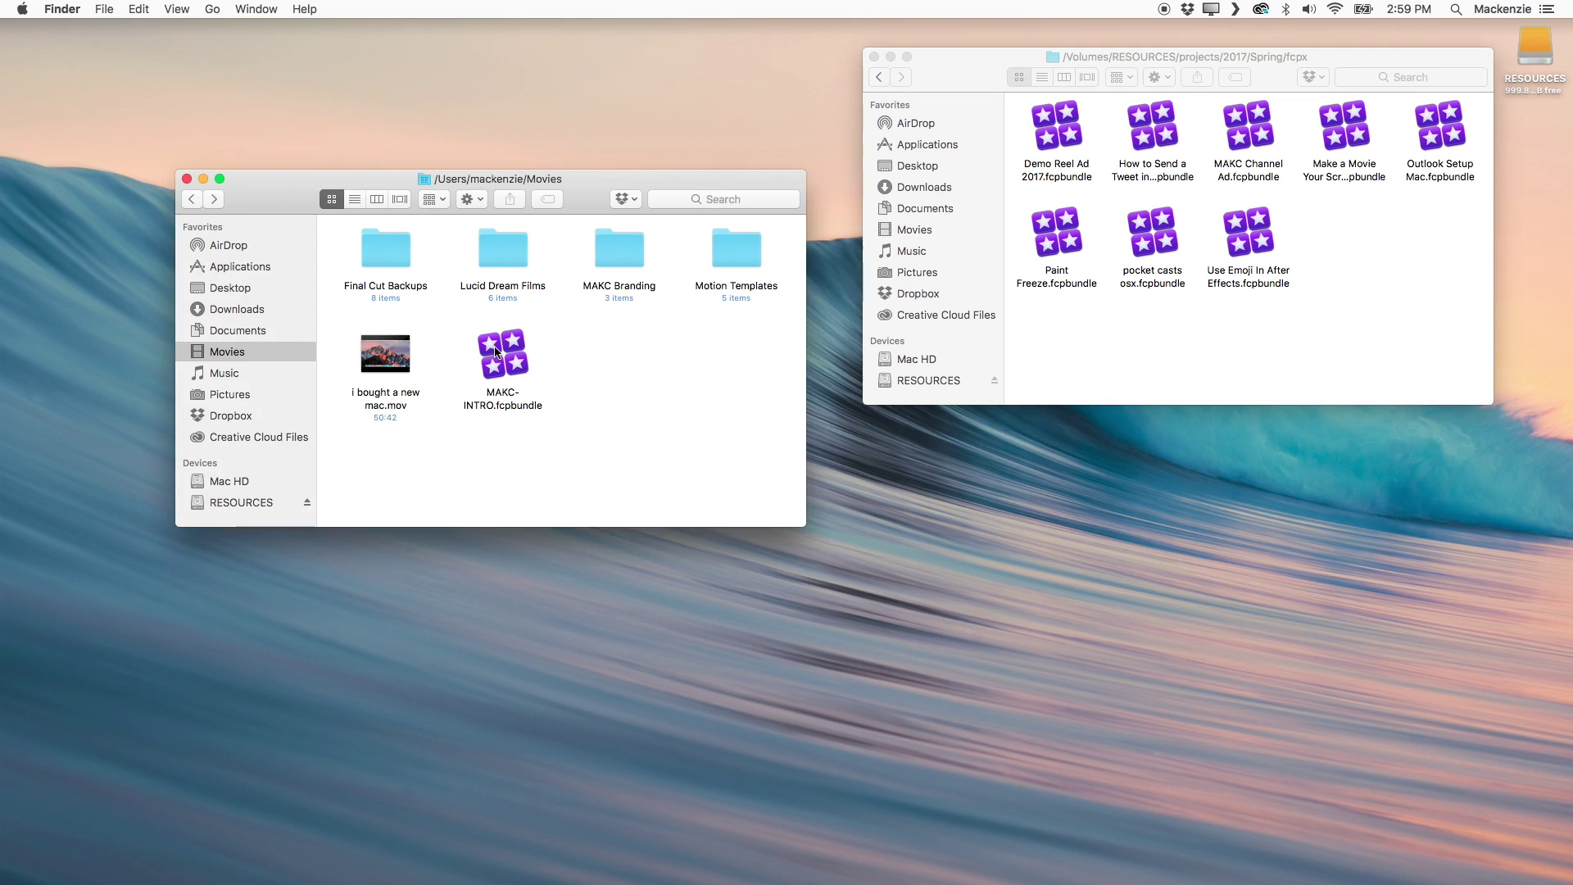
{"action": "right_click", "coordinate": [497, 353]}
{"action": "left_click", "coordinate": [564, 385]}
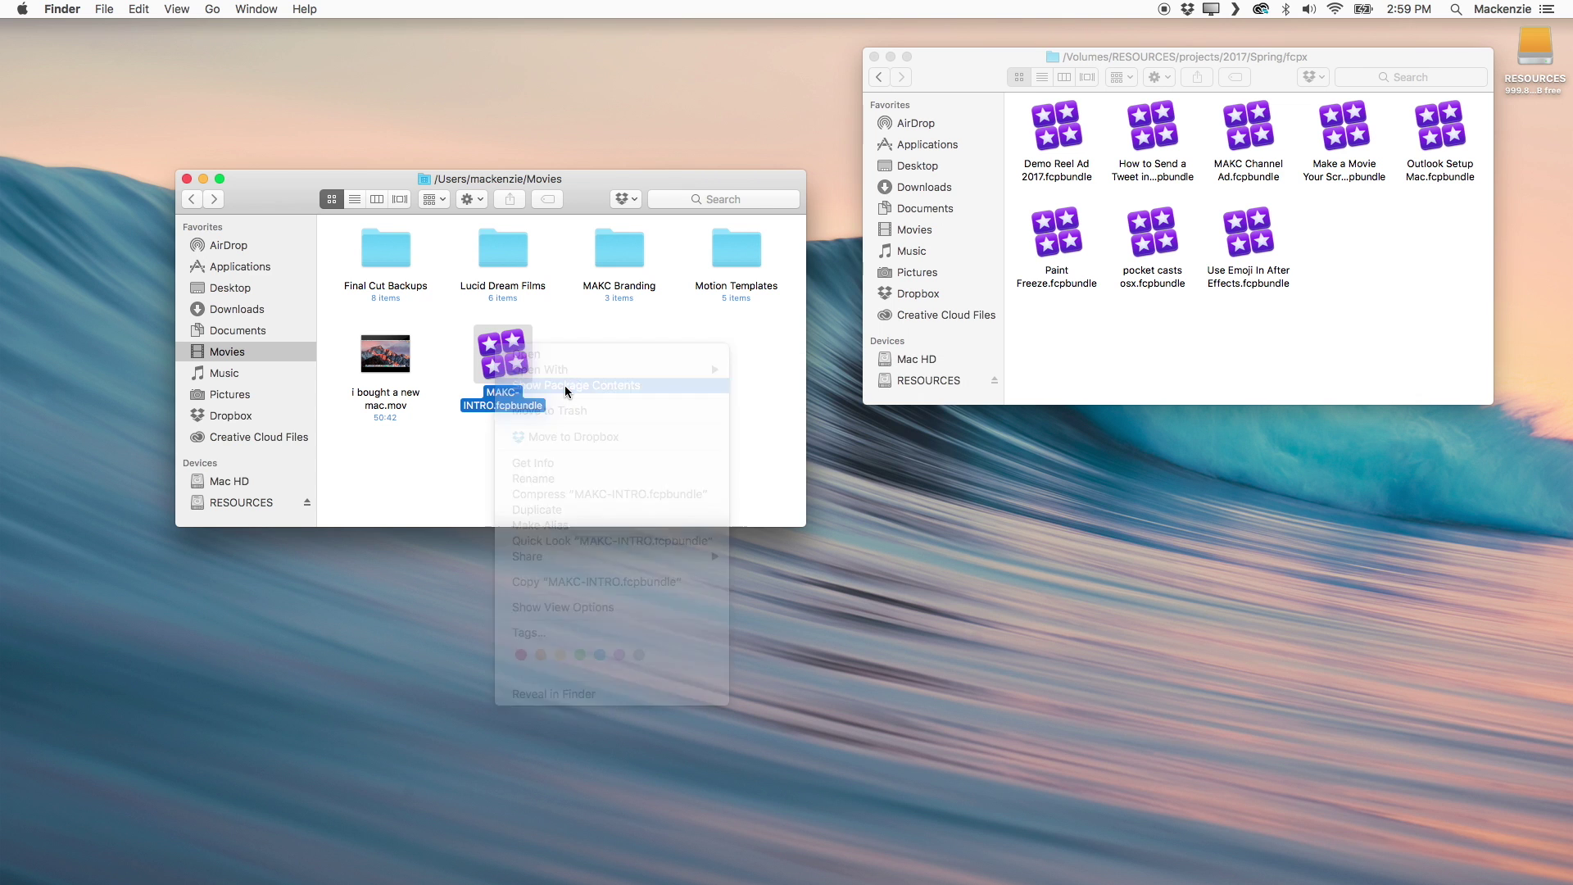
{"action": "left_click", "coordinate": [192, 199]}
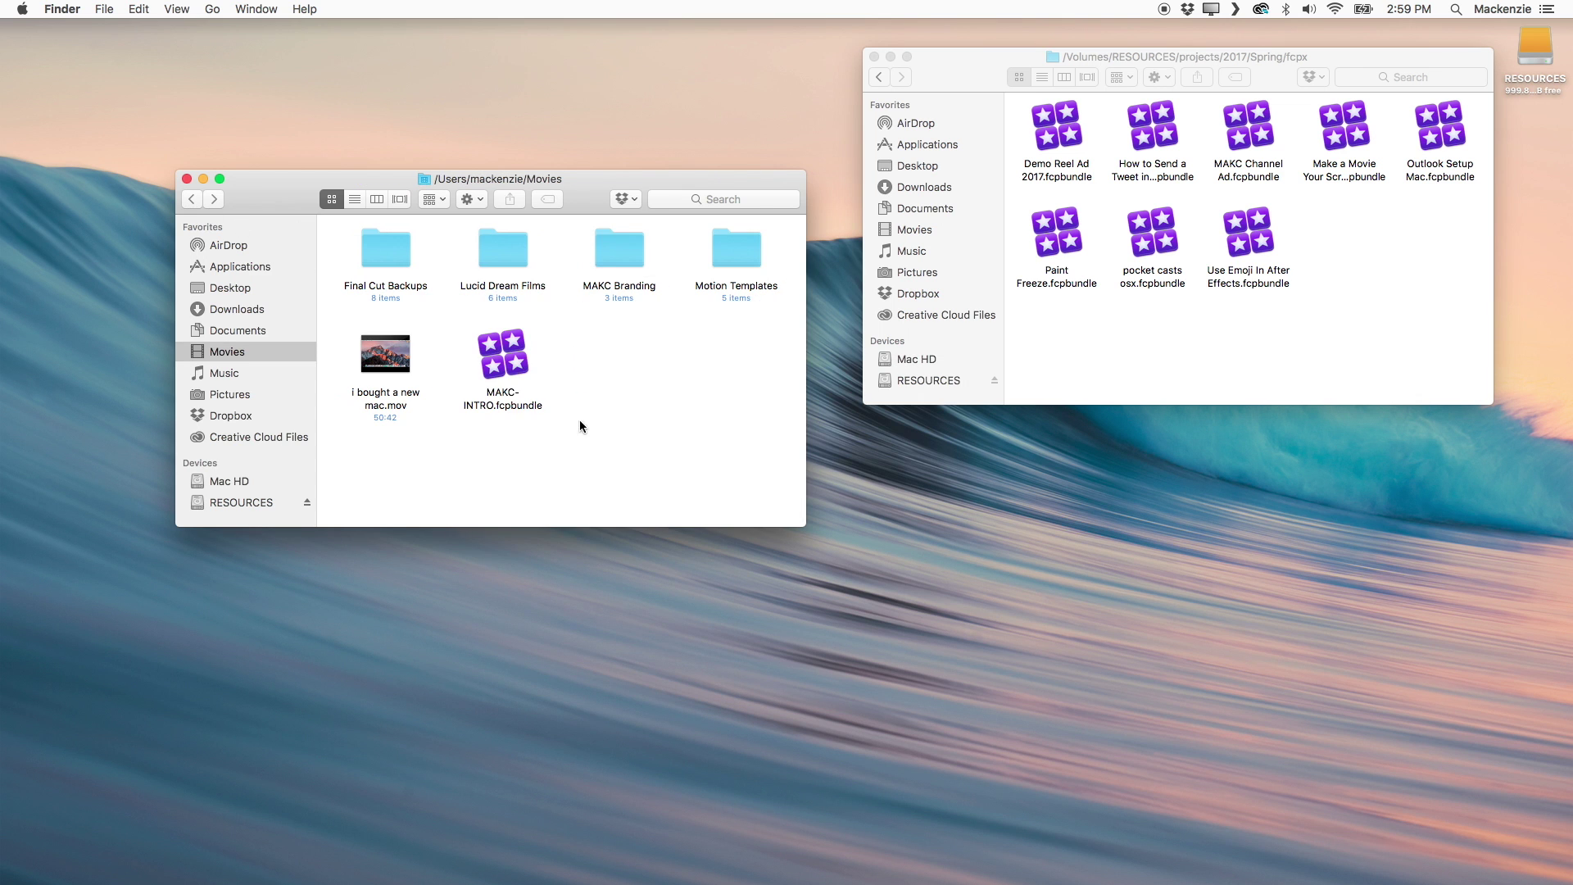
{"action": "right_click", "coordinate": [514, 376]}
{"action": "left_click", "coordinate": [541, 400]}
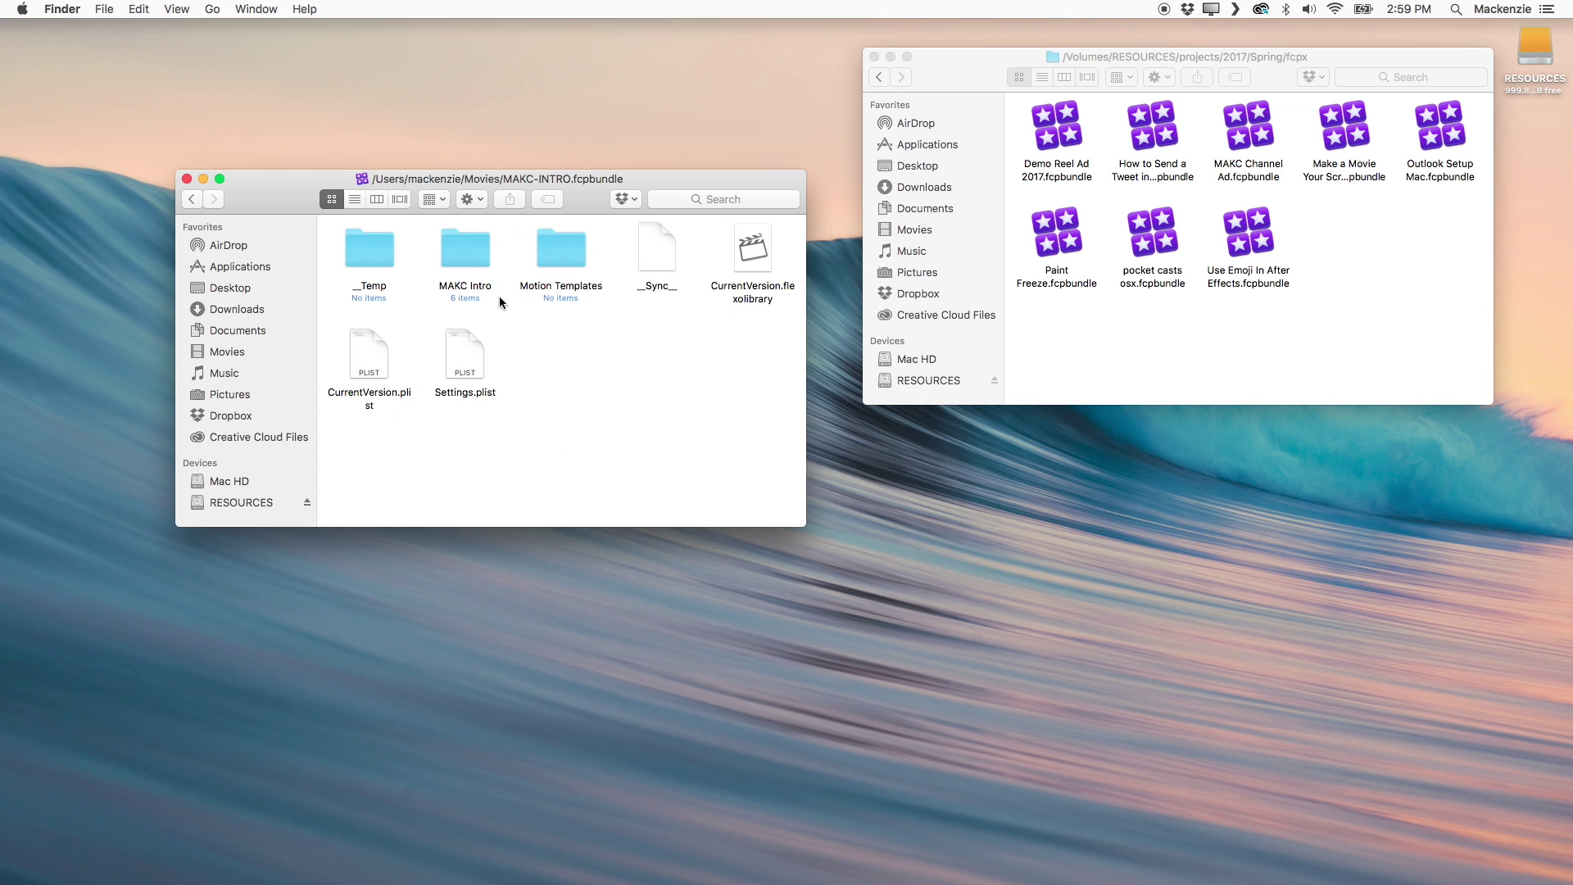
{"action": "double_click", "coordinate": [467, 256]}
{"action": "double_click", "coordinate": [473, 259]}
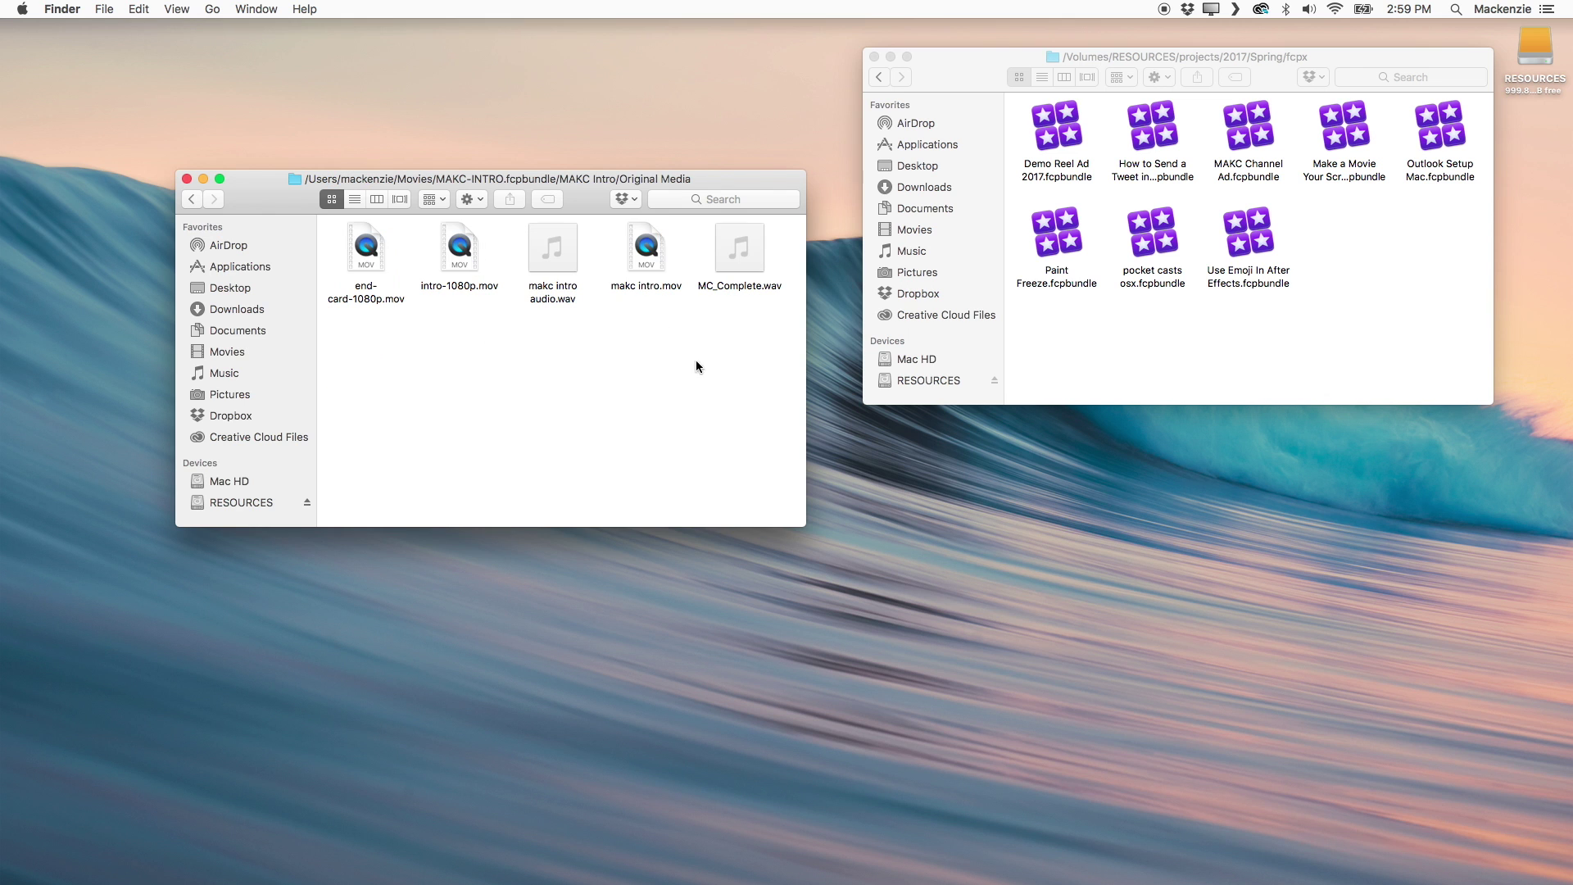
{"action": "left_click_drag", "start_coordinate": [729, 362], "coordinate": [510, 326]}
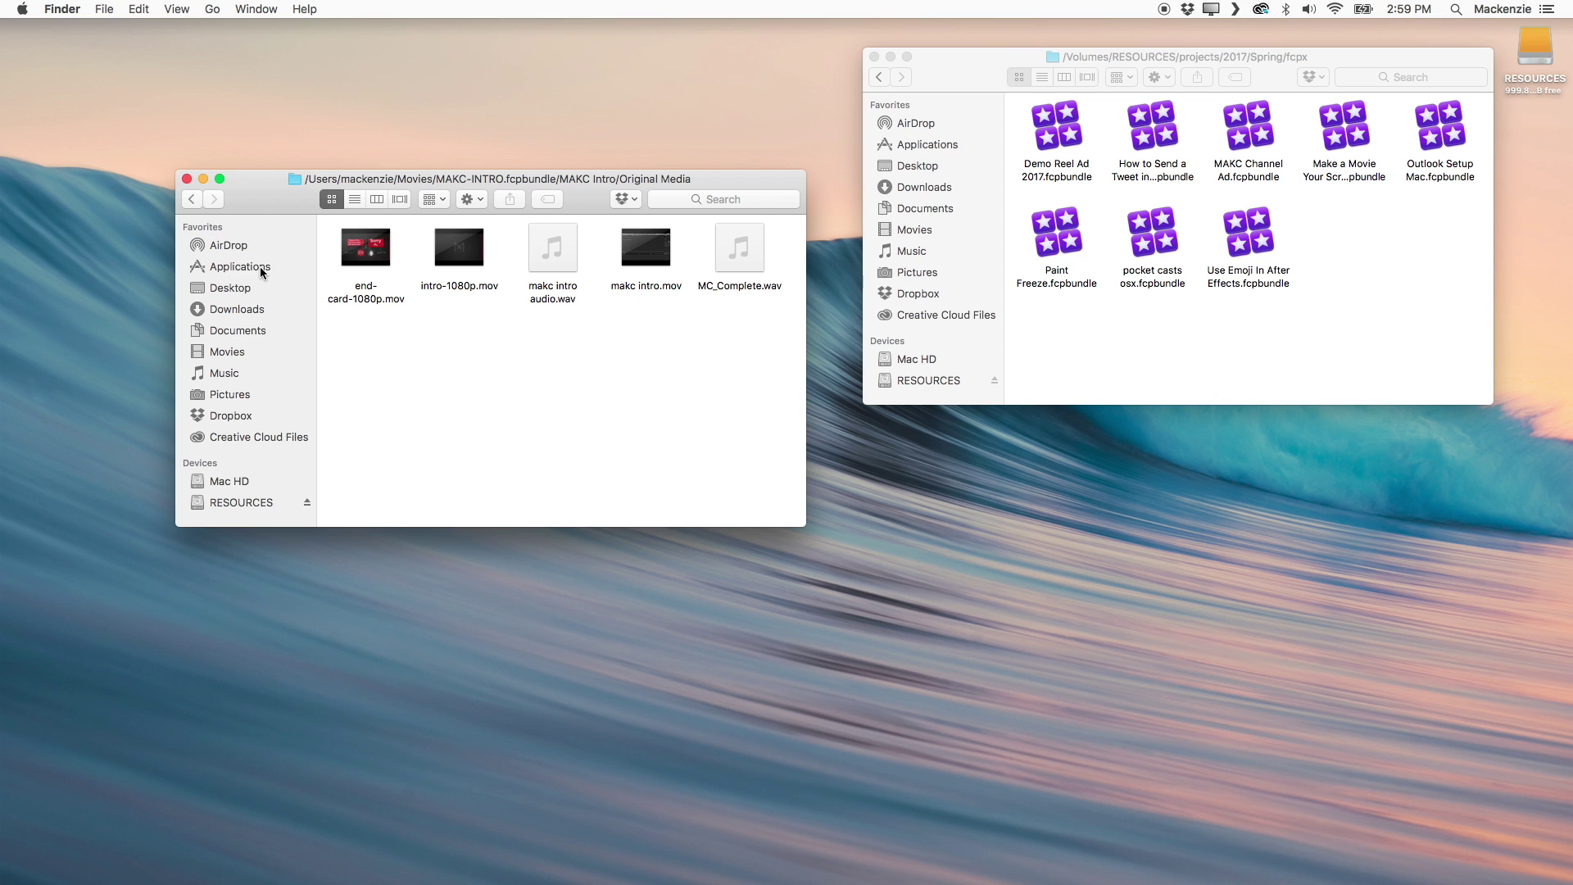
{"action": "left_click", "coordinate": [227, 351]}
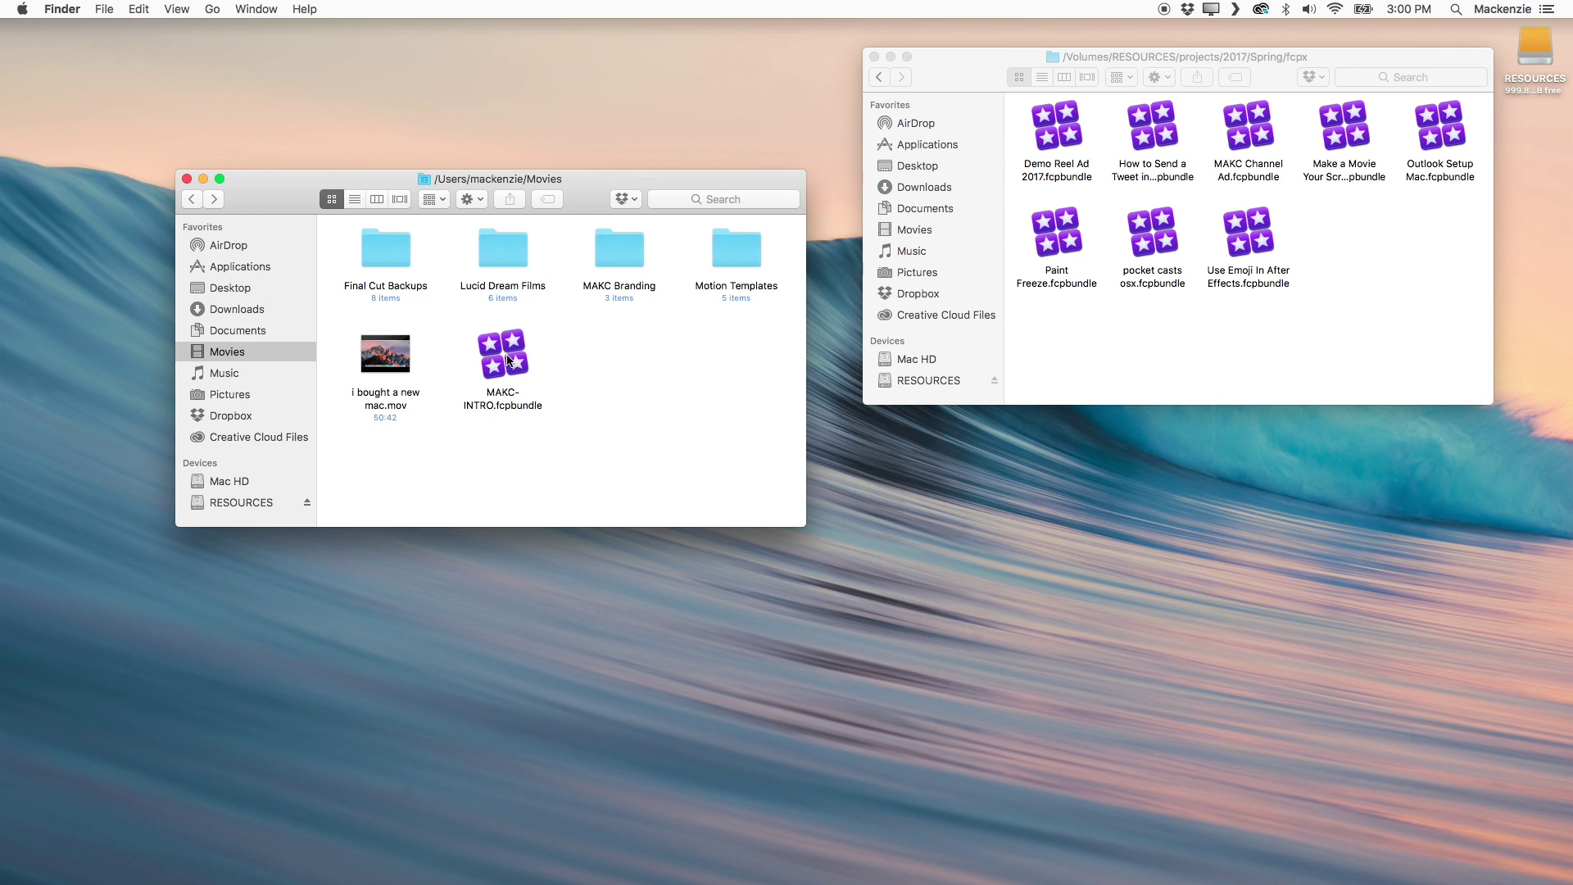
{"action": "left_click", "coordinate": [508, 361]}
{"action": "left_click", "coordinate": [578, 377]}
{"action": "left_click", "coordinate": [931, 380]}
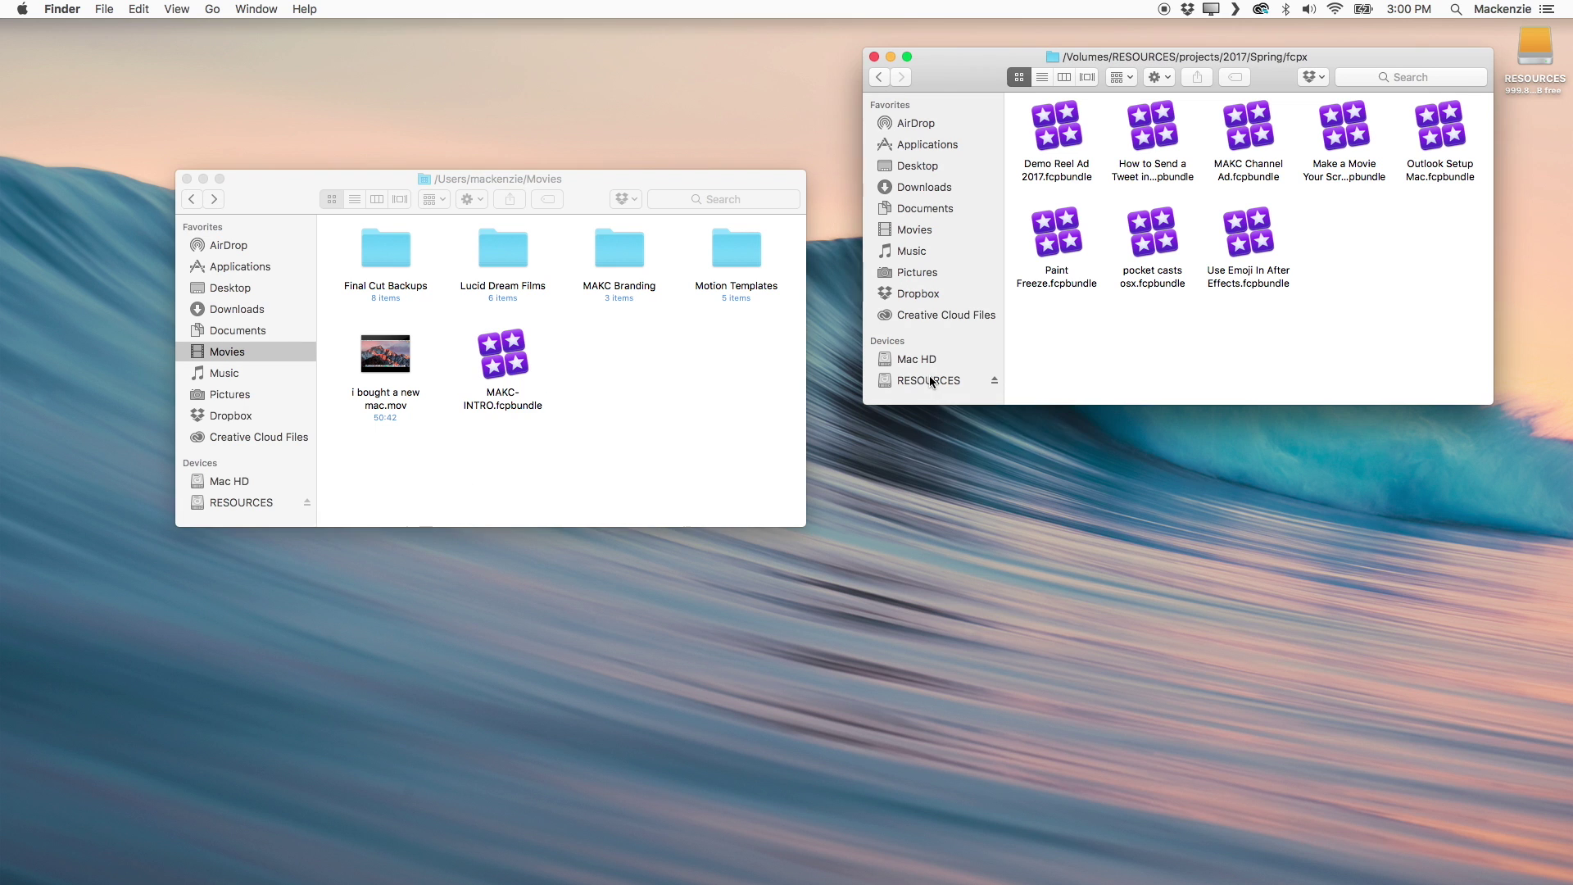
{"action": "right_click", "coordinate": [931, 381]}
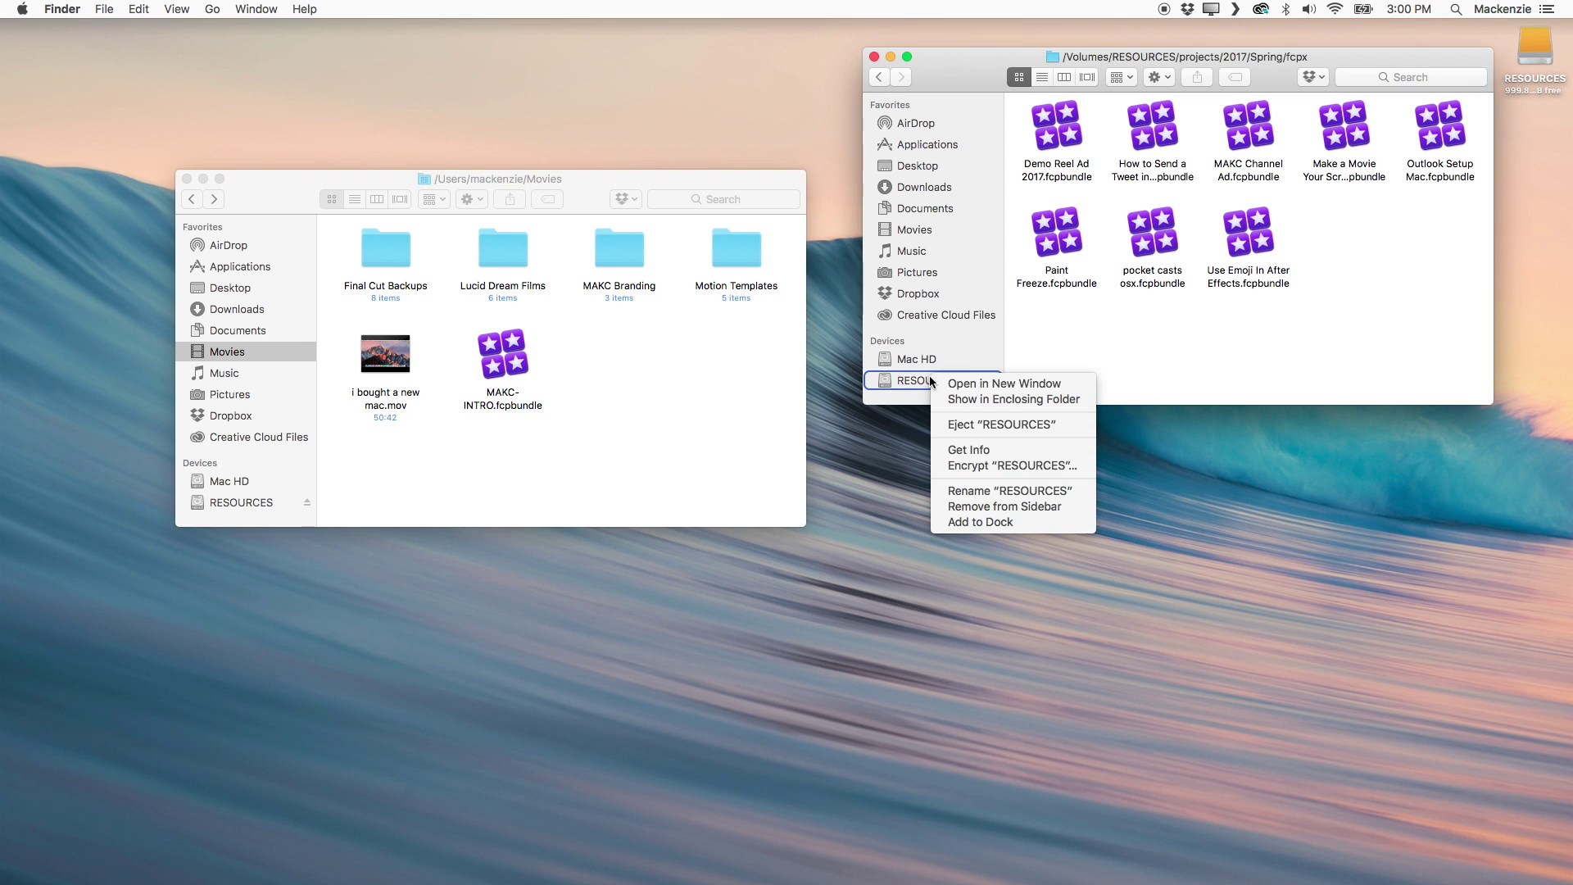
{"action": "left_click", "coordinate": [993, 447]}
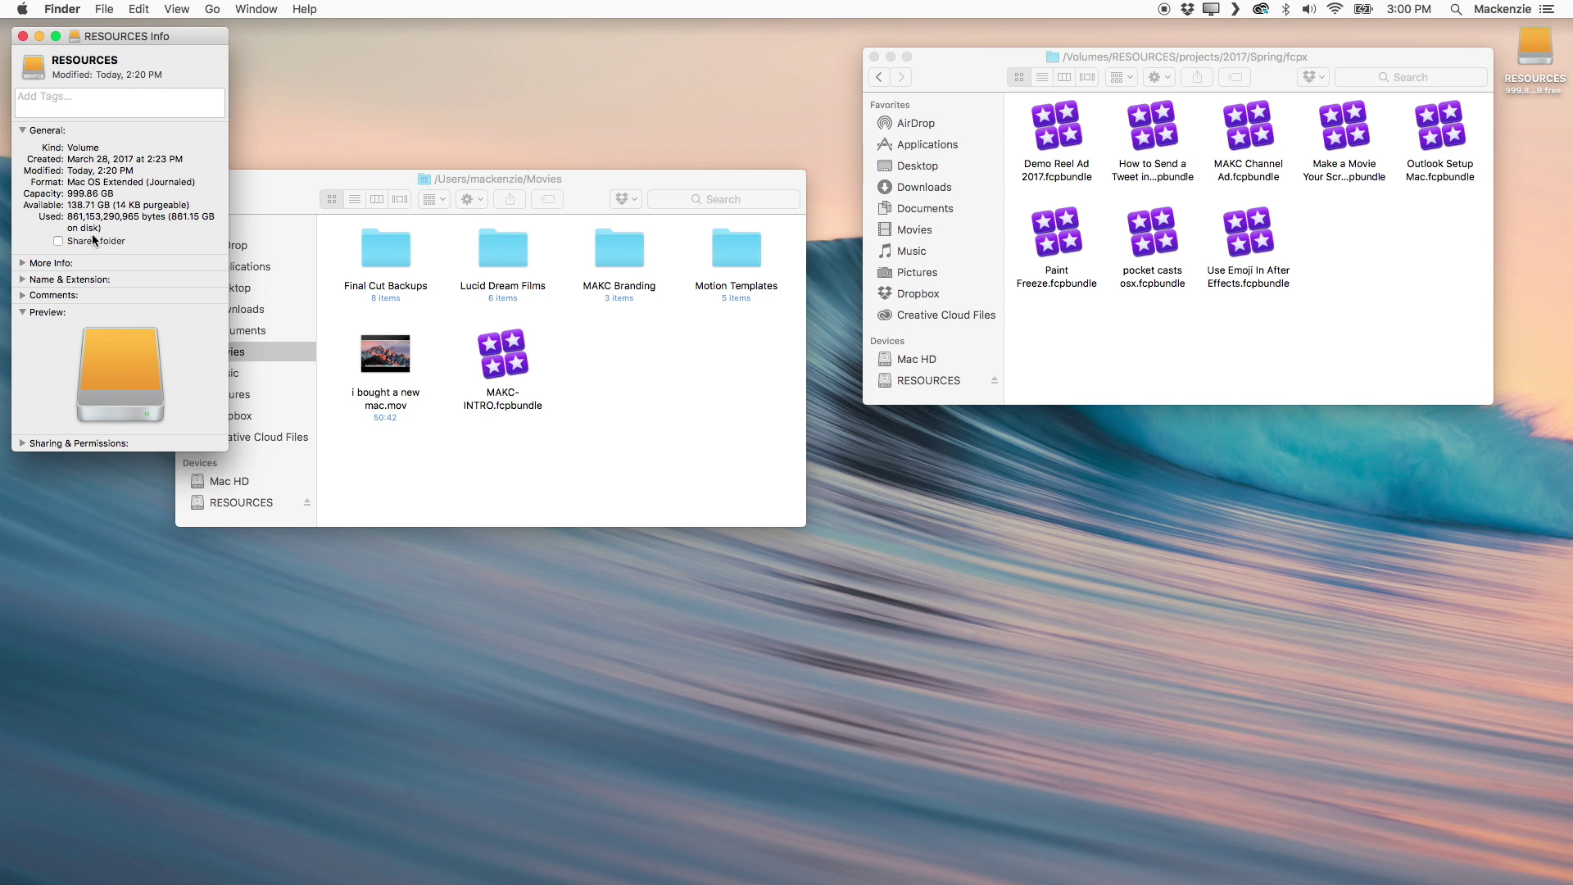
{"action": "left_click_drag", "start_coordinate": [71, 203], "coordinate": [100, 202]}
{"action": "left_click", "coordinate": [192, 312]}
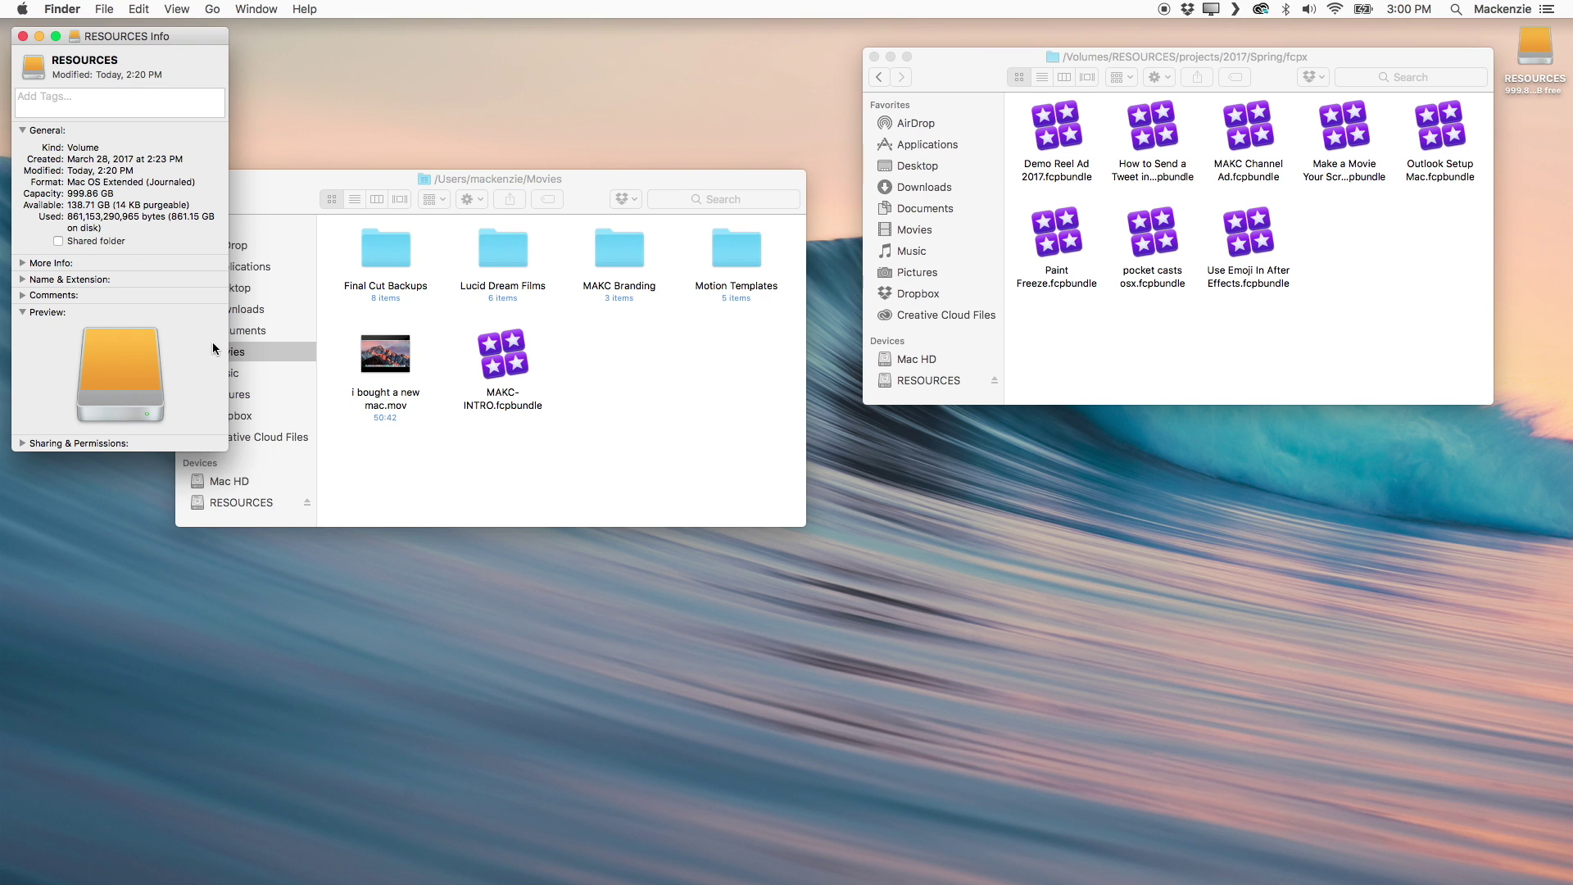
{"action": "left_click", "coordinate": [23, 36]}
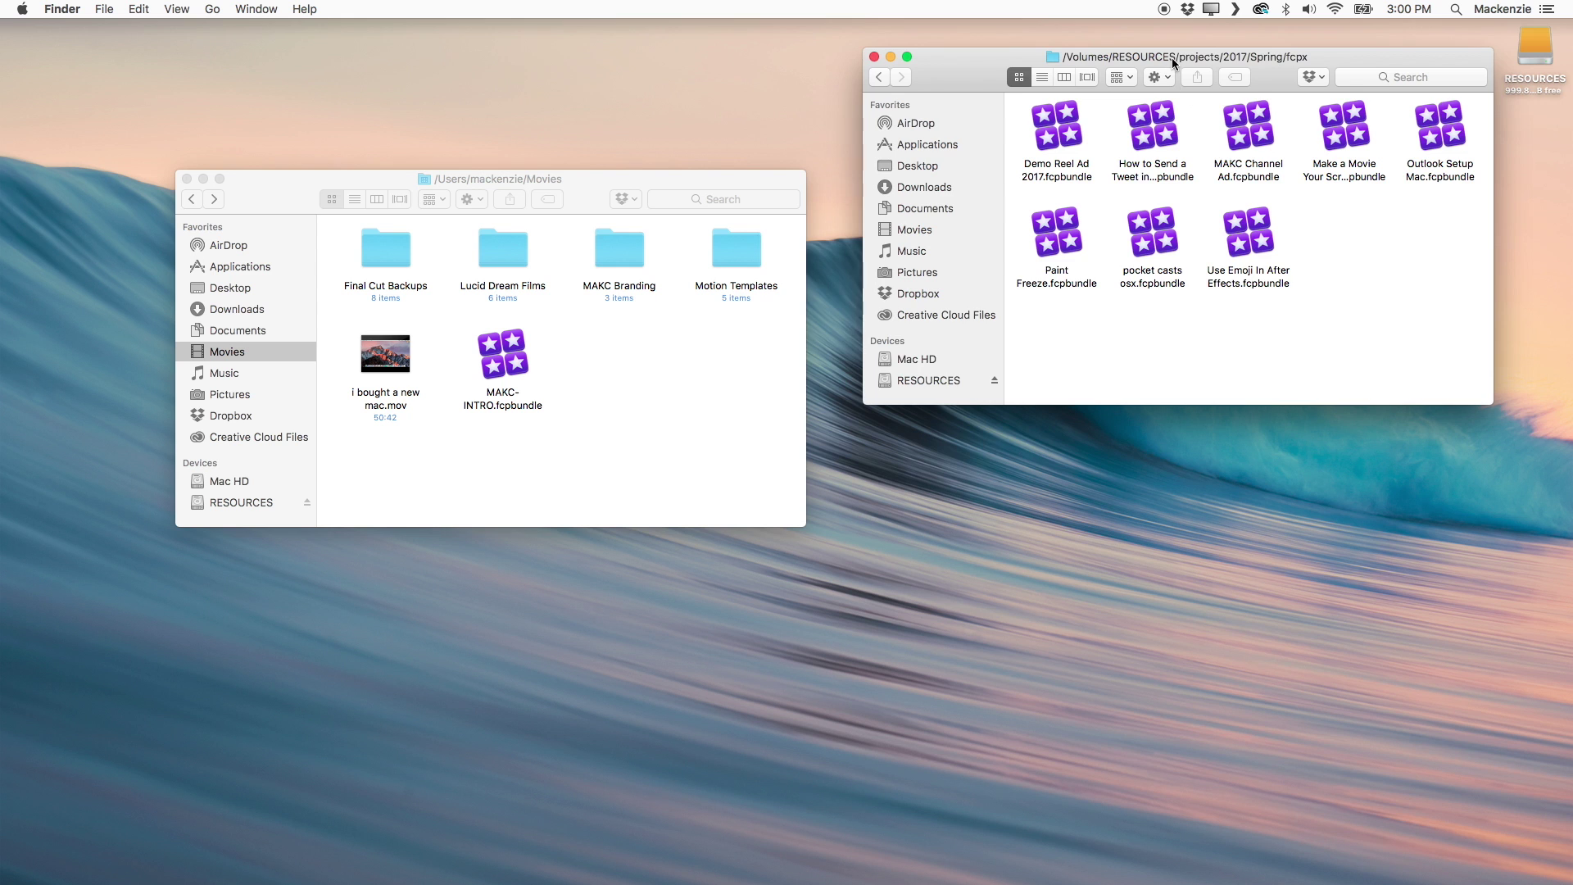
{"action": "left_click_drag", "start_coordinate": [1172, 57], "coordinate": [1229, 118]}
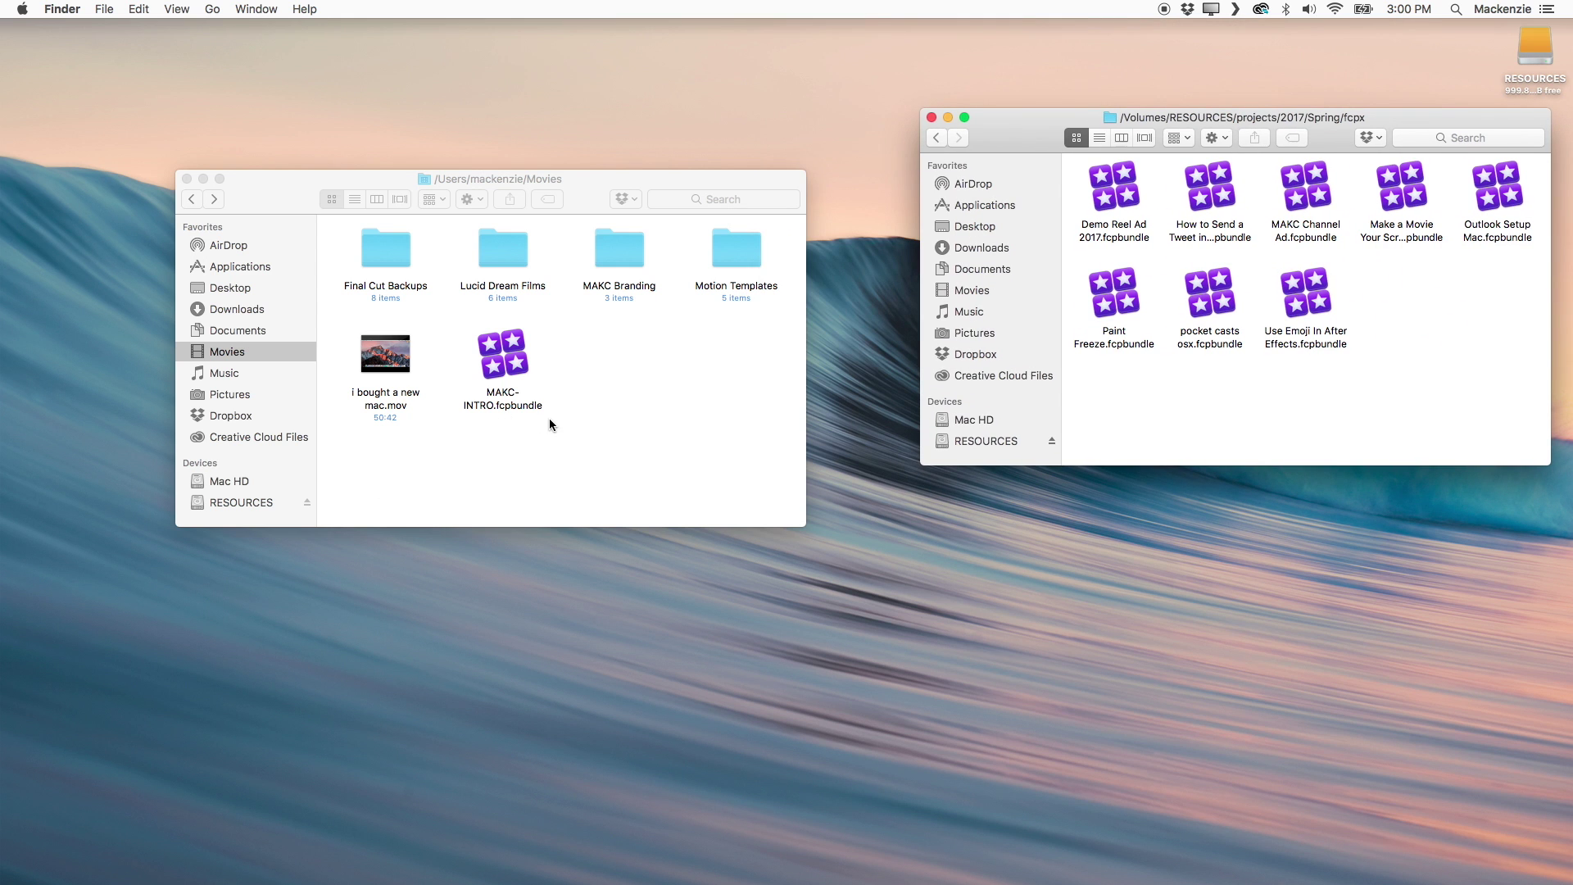
{"action": "right_click", "coordinate": [492, 347]}
{"action": "left_click", "coordinate": [508, 359]}
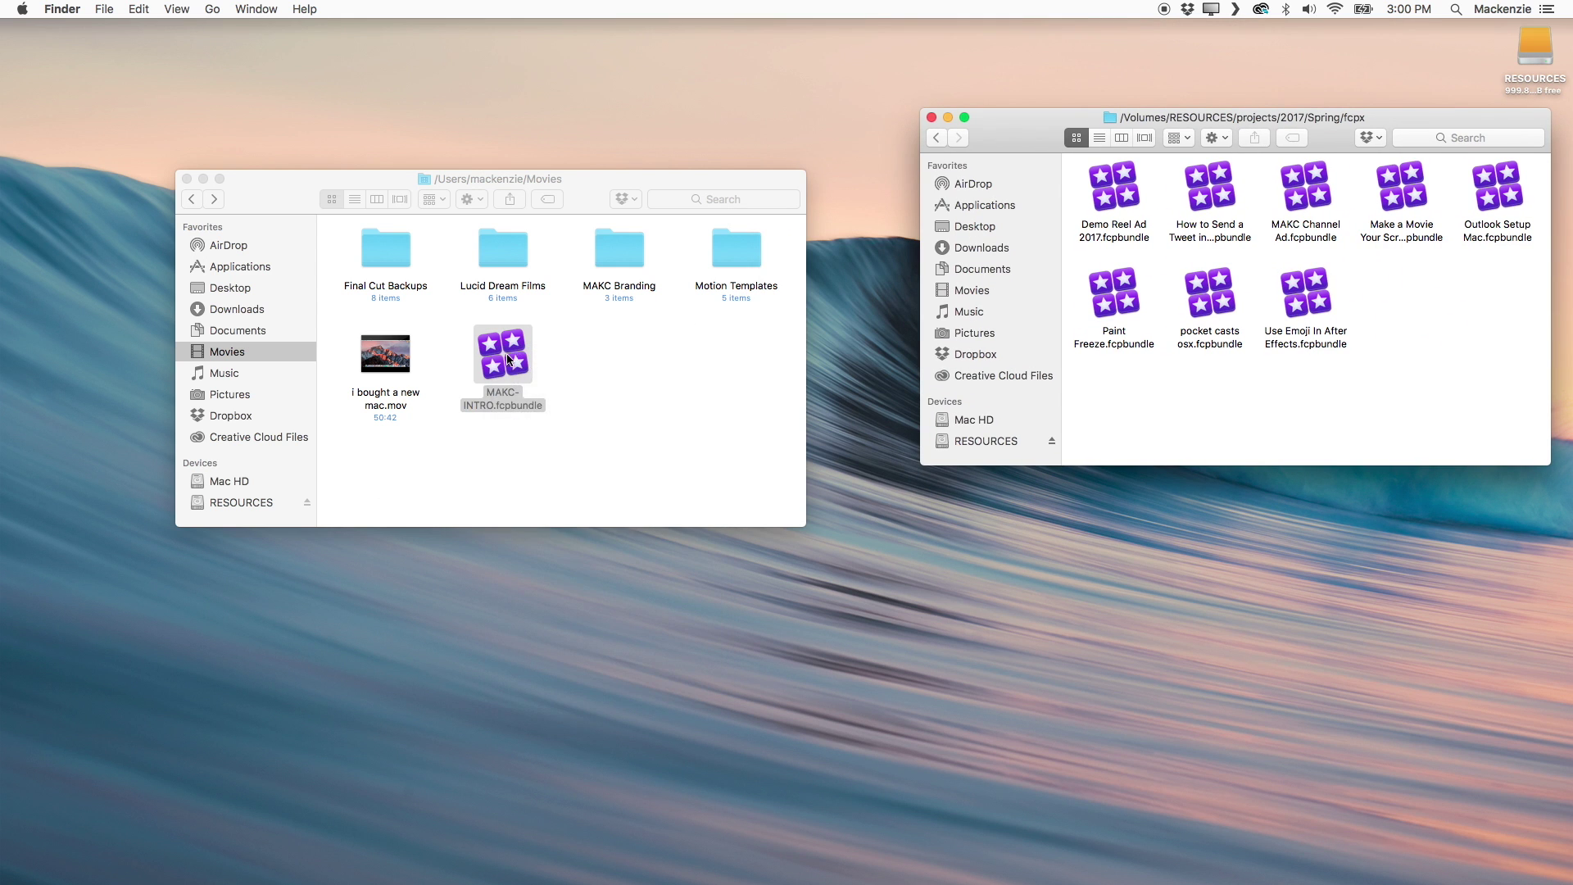
{"action": "left_click_drag", "start_coordinate": [508, 359], "coordinate": [643, 347]}
{"action": "left_click", "coordinate": [639, 407]}
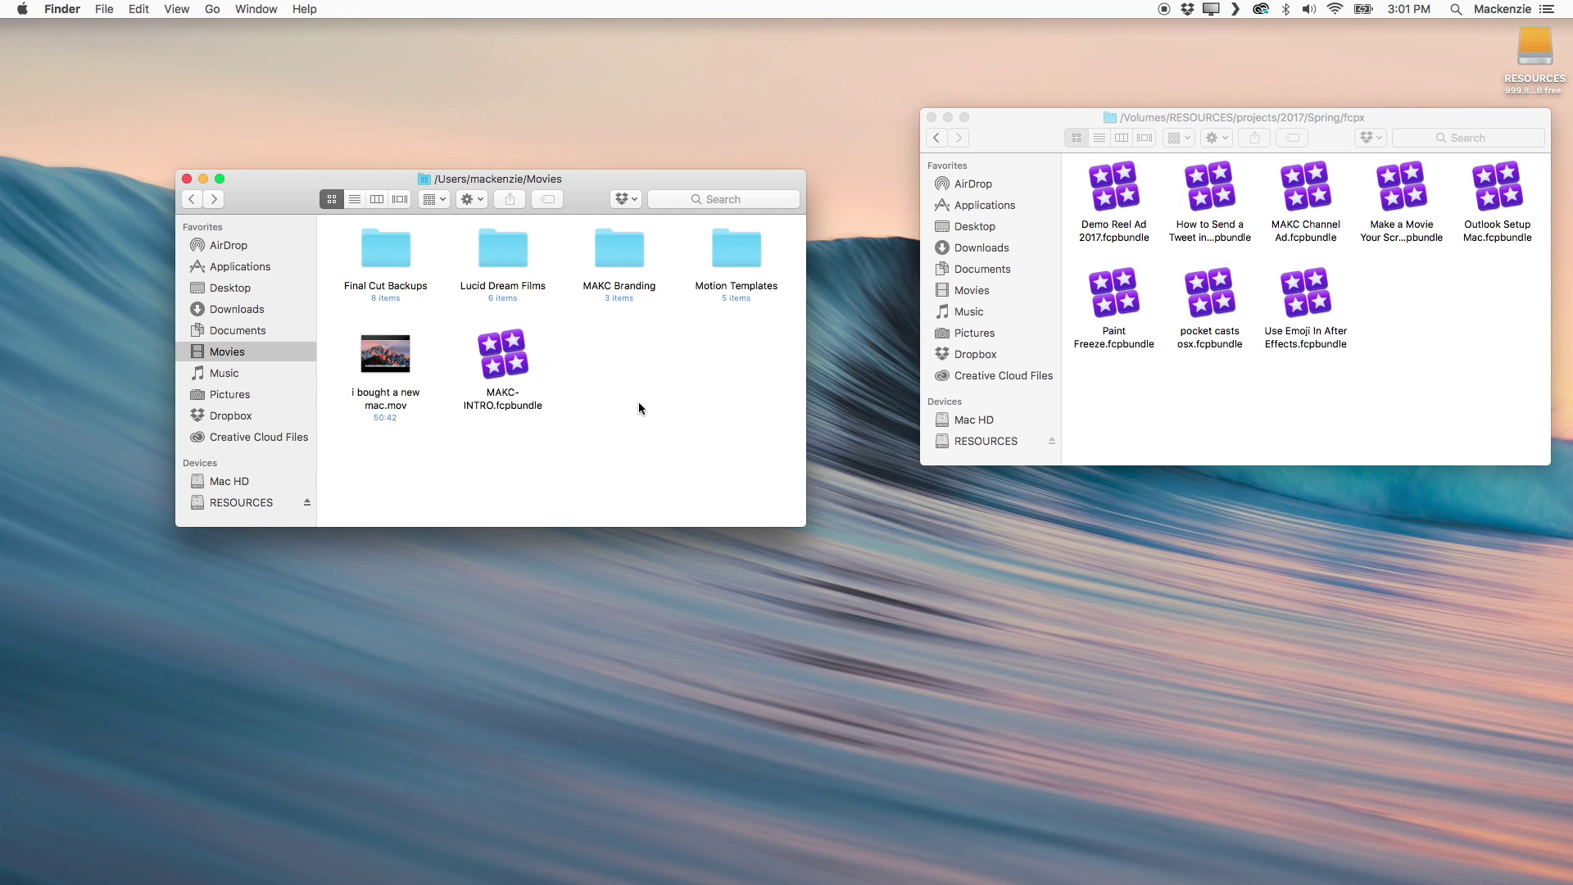
{"action": "left_click_drag", "start_coordinate": [1323, 115], "coordinate": [1275, 85]}
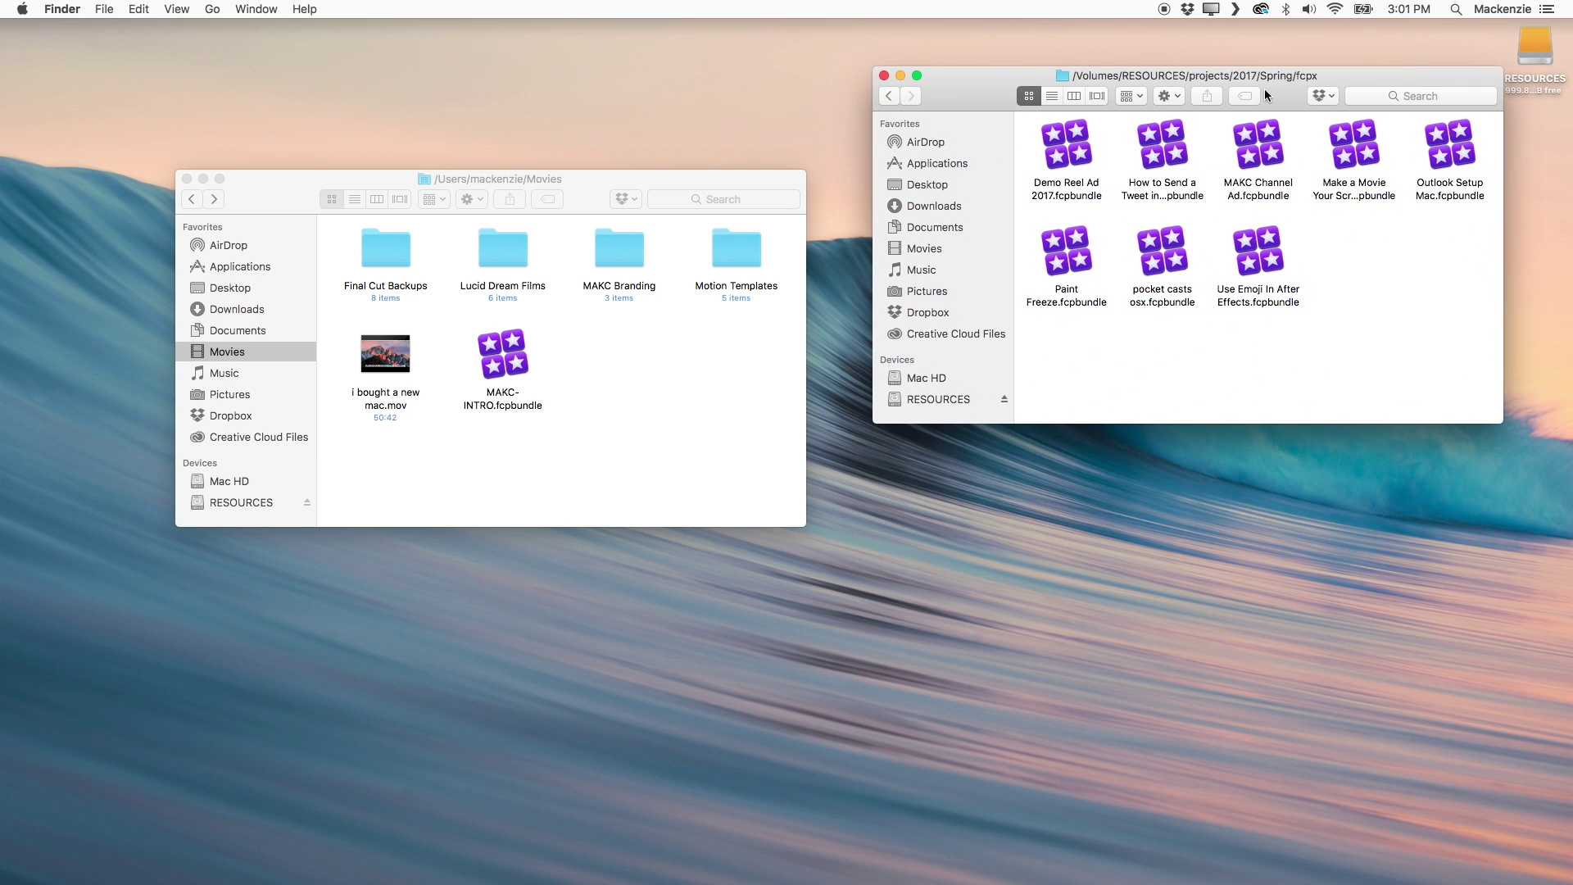
- Get Info on MAKC-INTRO.fcpbundle to confirm its 23.4 GB size, then move the window aside
{"action": "left_click", "coordinate": [643, 397]}
{"action": "left_click", "coordinate": [510, 360]}
{"action": "right_click", "coordinate": [510, 361]}
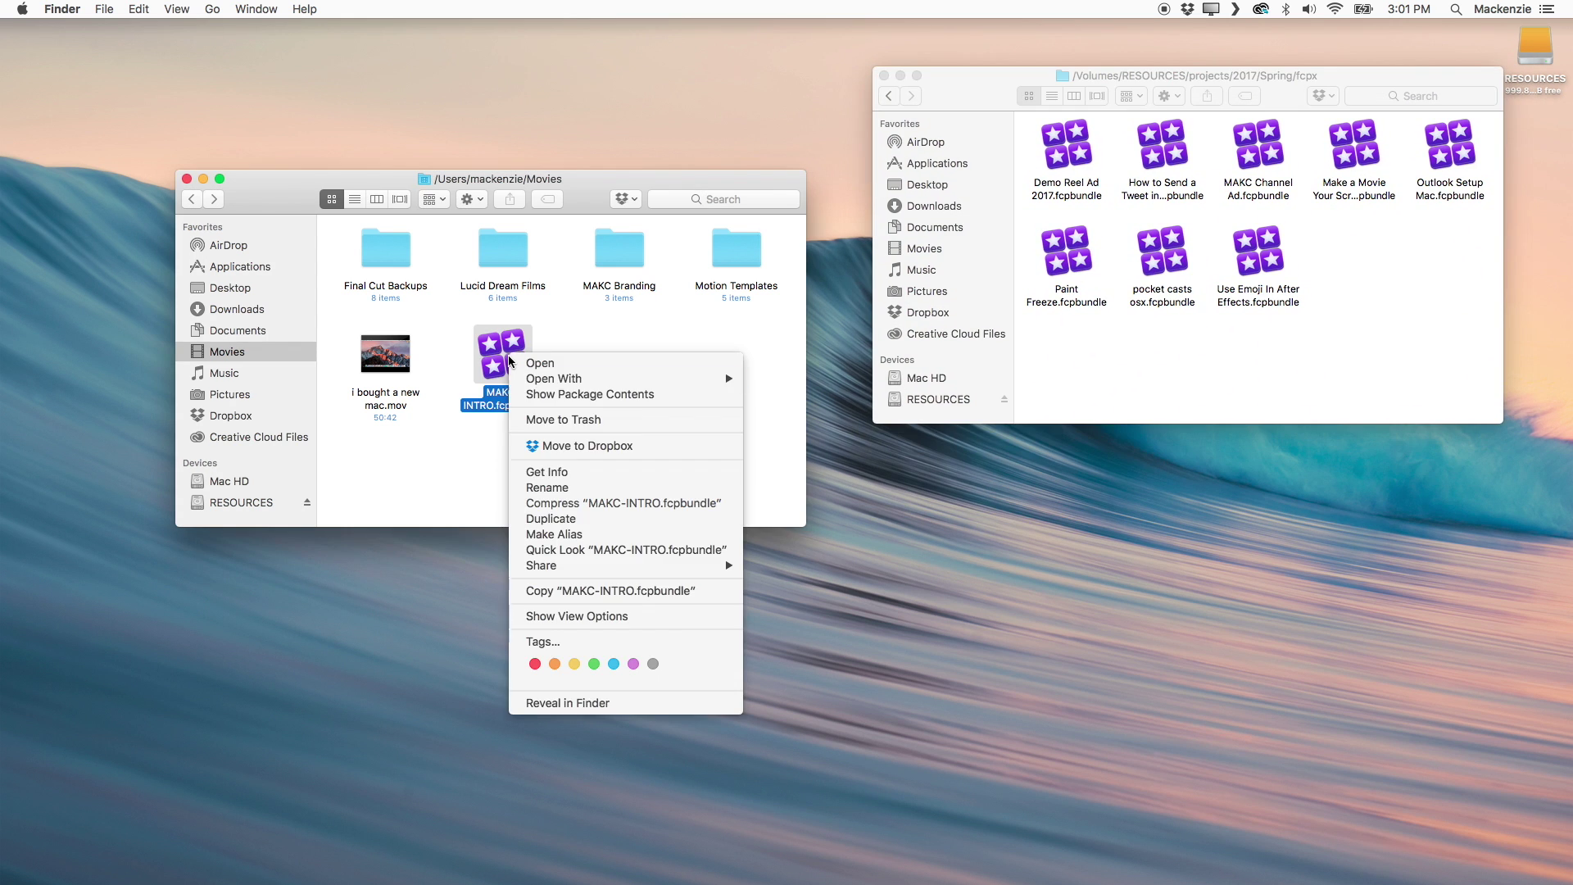
{"action": "left_click", "coordinate": [568, 474]}
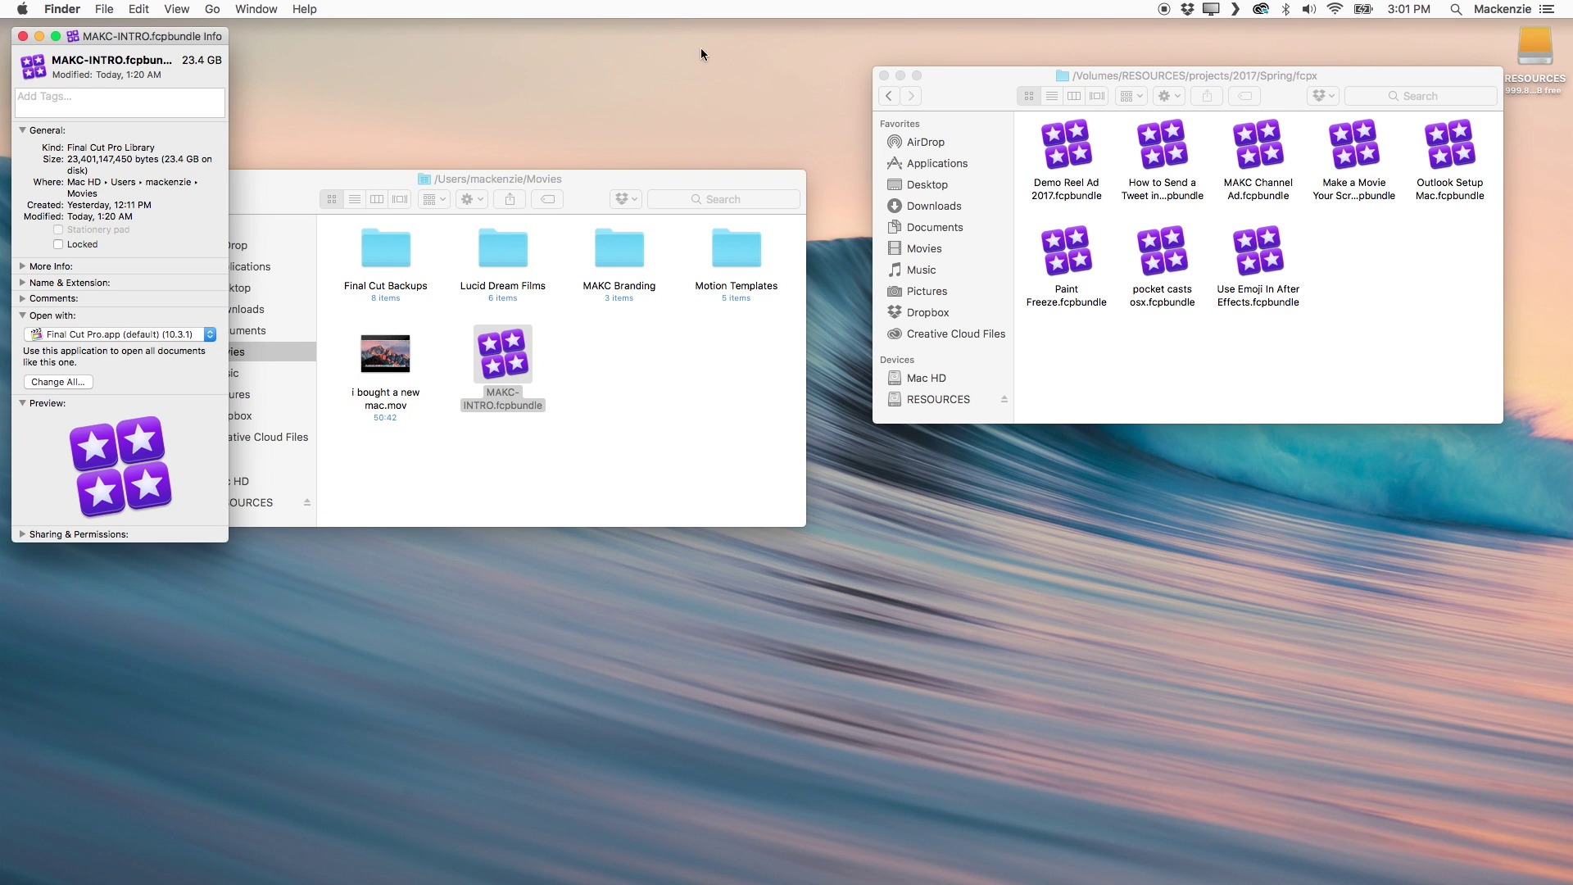
{"action": "left_click", "coordinate": [573, 243]}
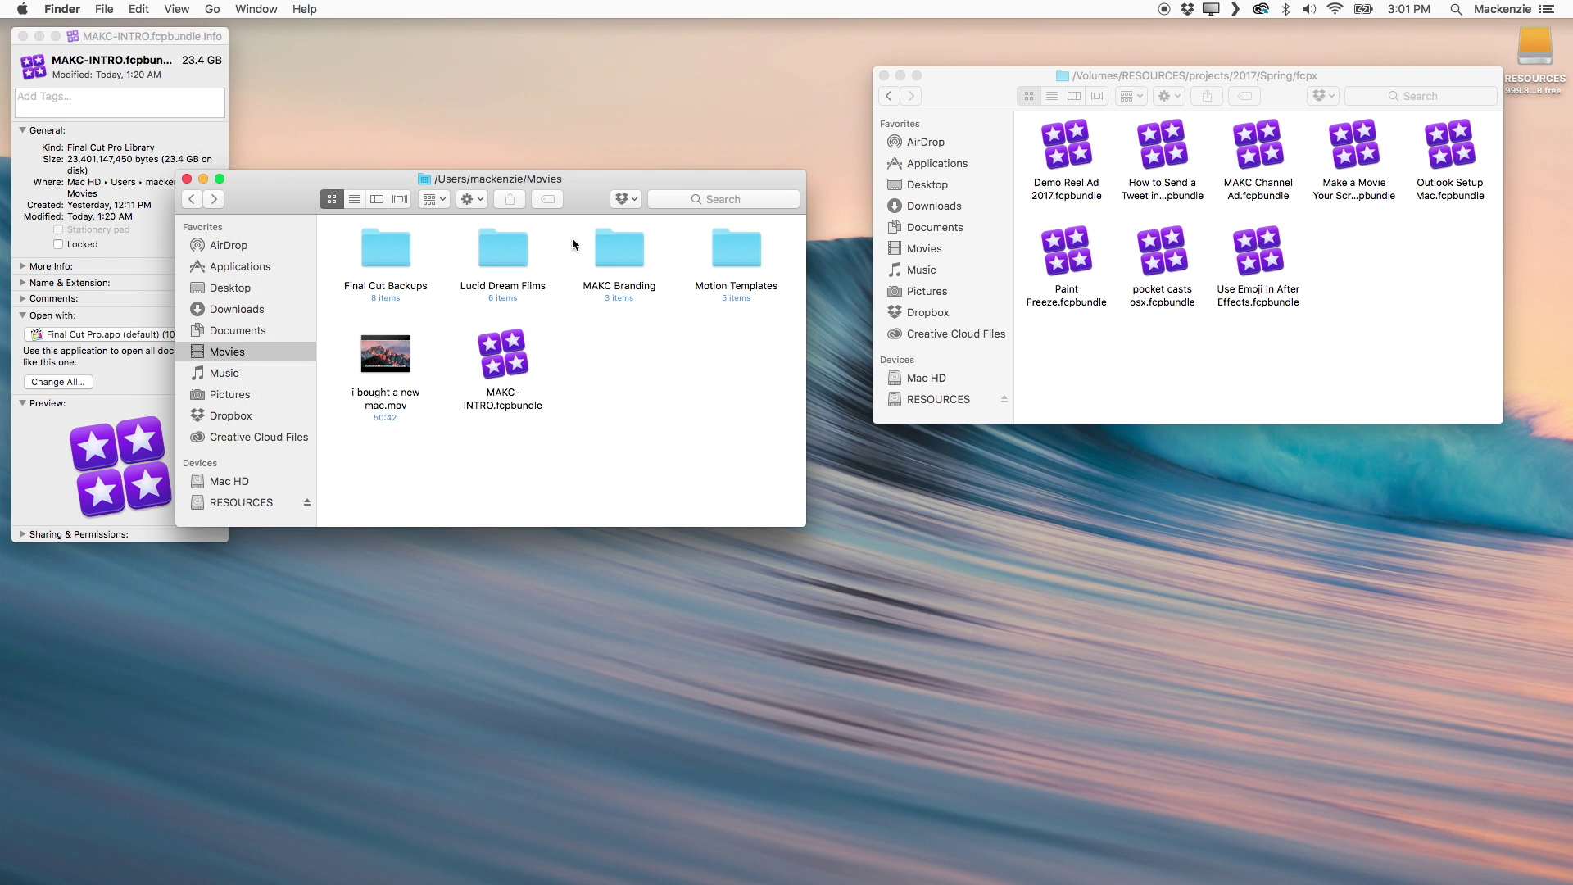
{"action": "left_click", "coordinate": [128, 38]}
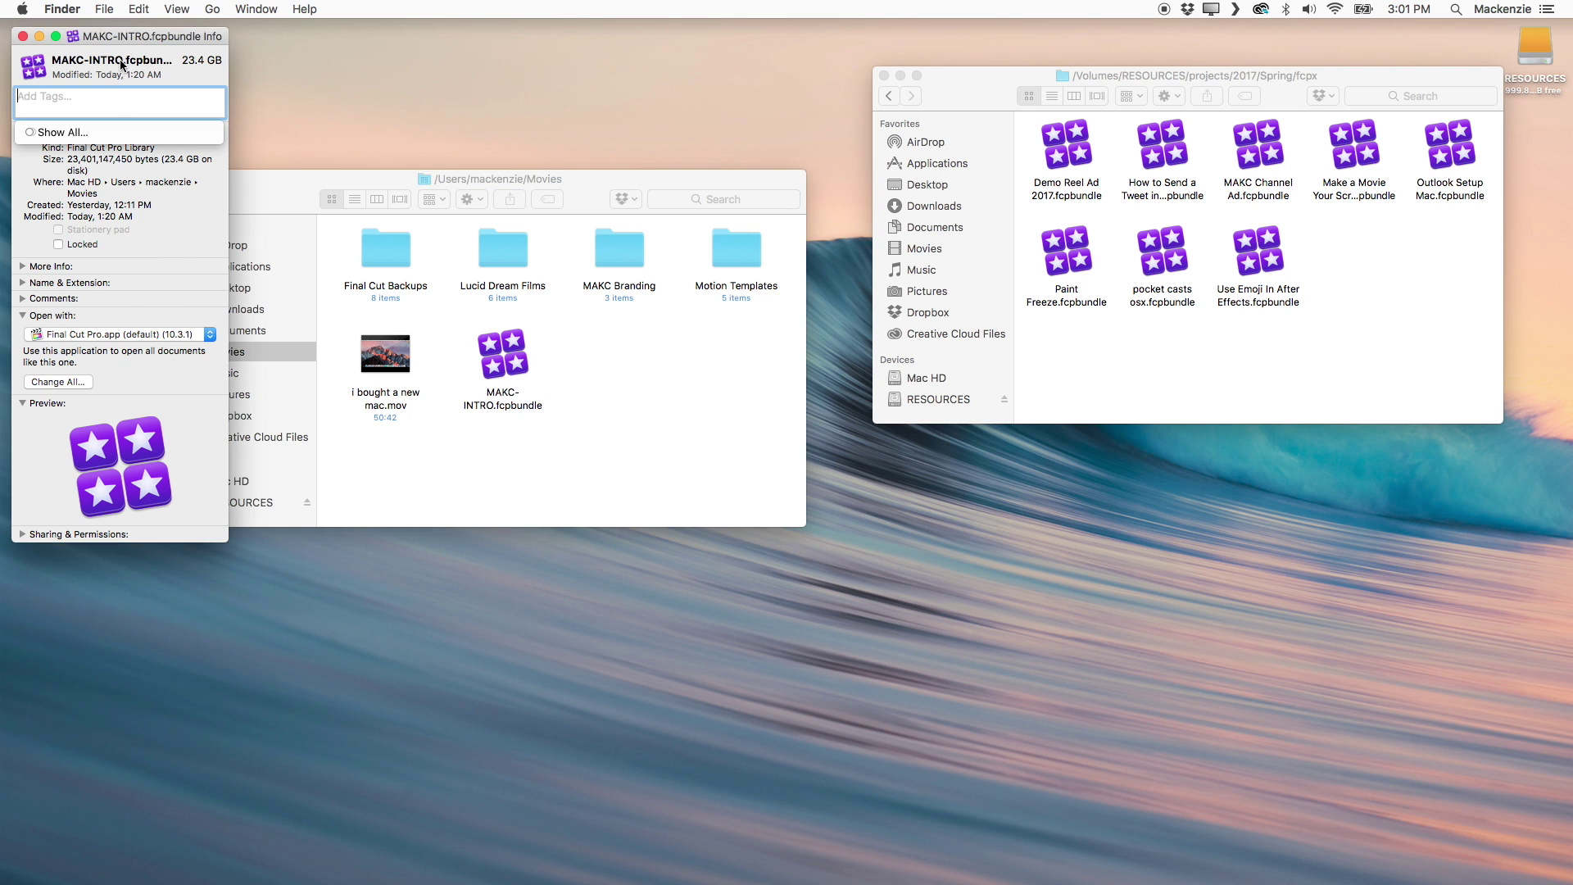
{"action": "left_click_drag", "start_coordinate": [128, 38], "coordinate": [336, 24]}
- Show the top level of the RESOURCES drive in the second window
{"action": "left_click", "coordinate": [947, 416]}
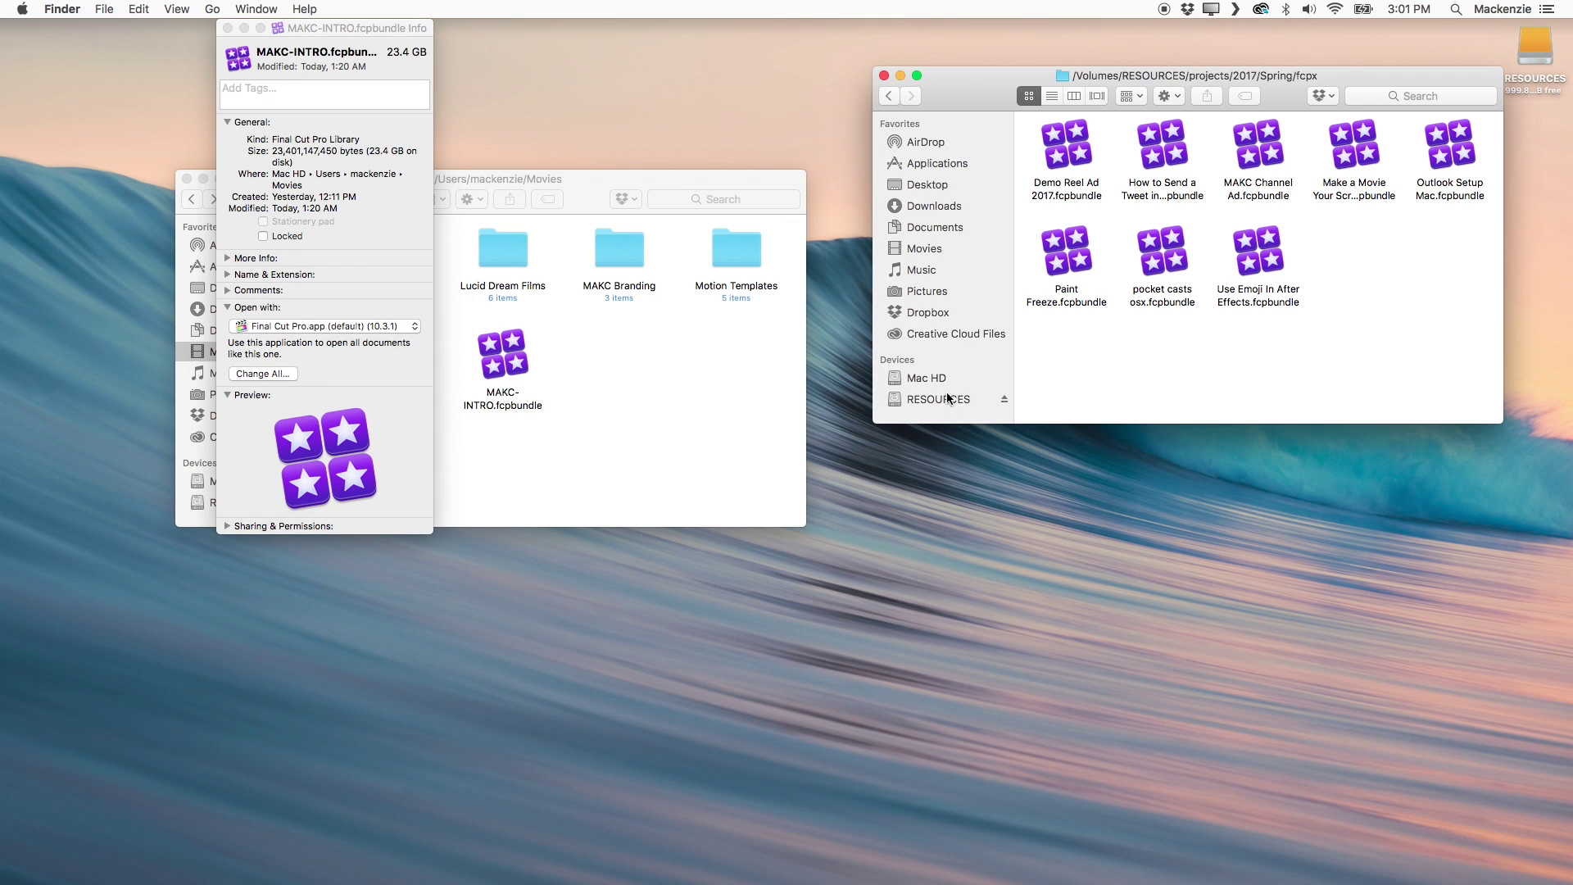
{"action": "left_click", "coordinate": [951, 382]}
{"action": "left_click", "coordinate": [947, 398]}
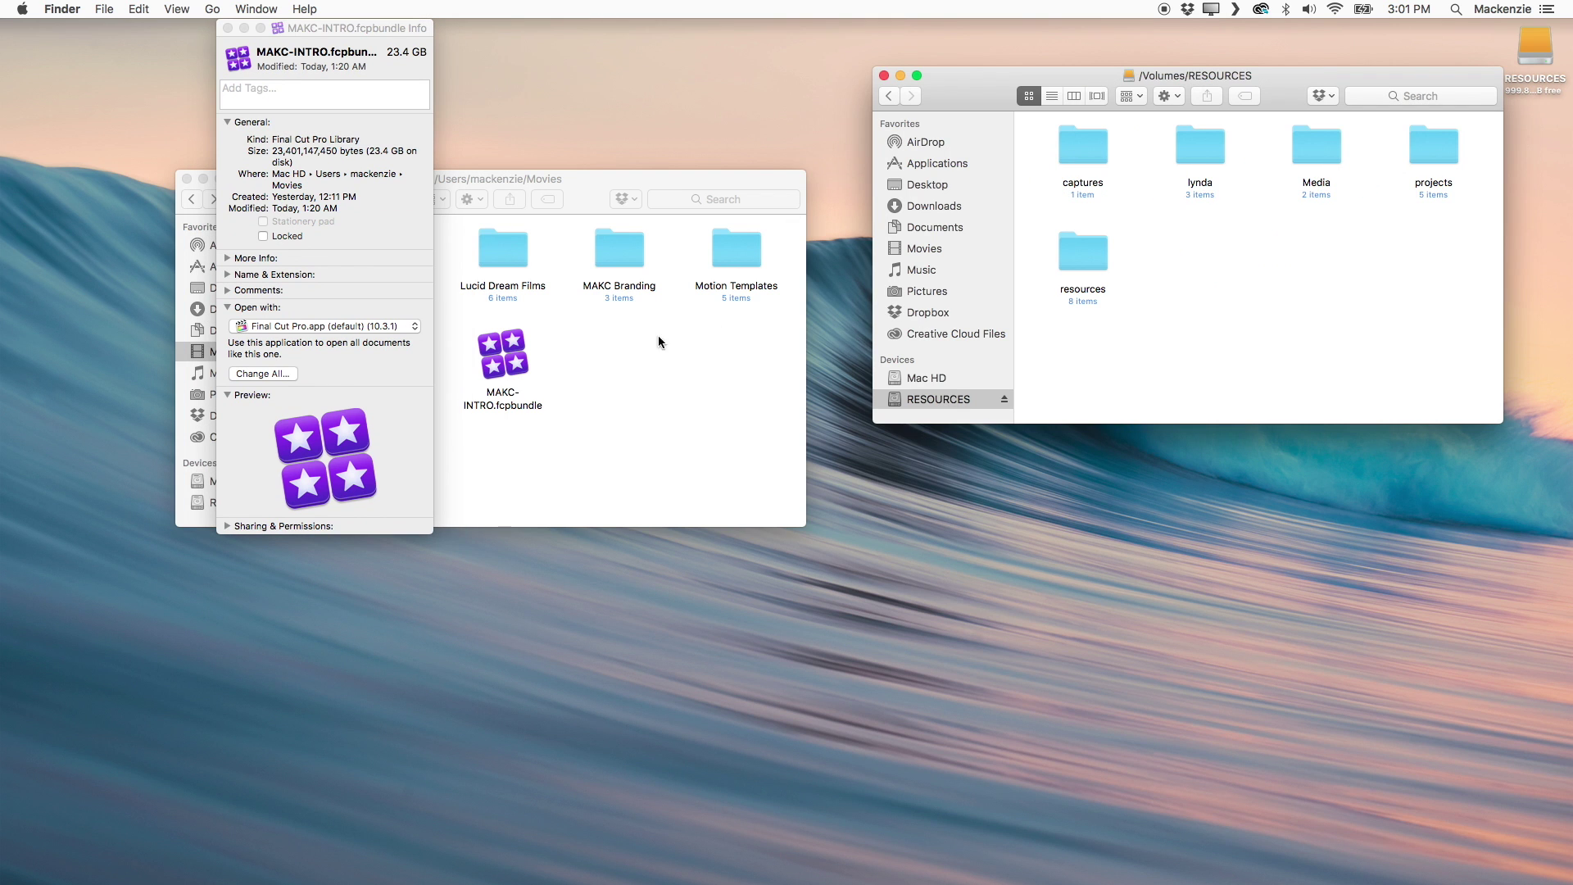
{"action": "left_click_drag", "start_coordinate": [325, 31], "coordinate": [211, 31]}
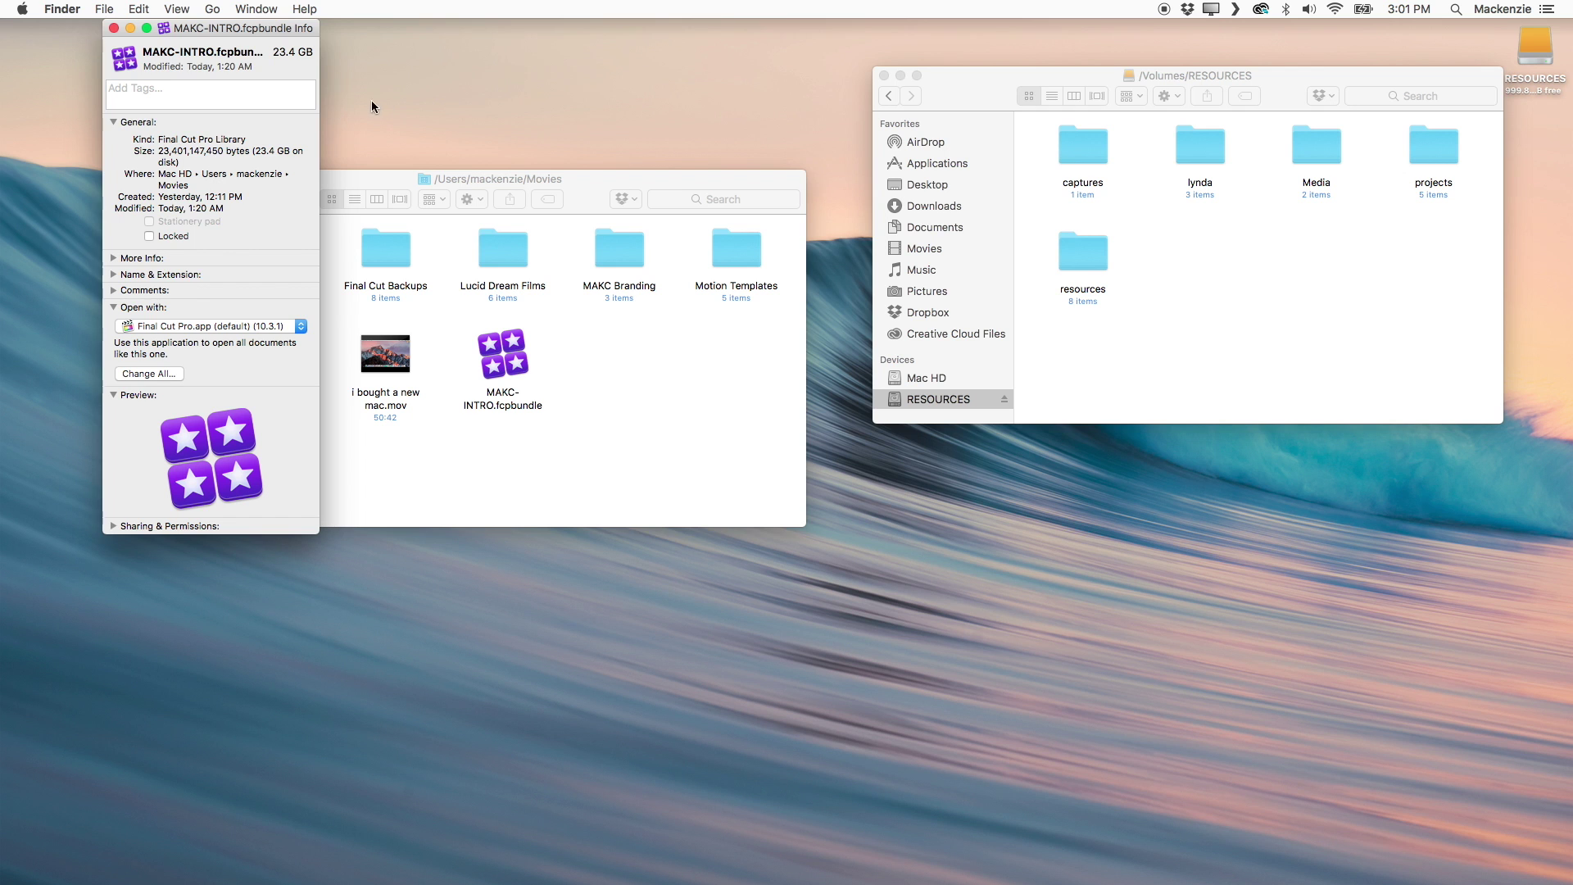
- Close the MAKC-INTRO info window and navigate to RESOURCES/projects/2017/Spring/fcpx
{"action": "key", "text": "super+w"}
{"action": "double_click", "coordinate": [1321, 141]}
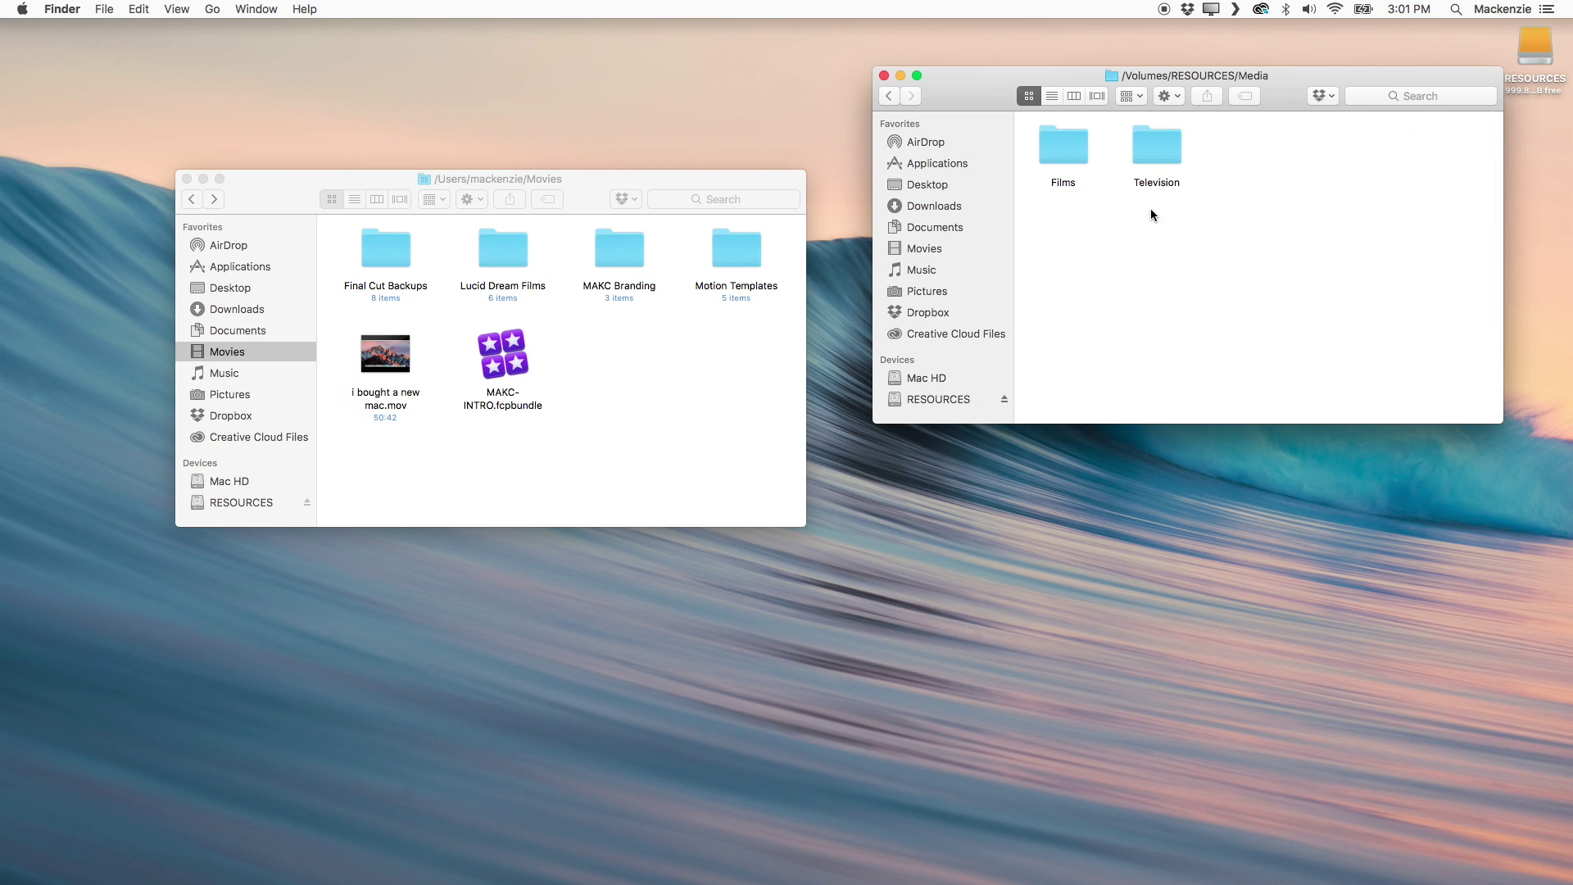
{"action": "left_click", "coordinate": [889, 95]}
{"action": "double_click", "coordinate": [1430, 147]}
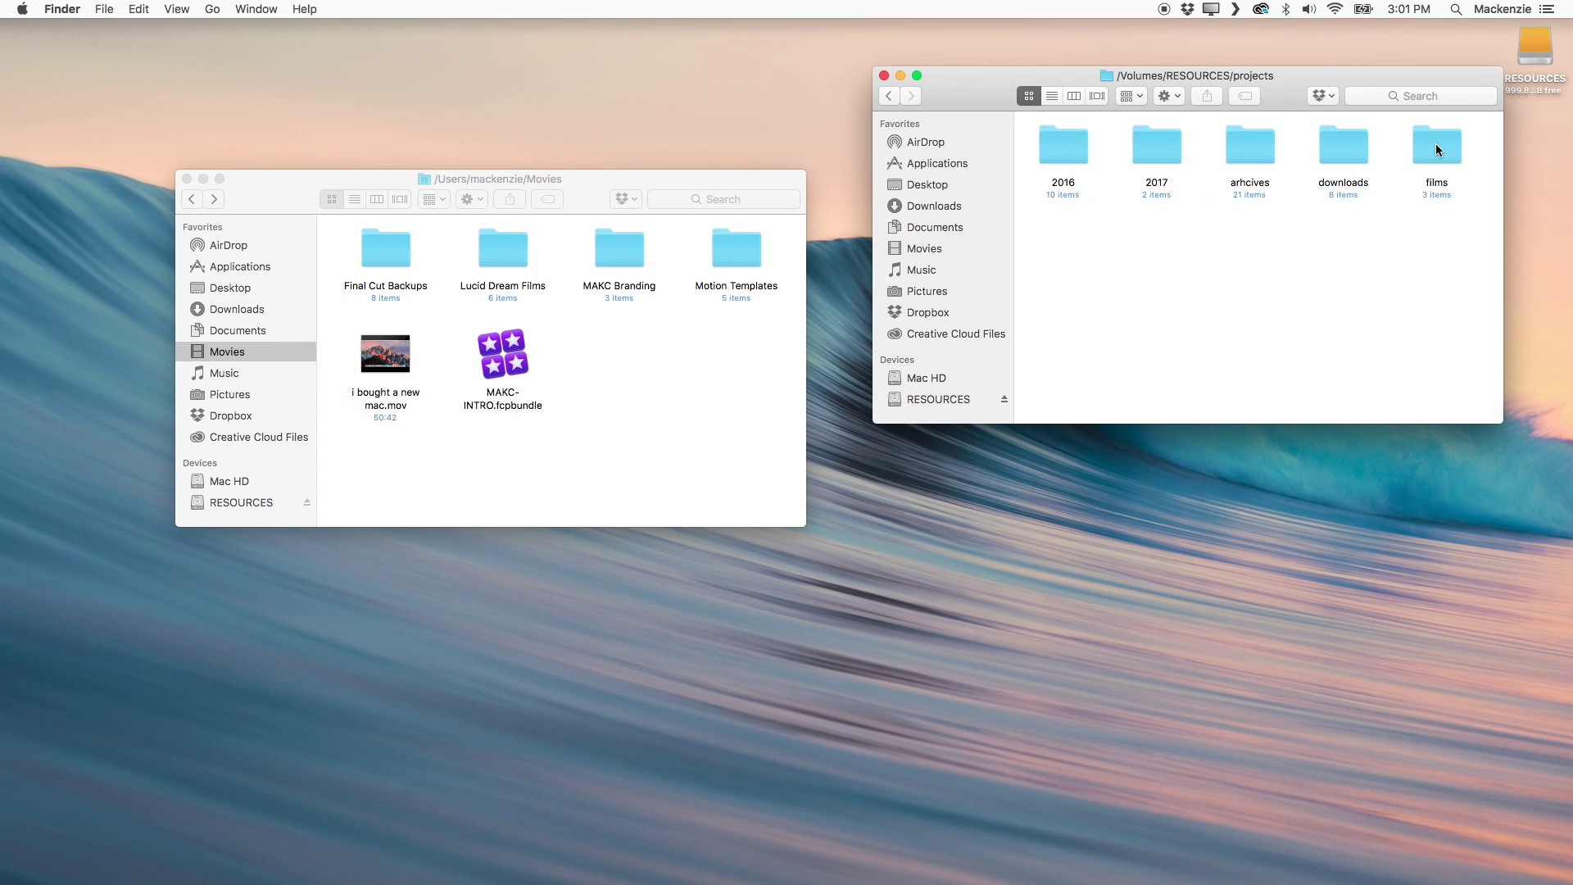
{"action": "double_click", "coordinate": [1172, 152]}
{"action": "double_click", "coordinate": [1063, 146]}
{"action": "double_click", "coordinate": [1063, 145]}
- Get Info on all eight fcpx libraries and compare their sizes (1.13–3.19 GB)
{"action": "key", "text": "super+a"}
{"action": "right_click", "coordinate": [1076, 147]}
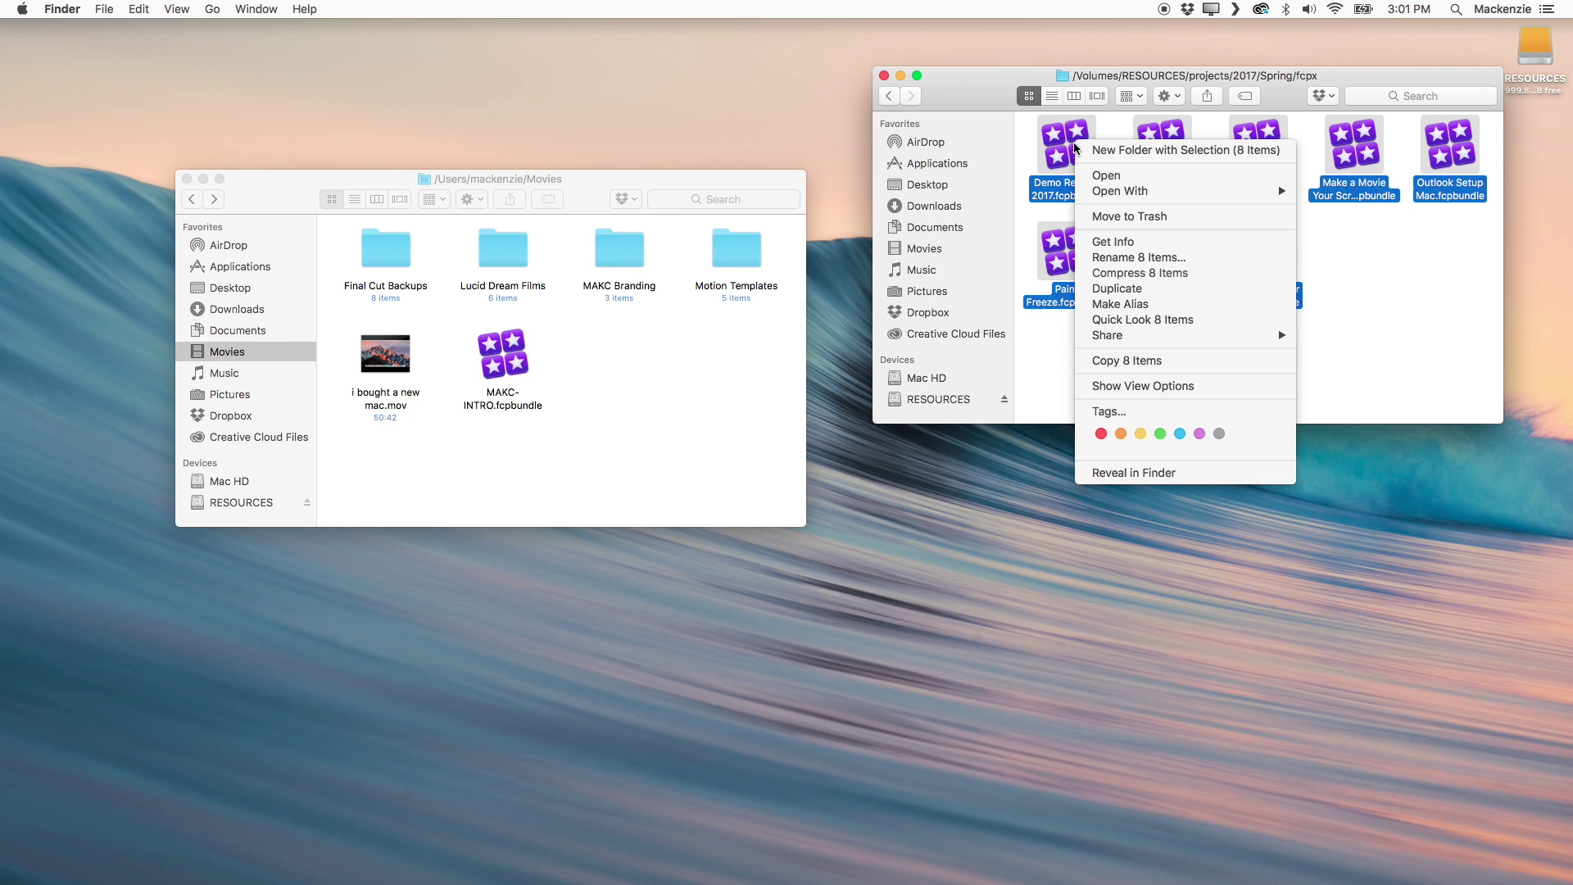
{"action": "left_click", "coordinate": [1113, 242]}
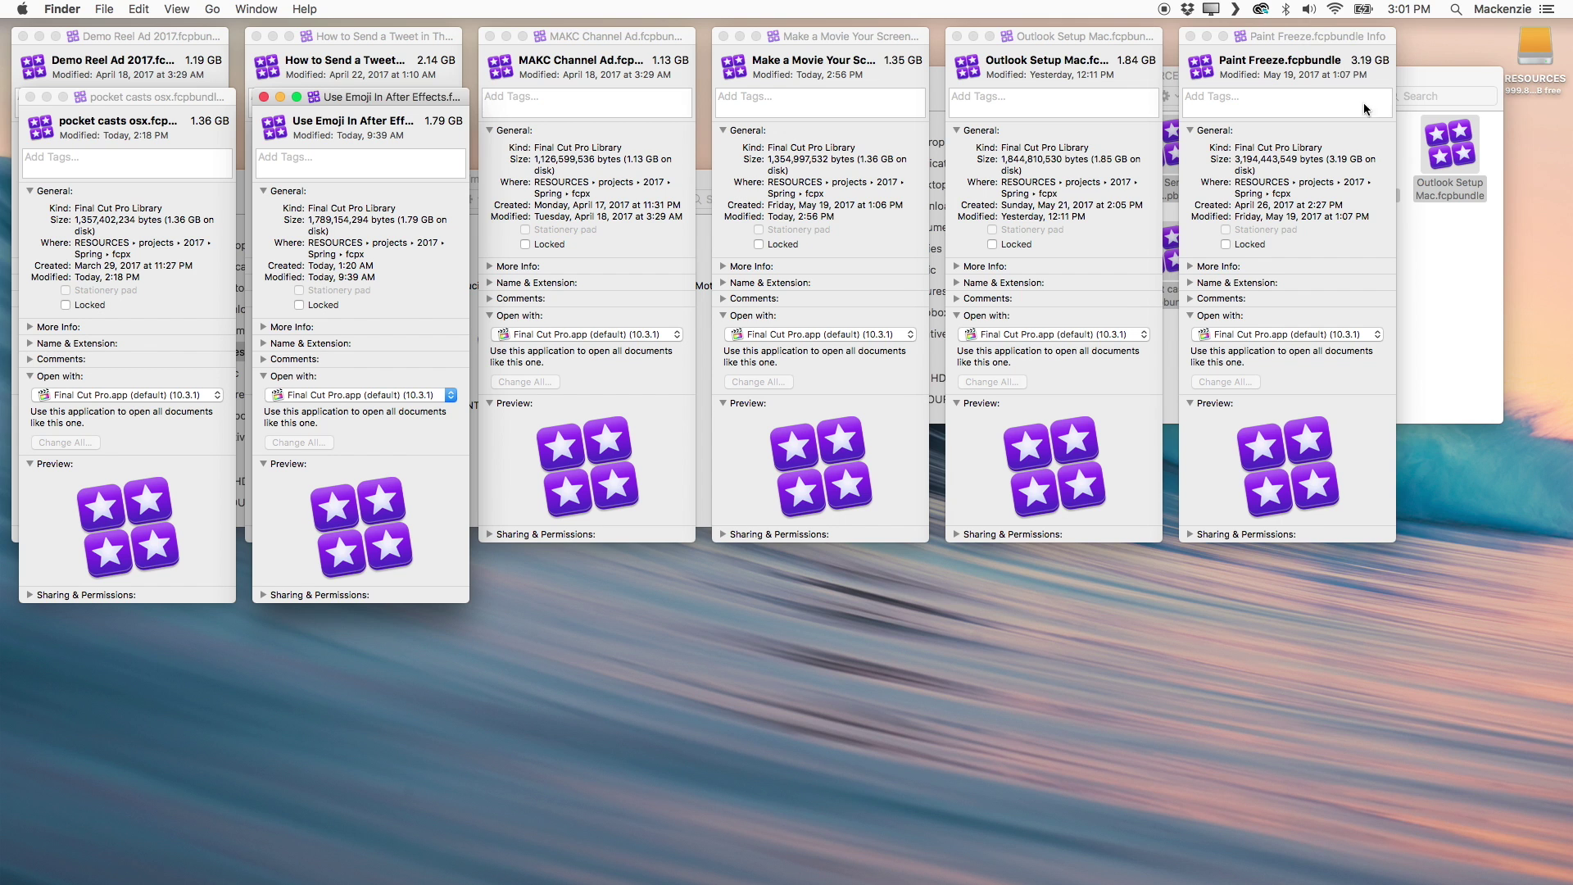
{"action": "left_click", "coordinate": [1373, 76]}
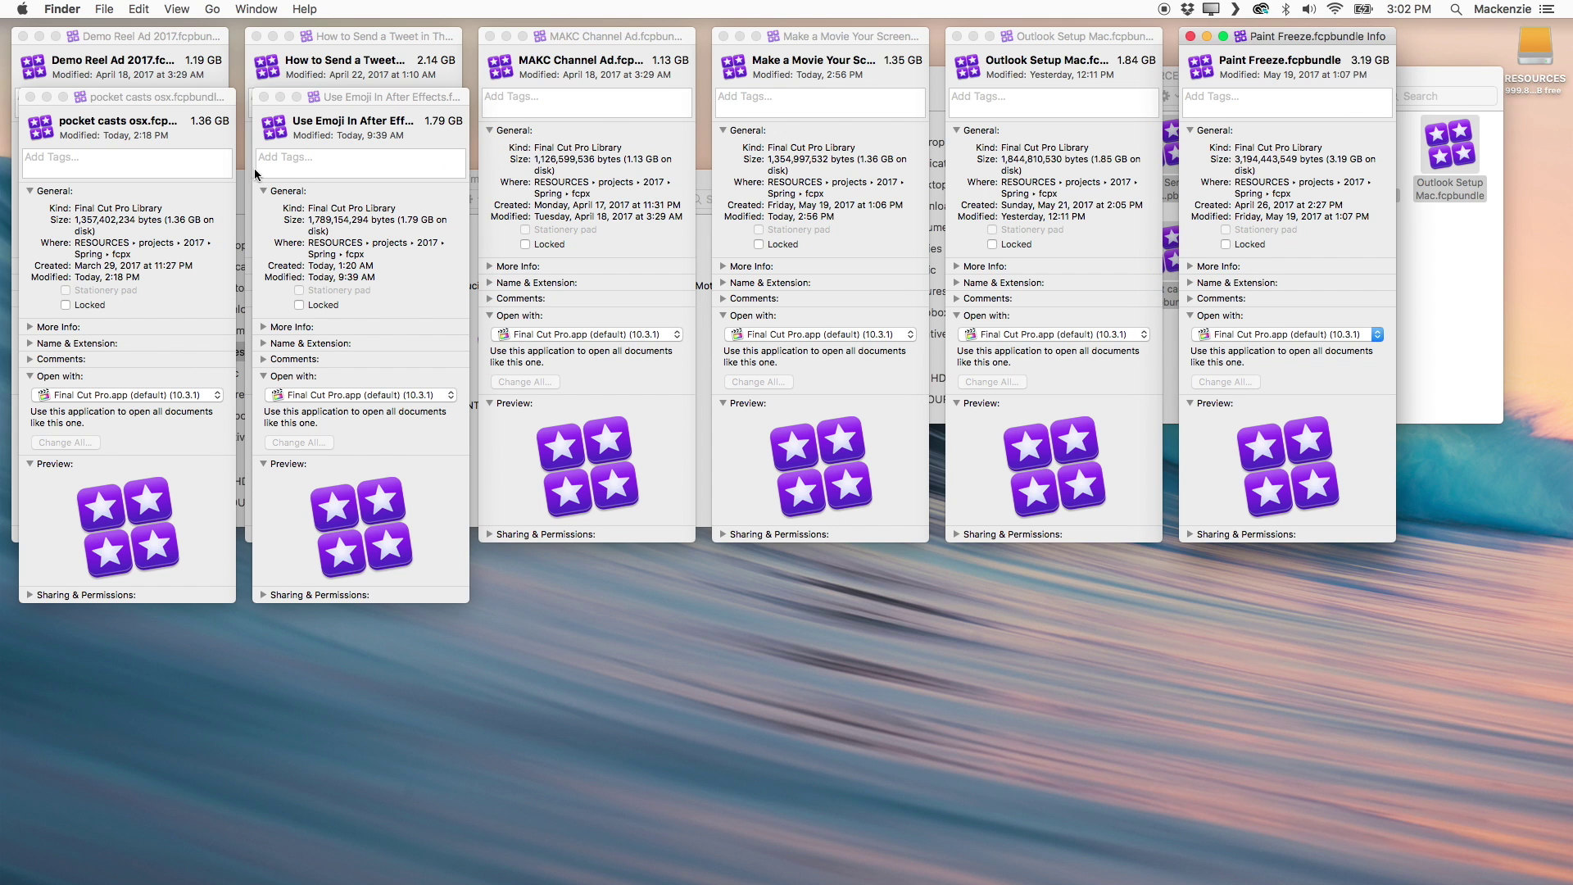
{"action": "left_click", "coordinate": [603, 194]}
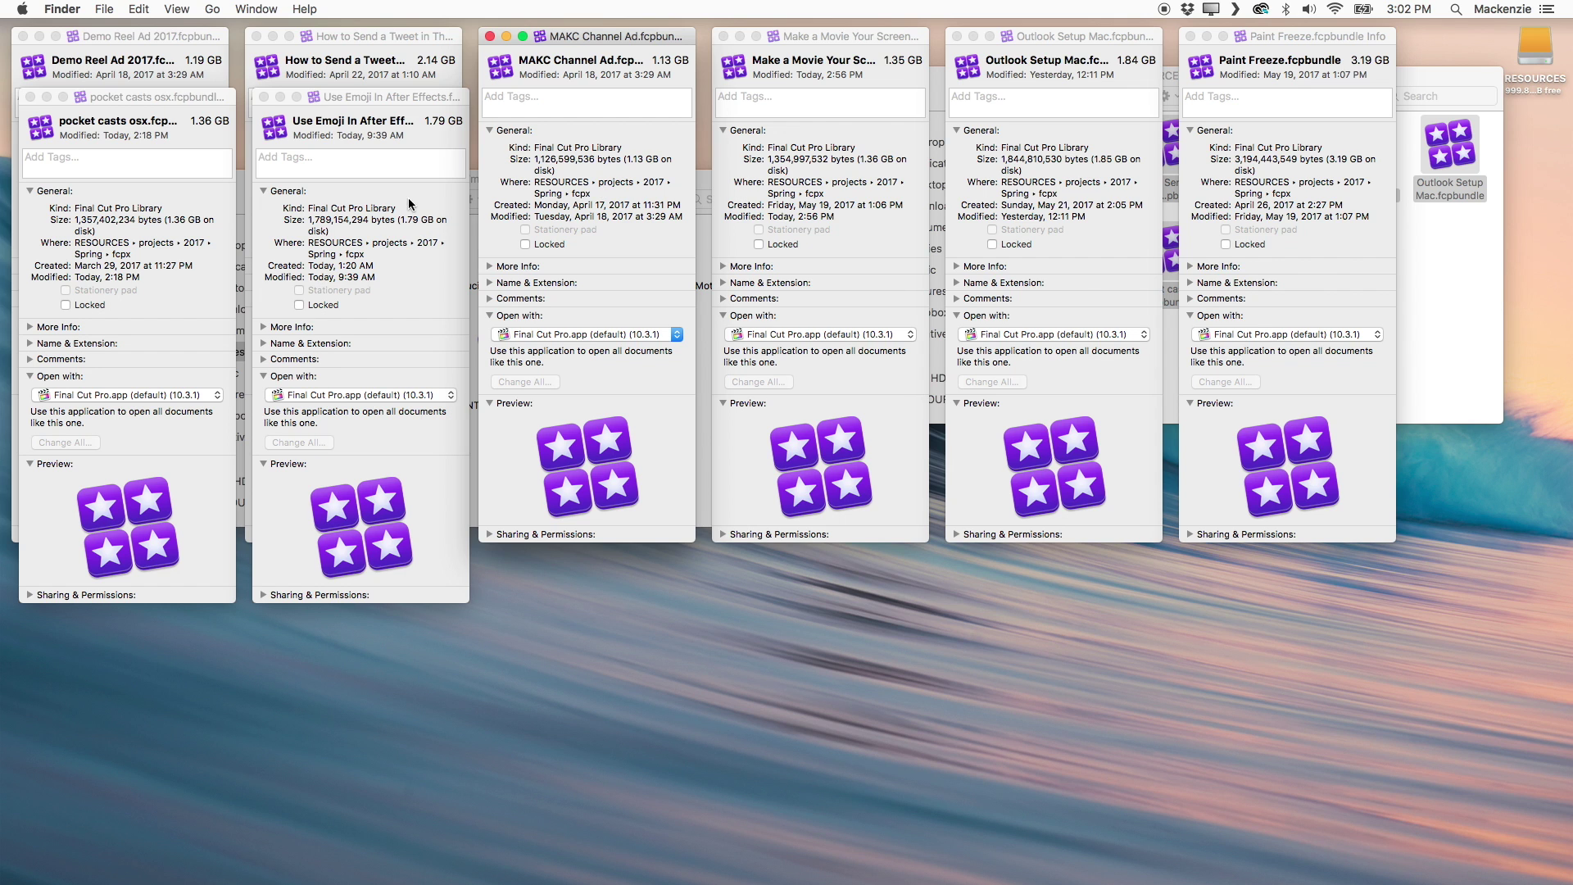
{"action": "left_click", "coordinate": [197, 70]}
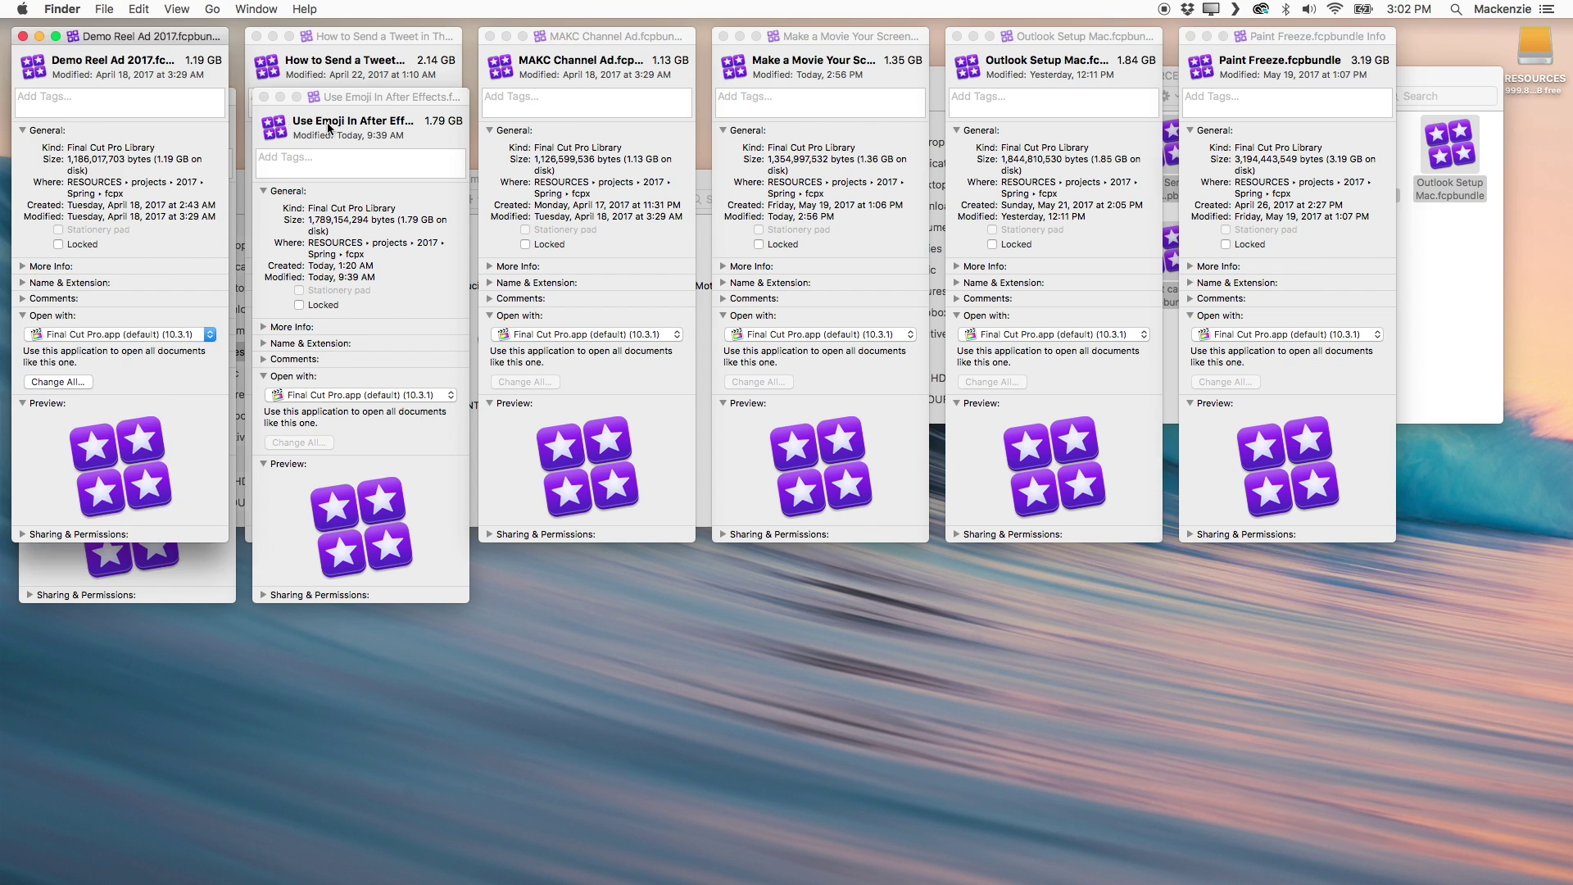
{"action": "key", "text": "super+grave"}
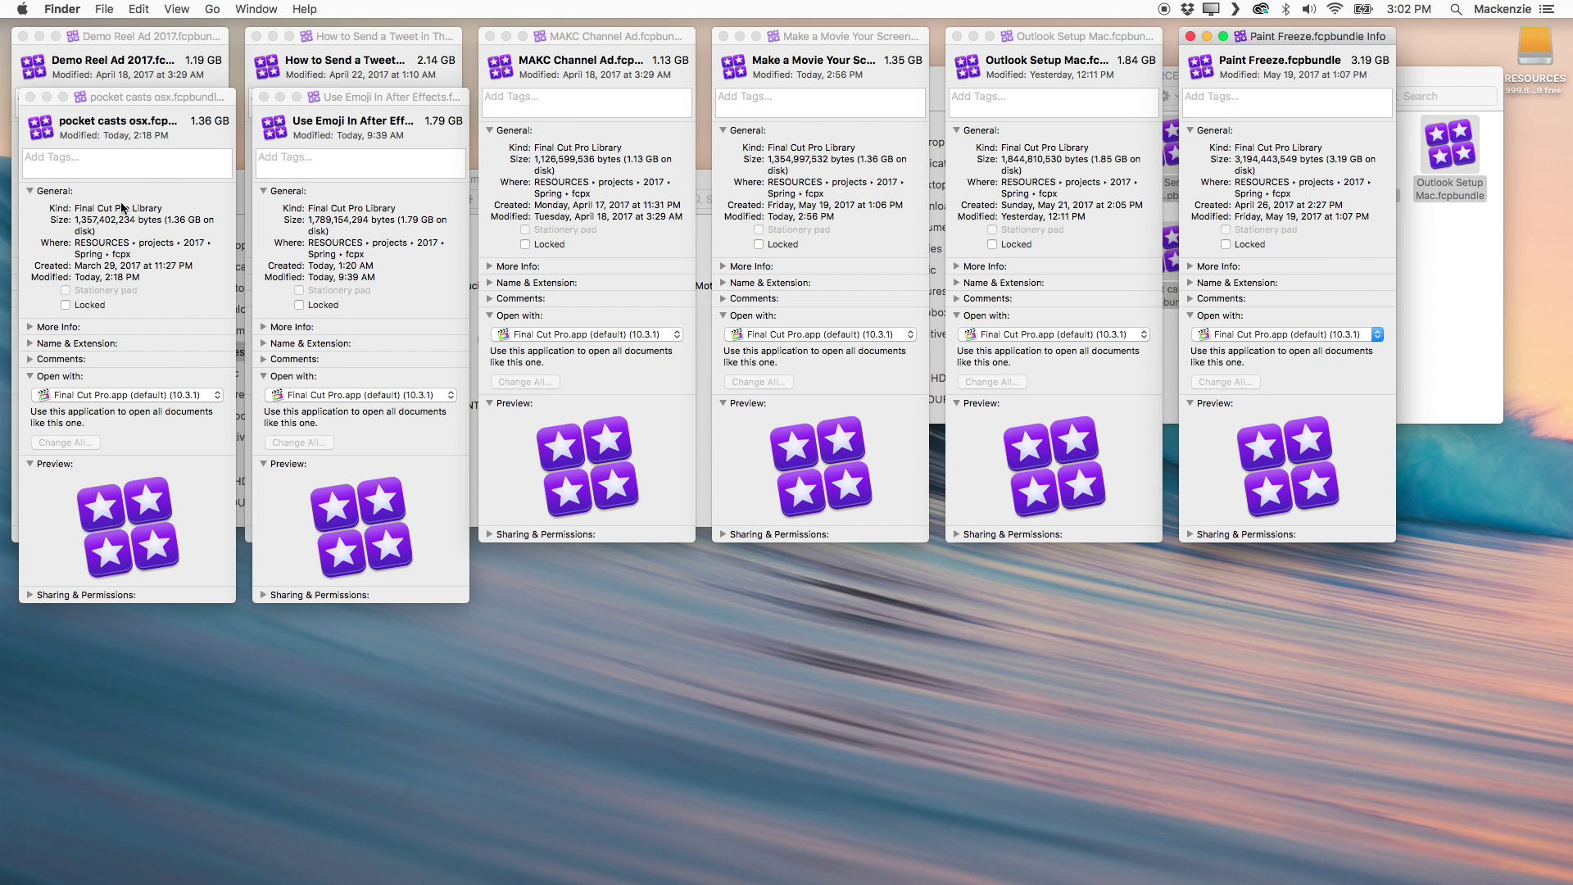
- Close the library info windows one by one
{"action": "left_click", "coordinate": [31, 97]}
{"action": "left_click", "coordinate": [23, 37]}
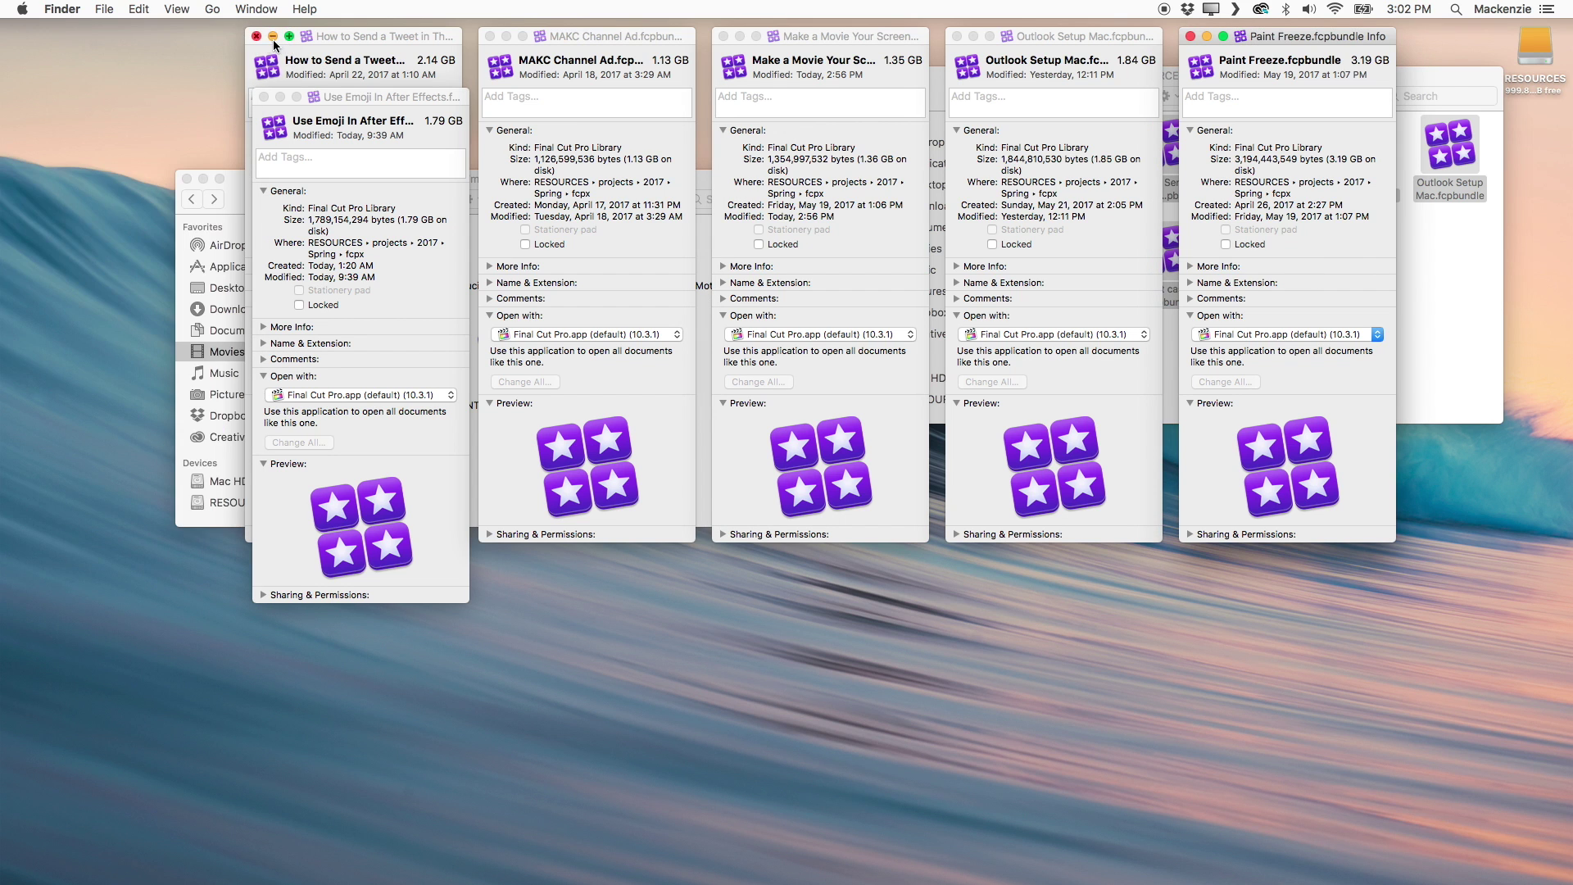
{"action": "left_click", "coordinate": [256, 36]}
{"action": "left_click", "coordinate": [263, 97]}
{"action": "left_click", "coordinate": [492, 36]}
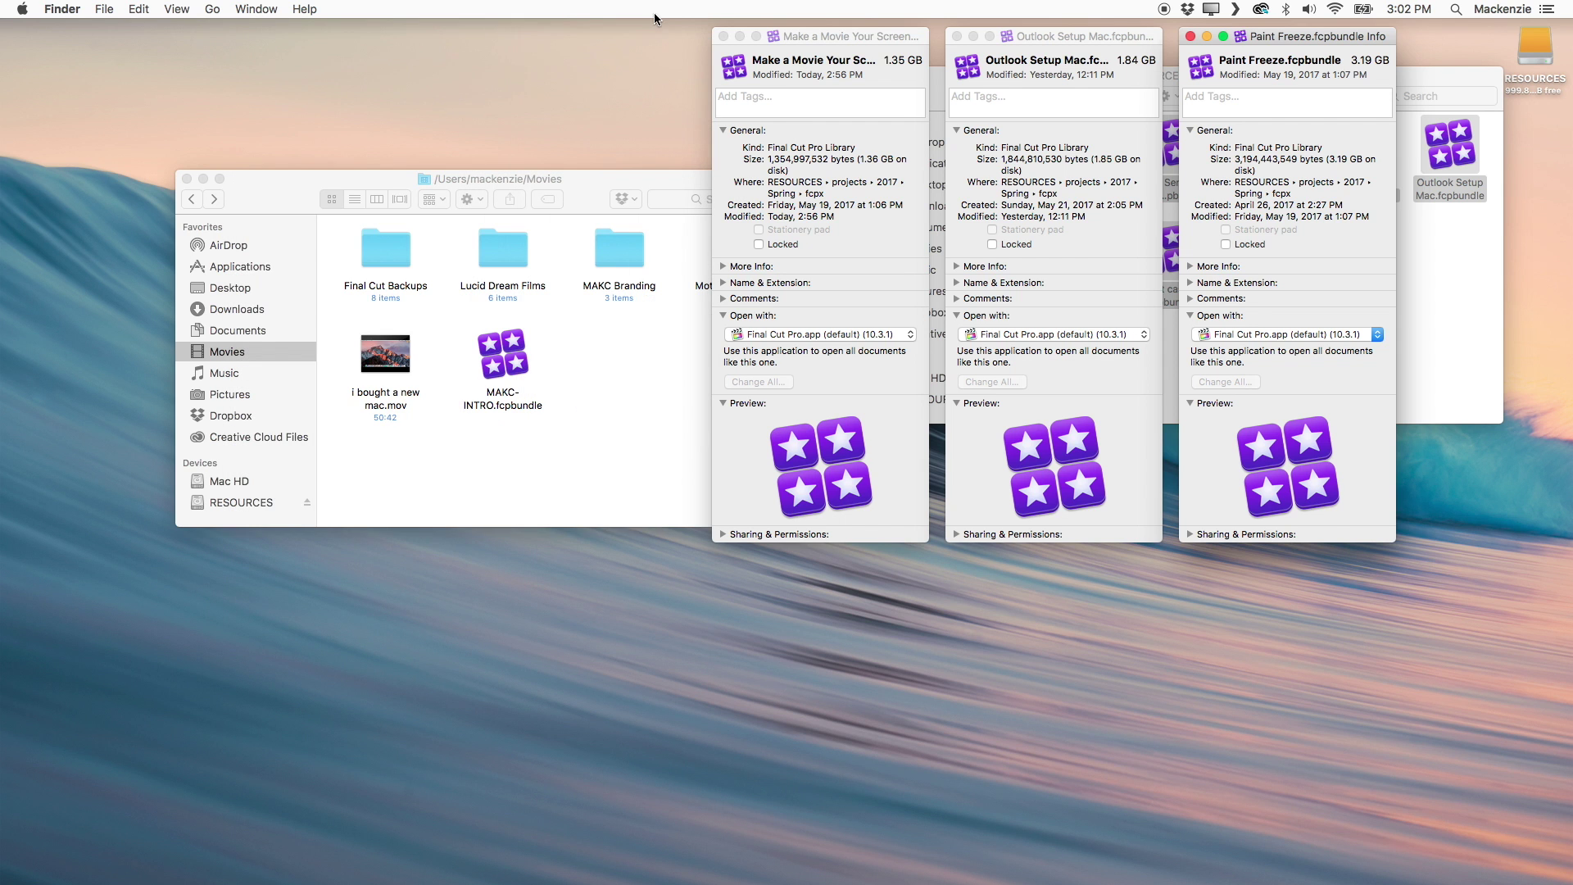
{"action": "left_click", "coordinate": [723, 36]}
{"action": "left_click", "coordinate": [957, 36]}
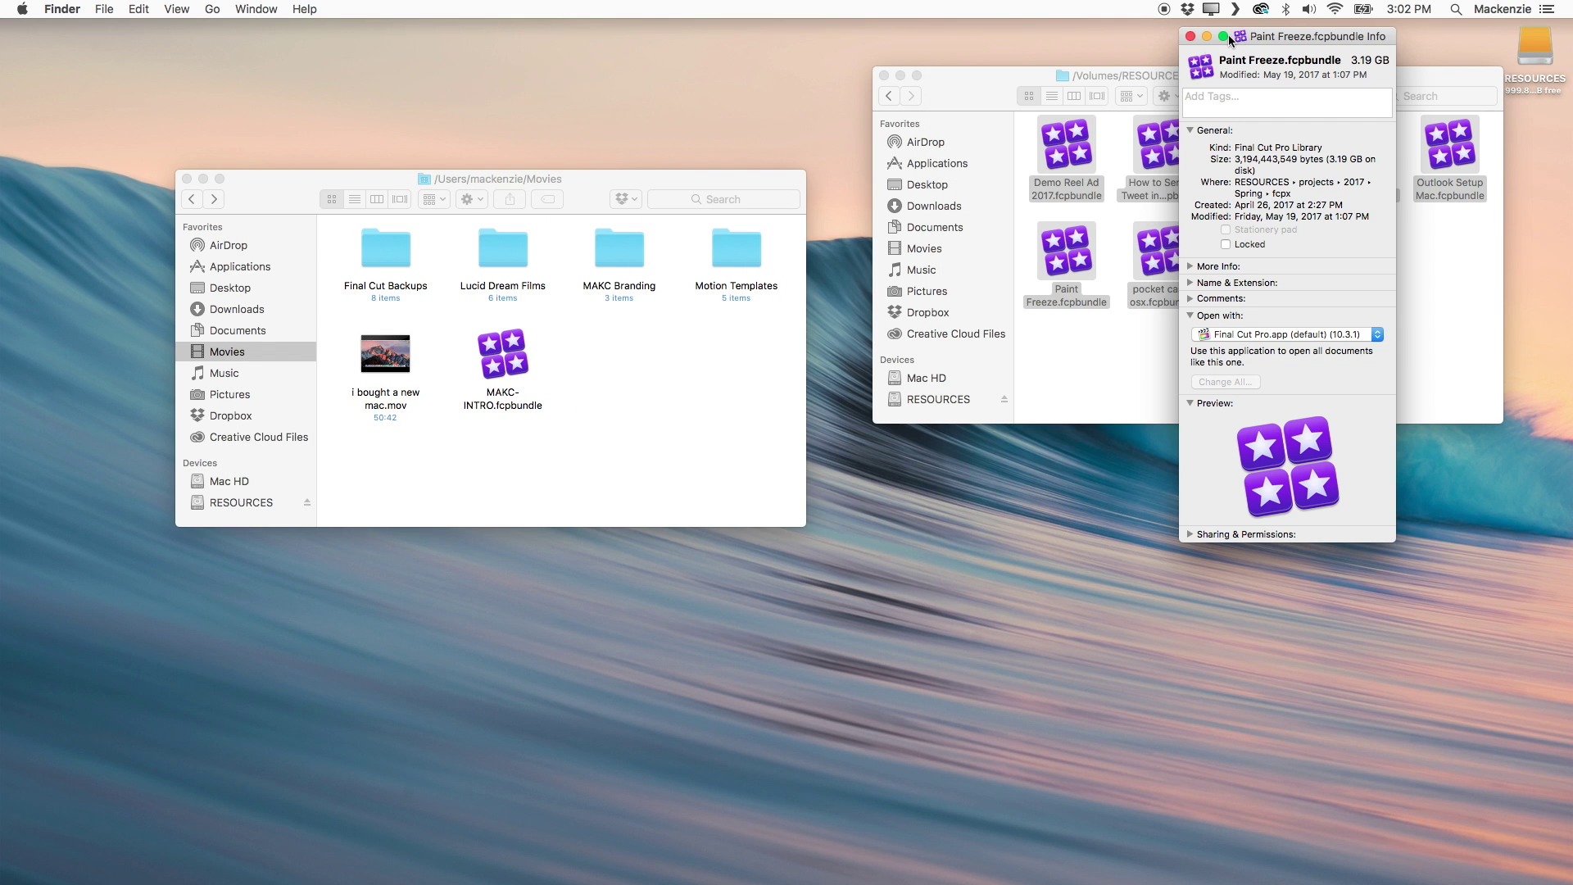
- Close the Paint Freeze info window and shrink the browser clips to single thumbnails
{"action": "left_click", "coordinate": [1191, 36]}
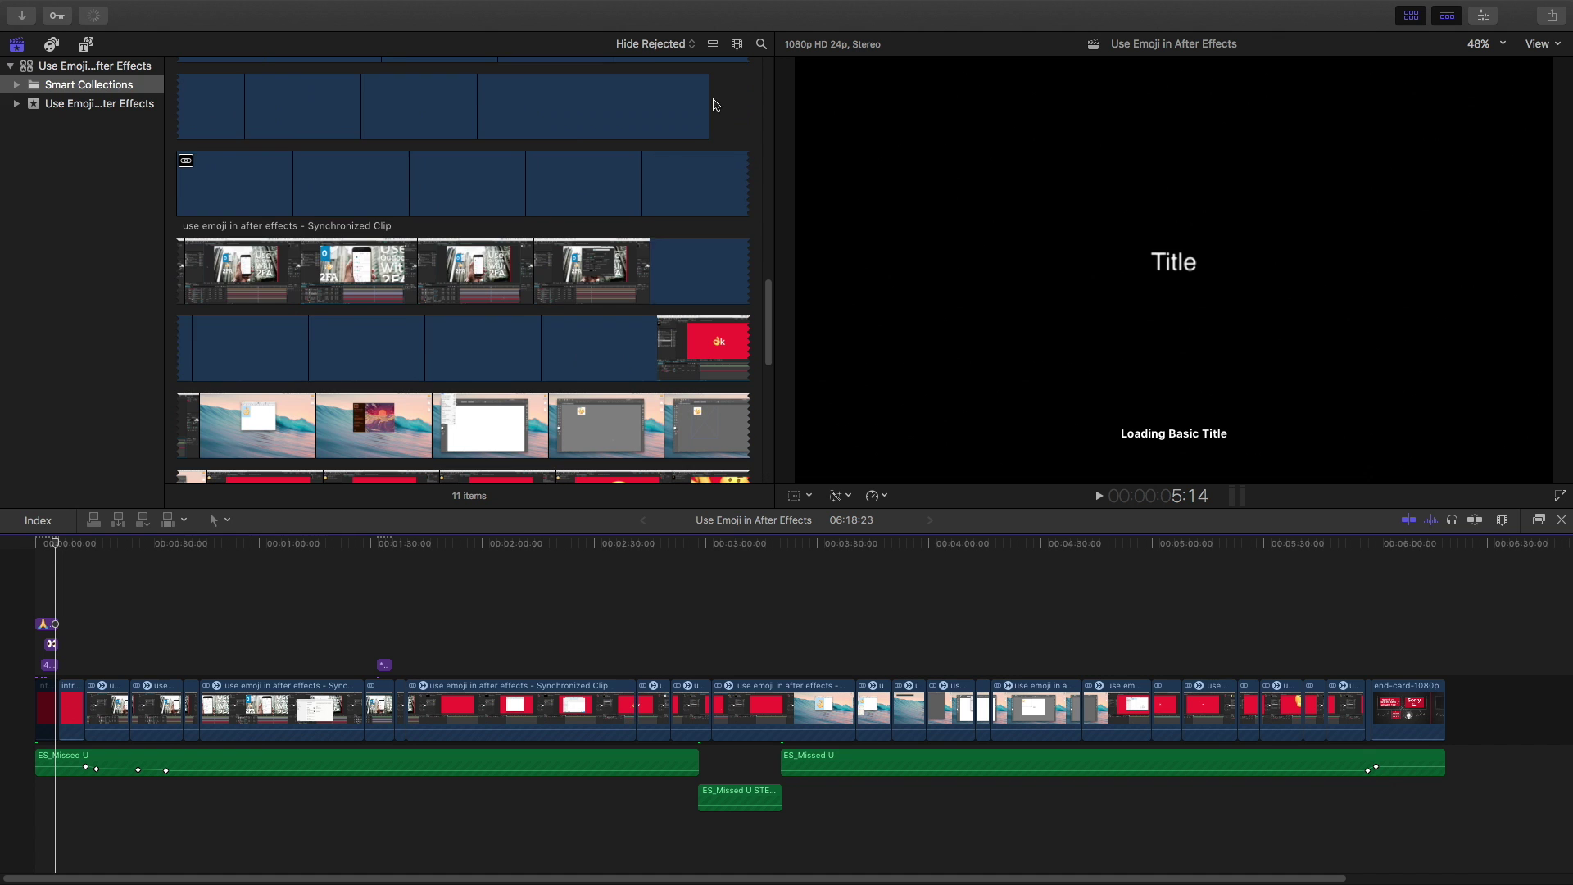
{"action": "left_click", "coordinate": [736, 45]}
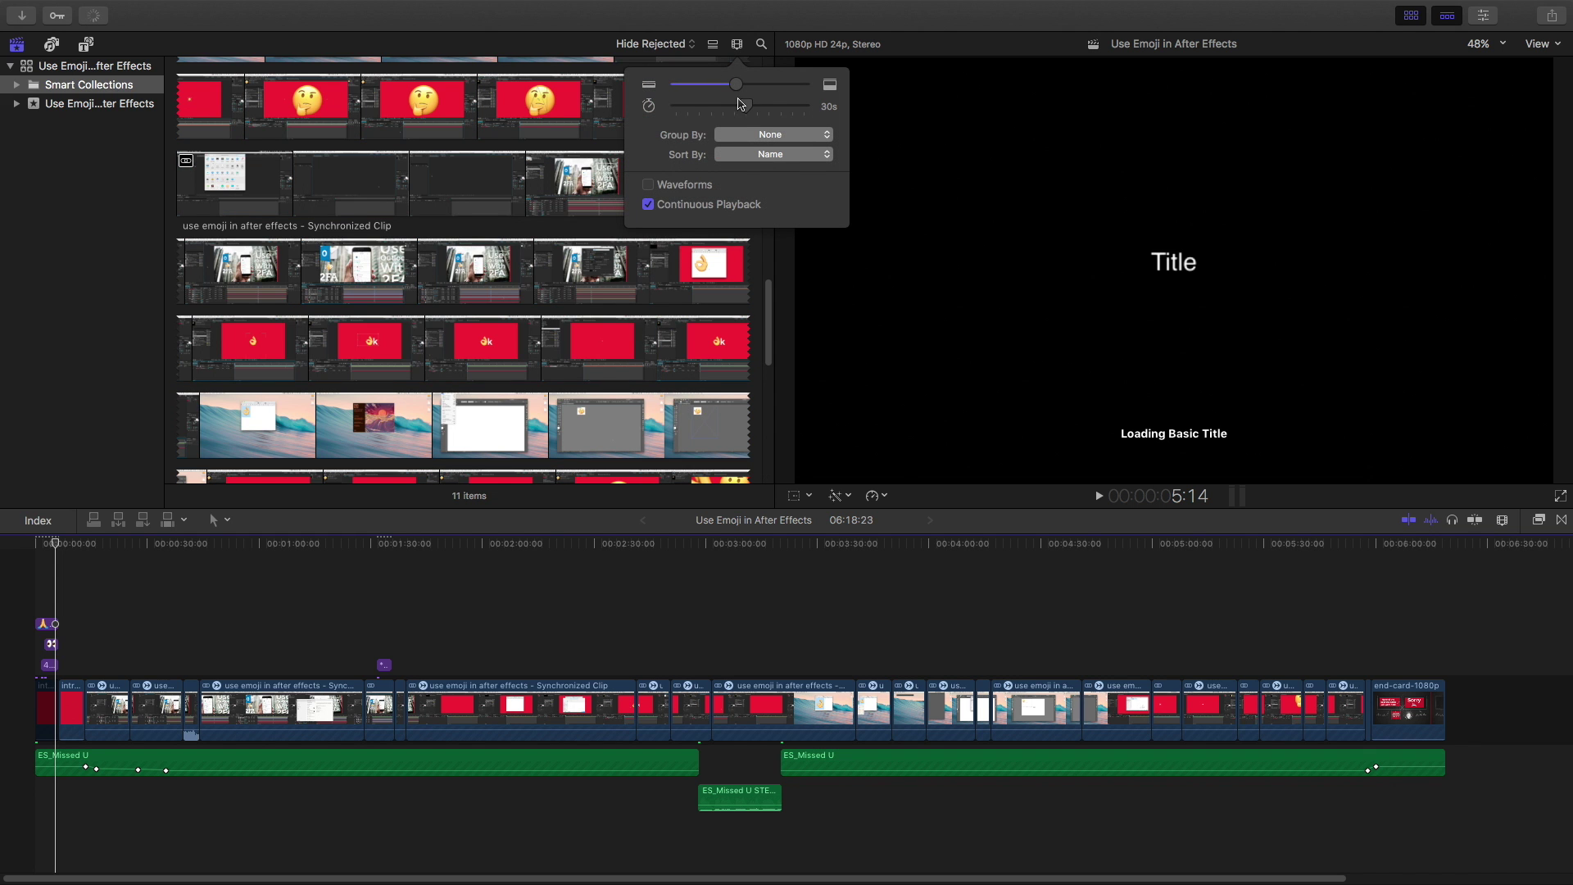
{"action": "left_click_drag", "start_coordinate": [748, 111], "coordinate": [694, 113]}
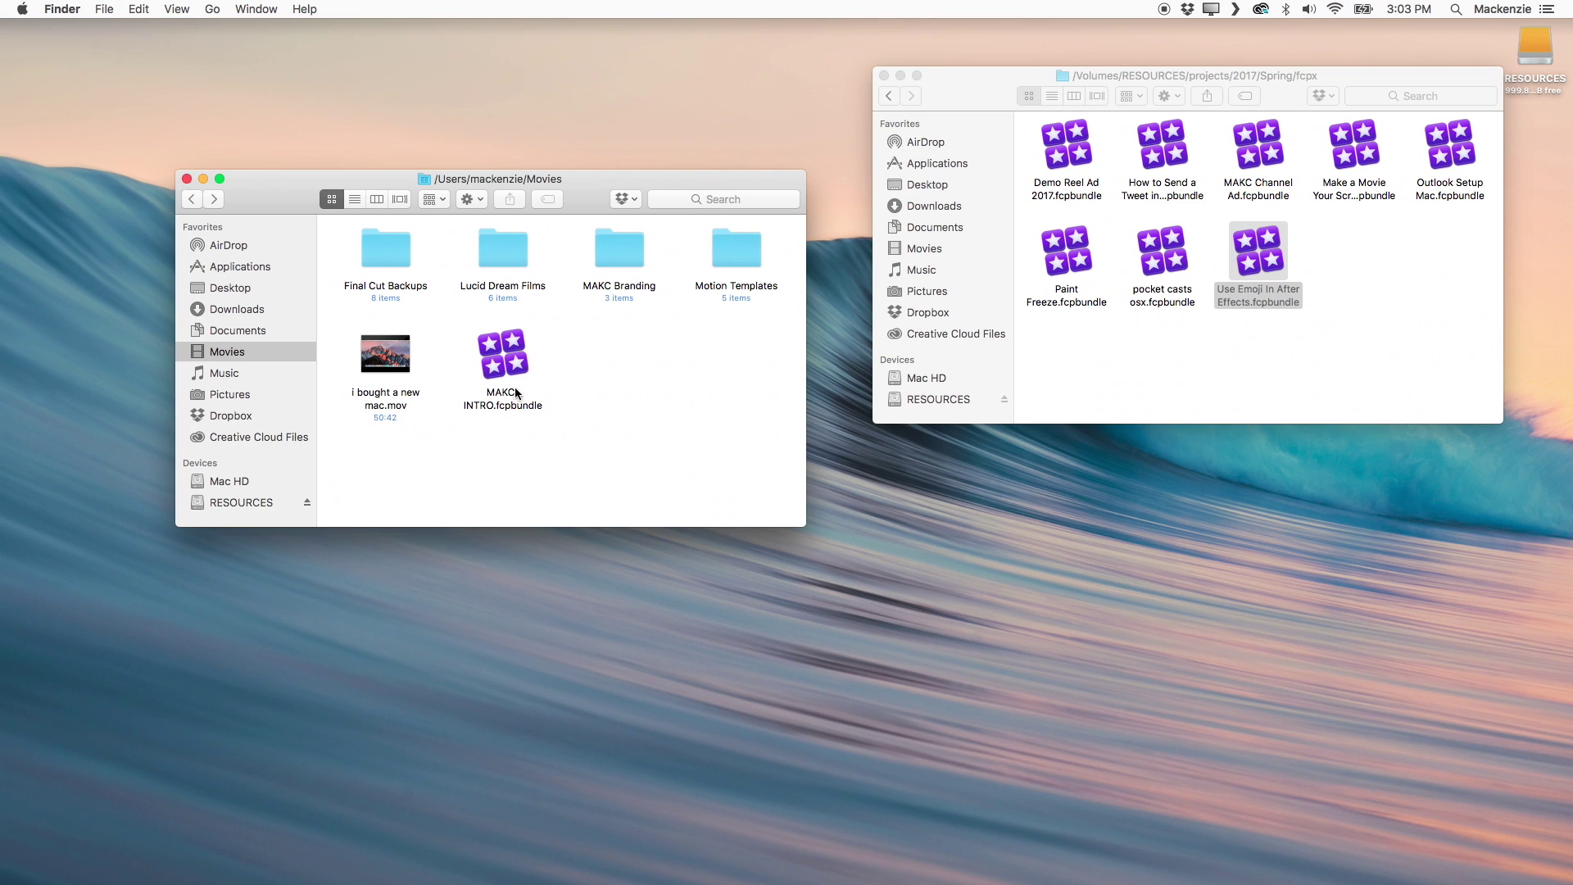
- Select MAKC-INTRO.fcpbundle in the Movies window with a selection box
{"action": "left_click", "coordinate": [516, 391]}
{"action": "left_click", "coordinate": [599, 377]}
{"action": "left_click", "coordinate": [1398, 292]}
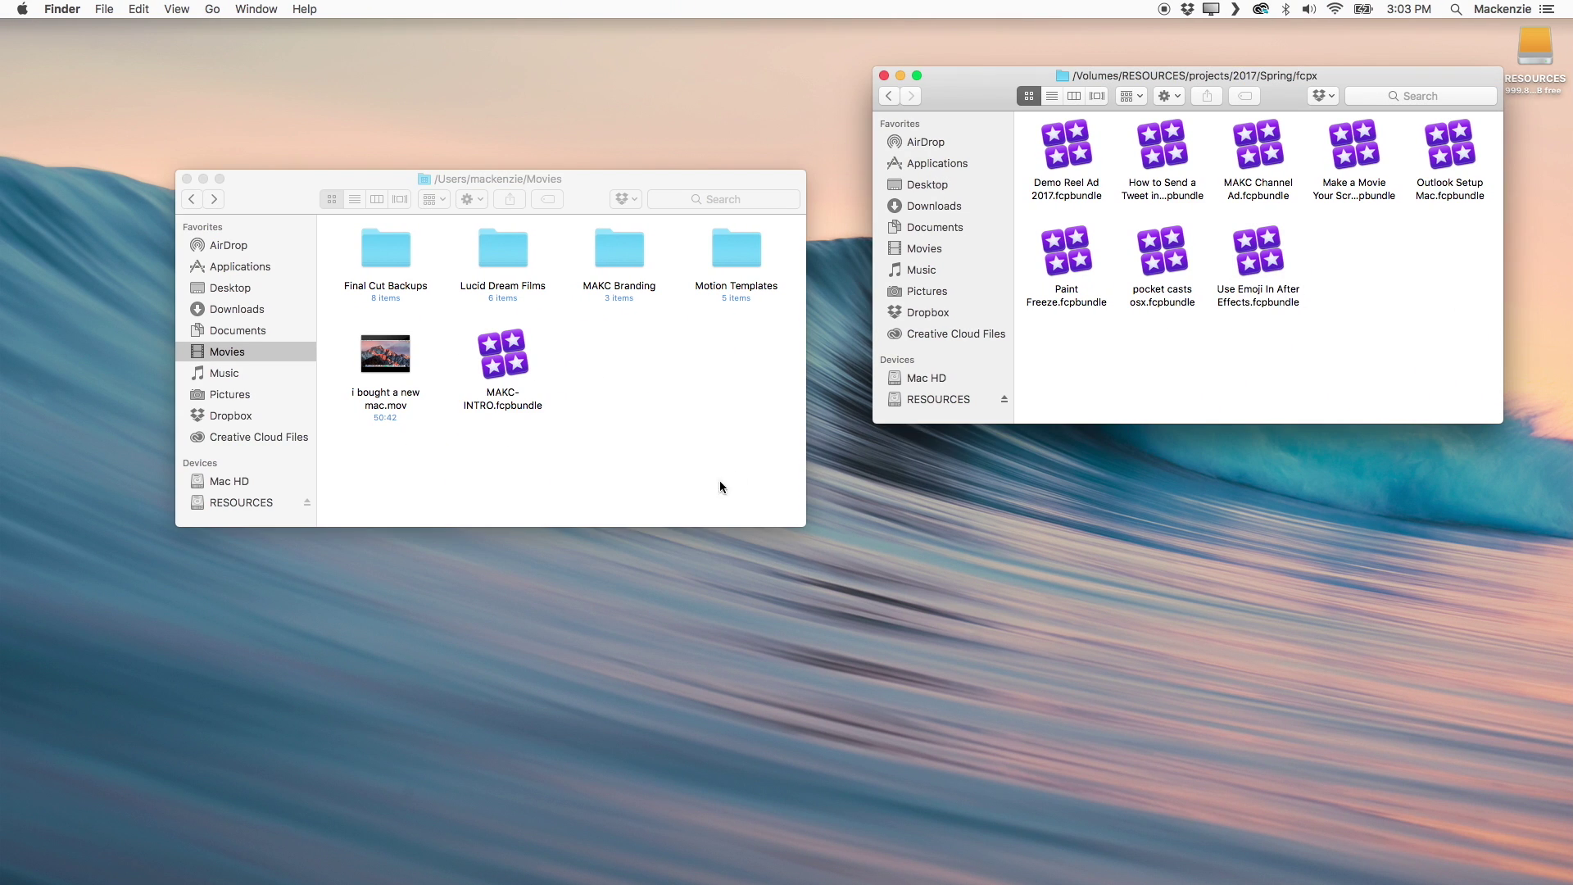
{"action": "left_click_drag", "start_coordinate": [599, 417], "coordinate": [677, 440]}
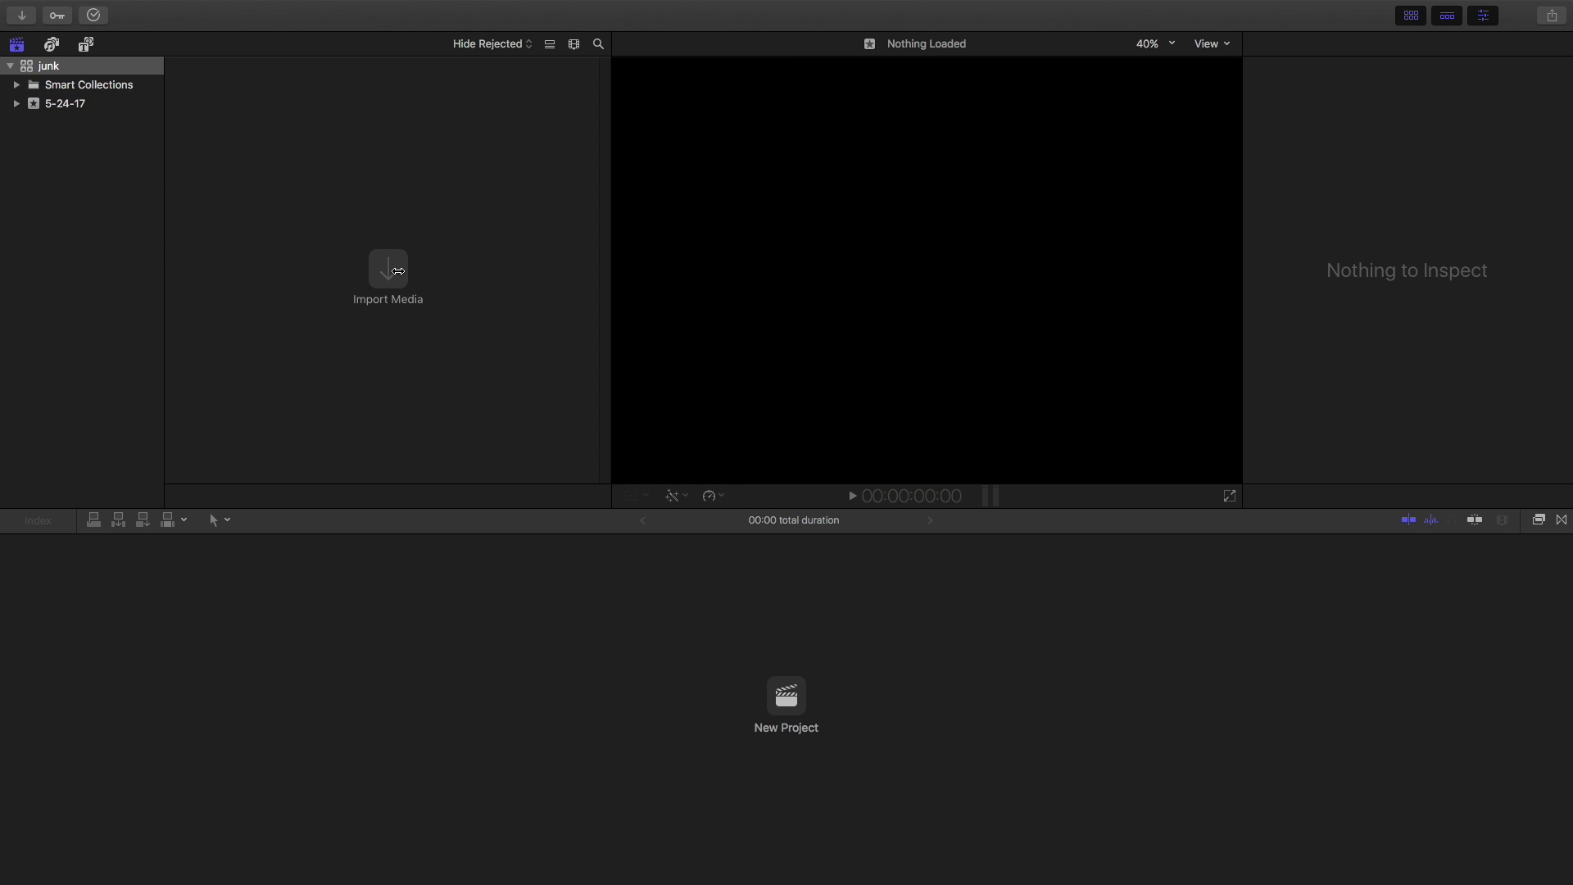
- Open Media Import full-screen and choose 'i bought a new mac.mov' from Movies
{"action": "left_click", "coordinate": [390, 273]}
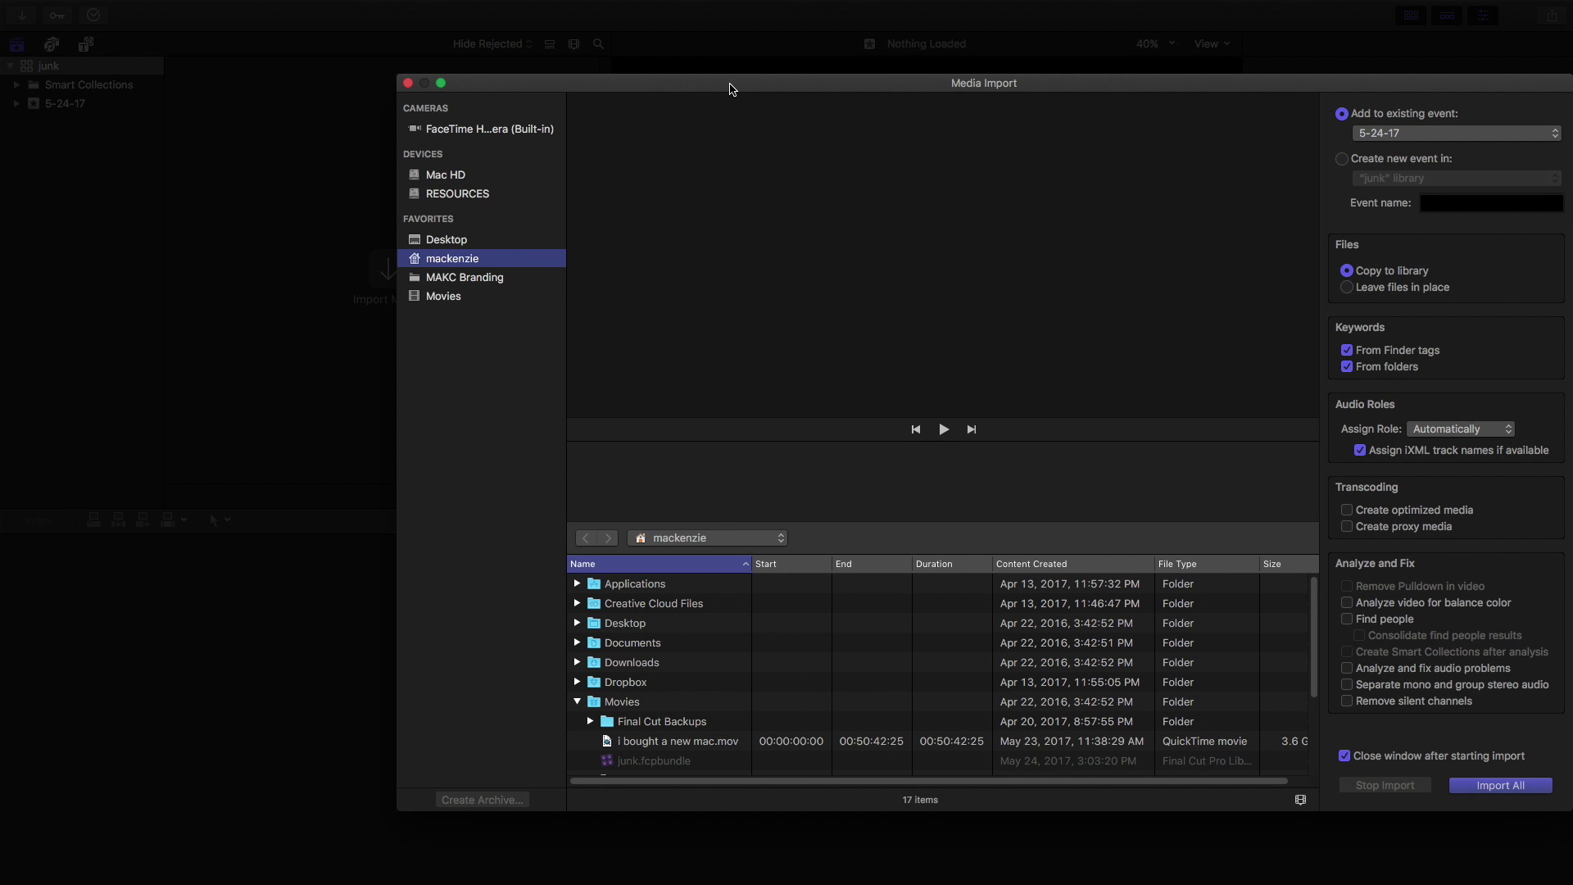
{"action": "left_click_drag", "start_coordinate": [733, 90], "coordinate": [480, 39]}
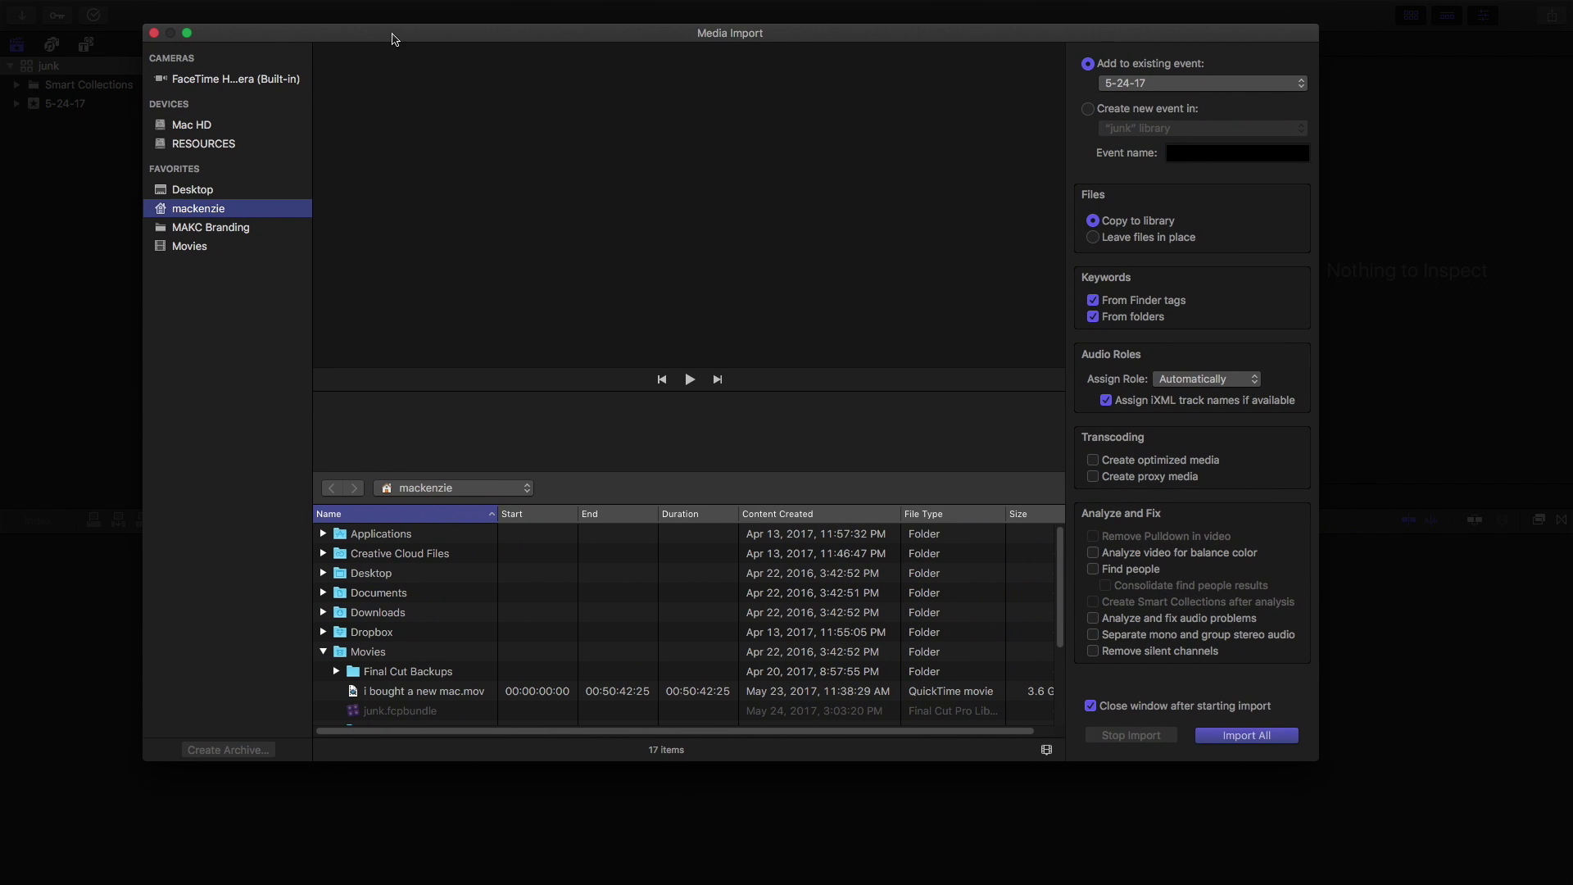
{"action": "double_click", "coordinate": [393, 39]}
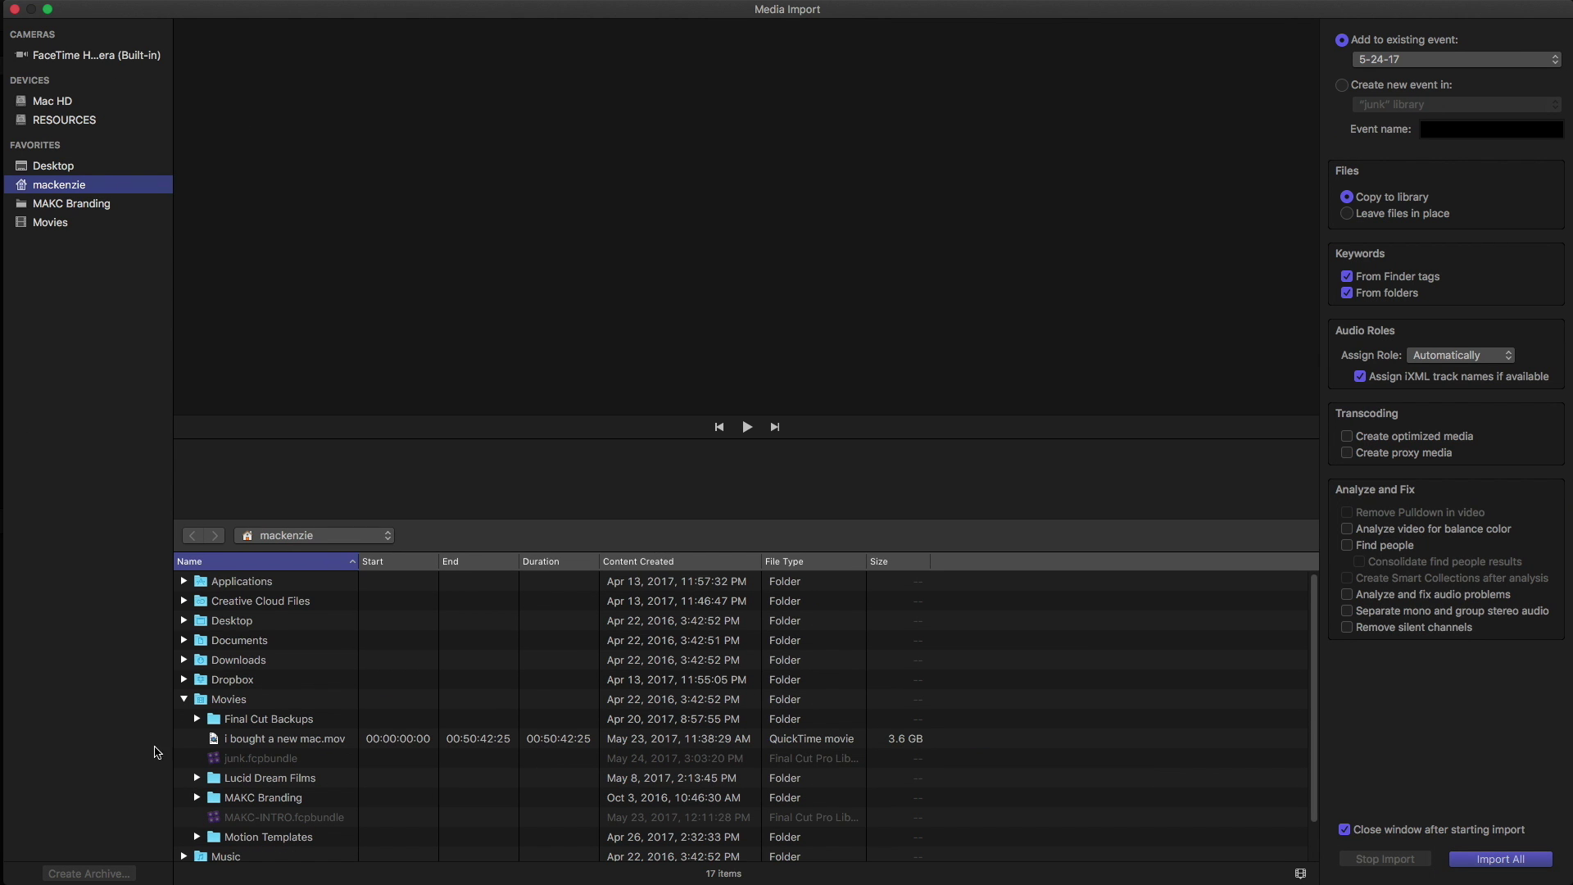
{"action": "scroll", "coordinate": [287, 738], "scroll_direction": "down", "scroll_amount": 1}
{"action": "left_click", "coordinate": [310, 732]}
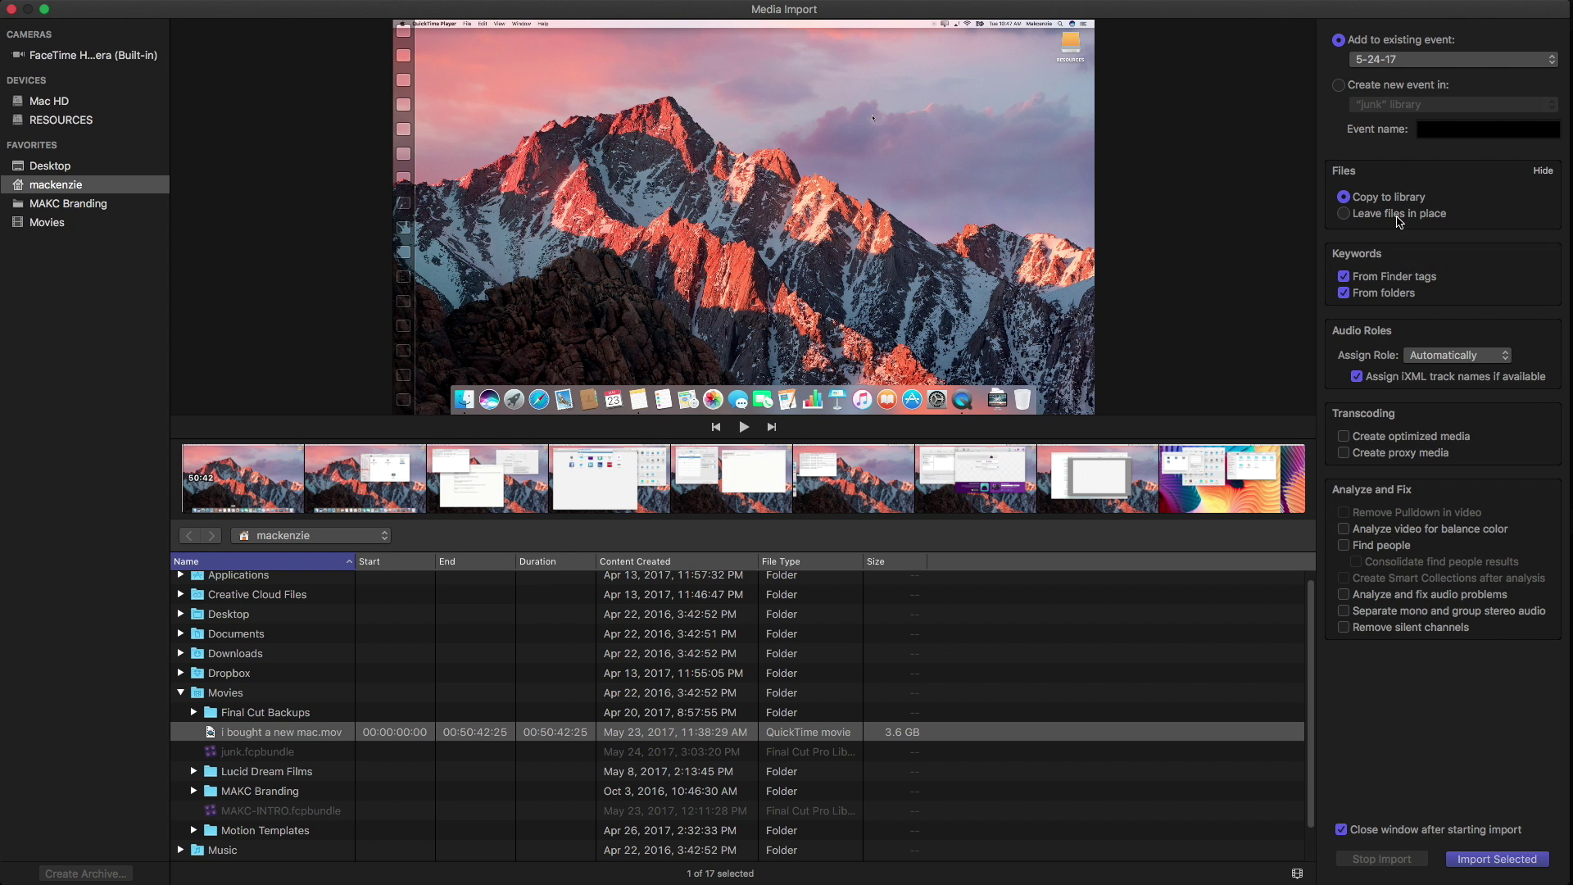
{"action": "left_click", "coordinate": [1398, 217]}
{"action": "left_click", "coordinate": [1371, 204]}
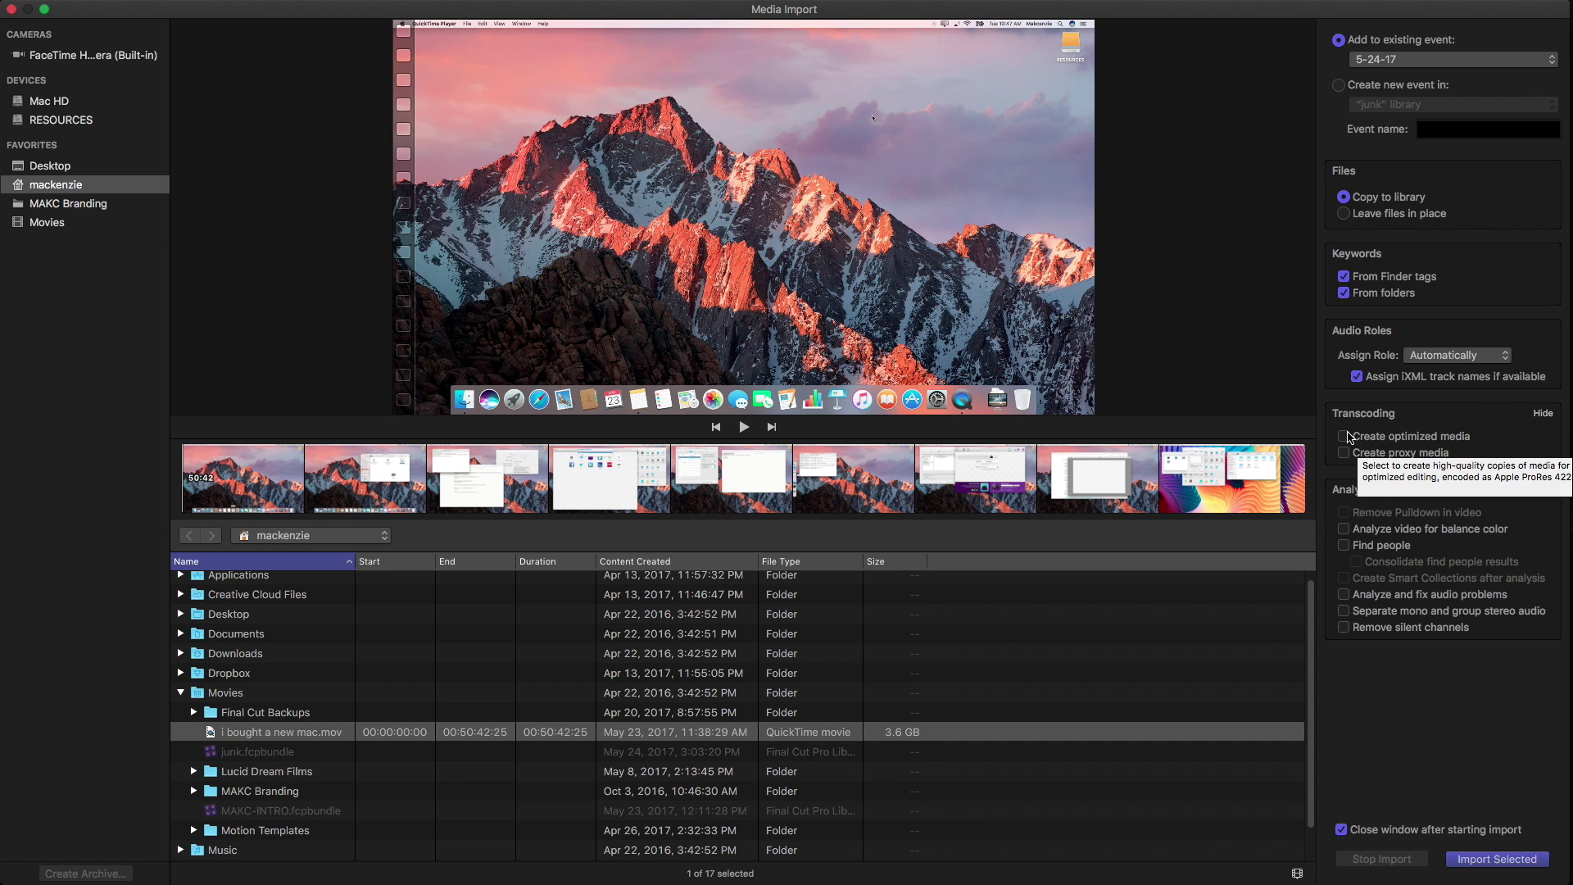
- Leave Create optimized media unchecked and close the junk library
{"action": "left_click", "coordinate": [1345, 438]}
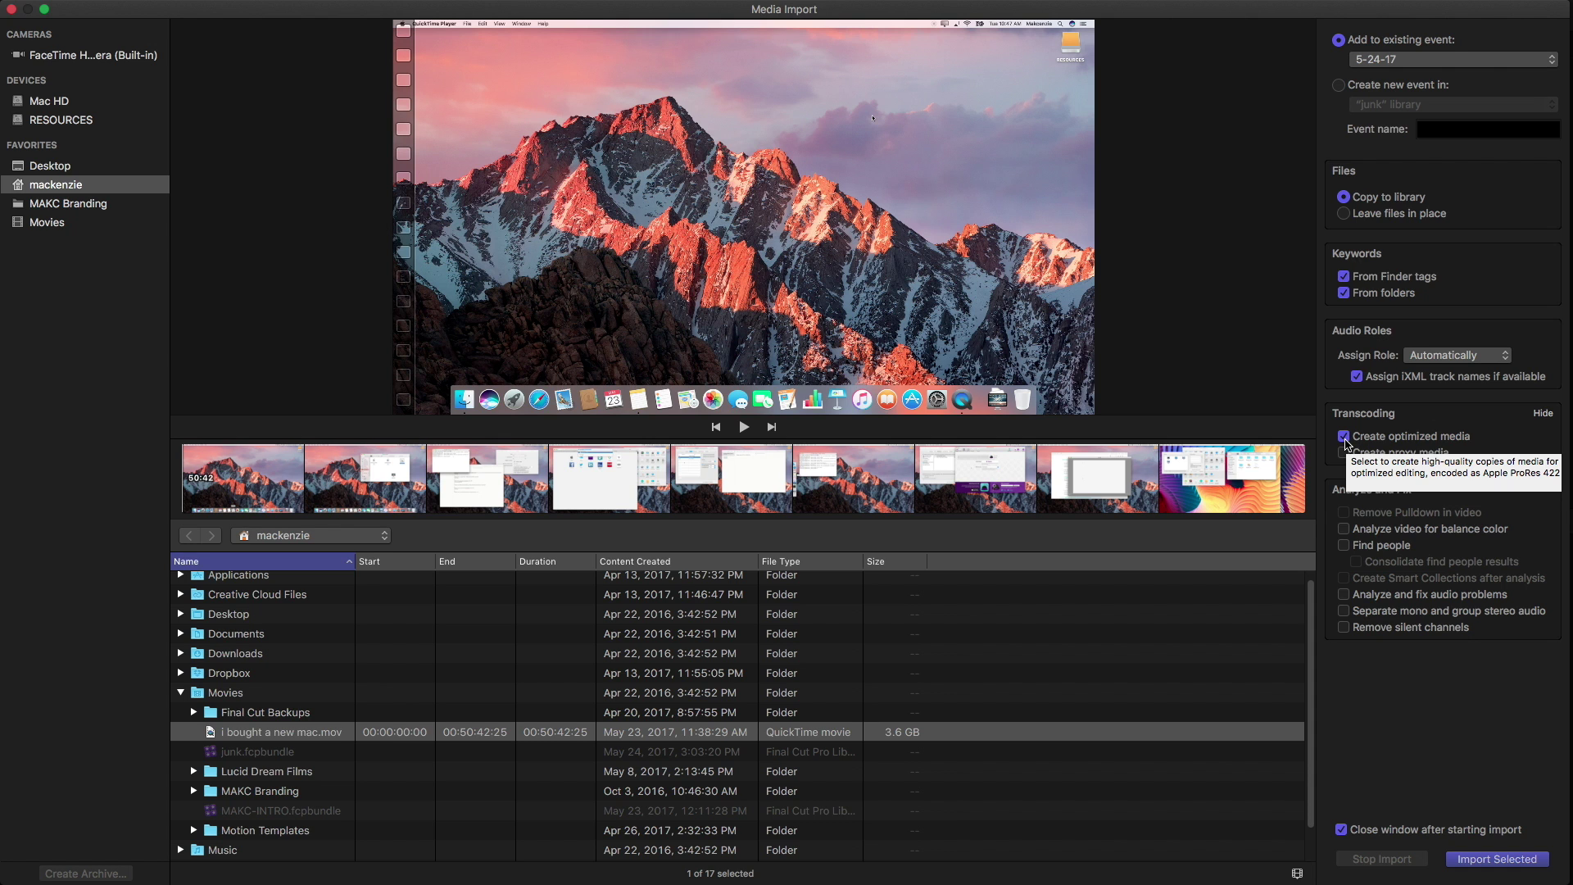
{"action": "left_click", "coordinate": [1344, 437]}
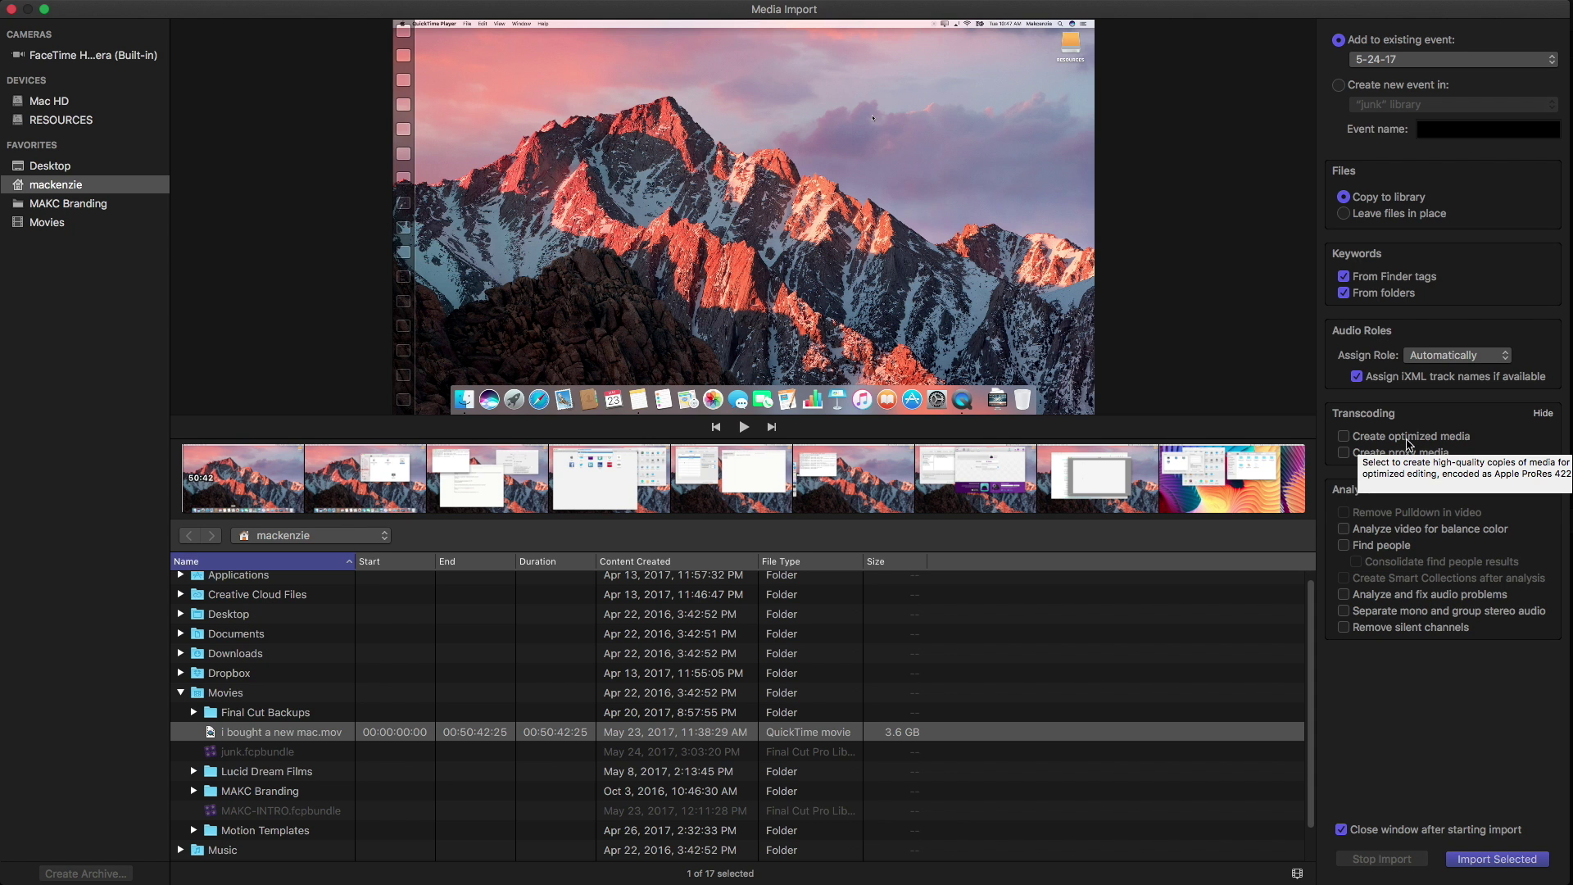
{"action": "left_click", "coordinate": [1408, 444]}
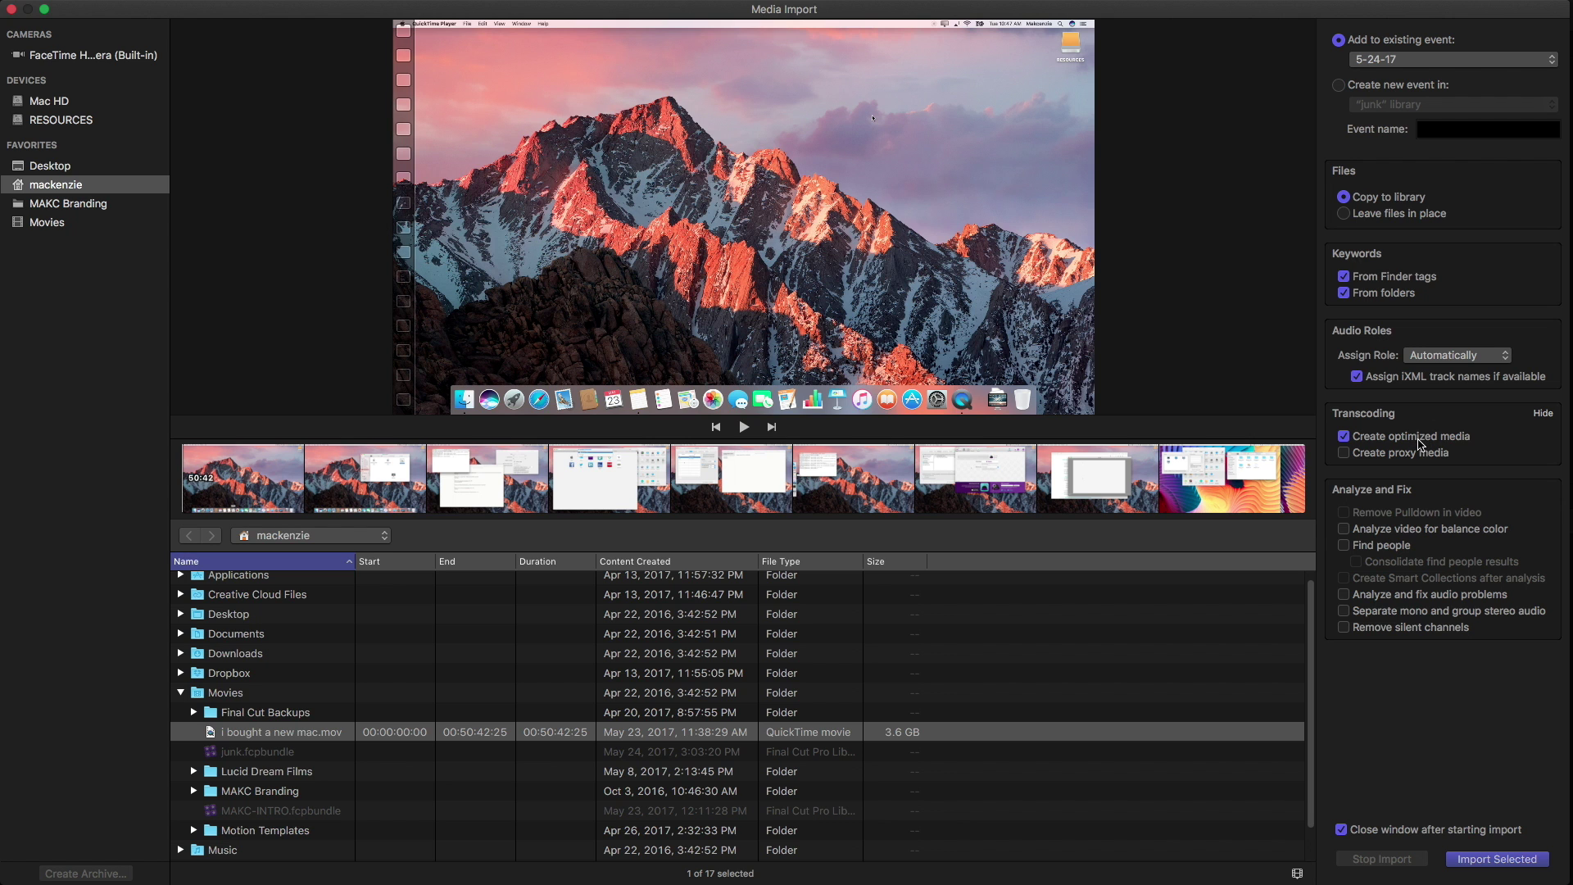
{"action": "left_click", "coordinate": [1421, 441]}
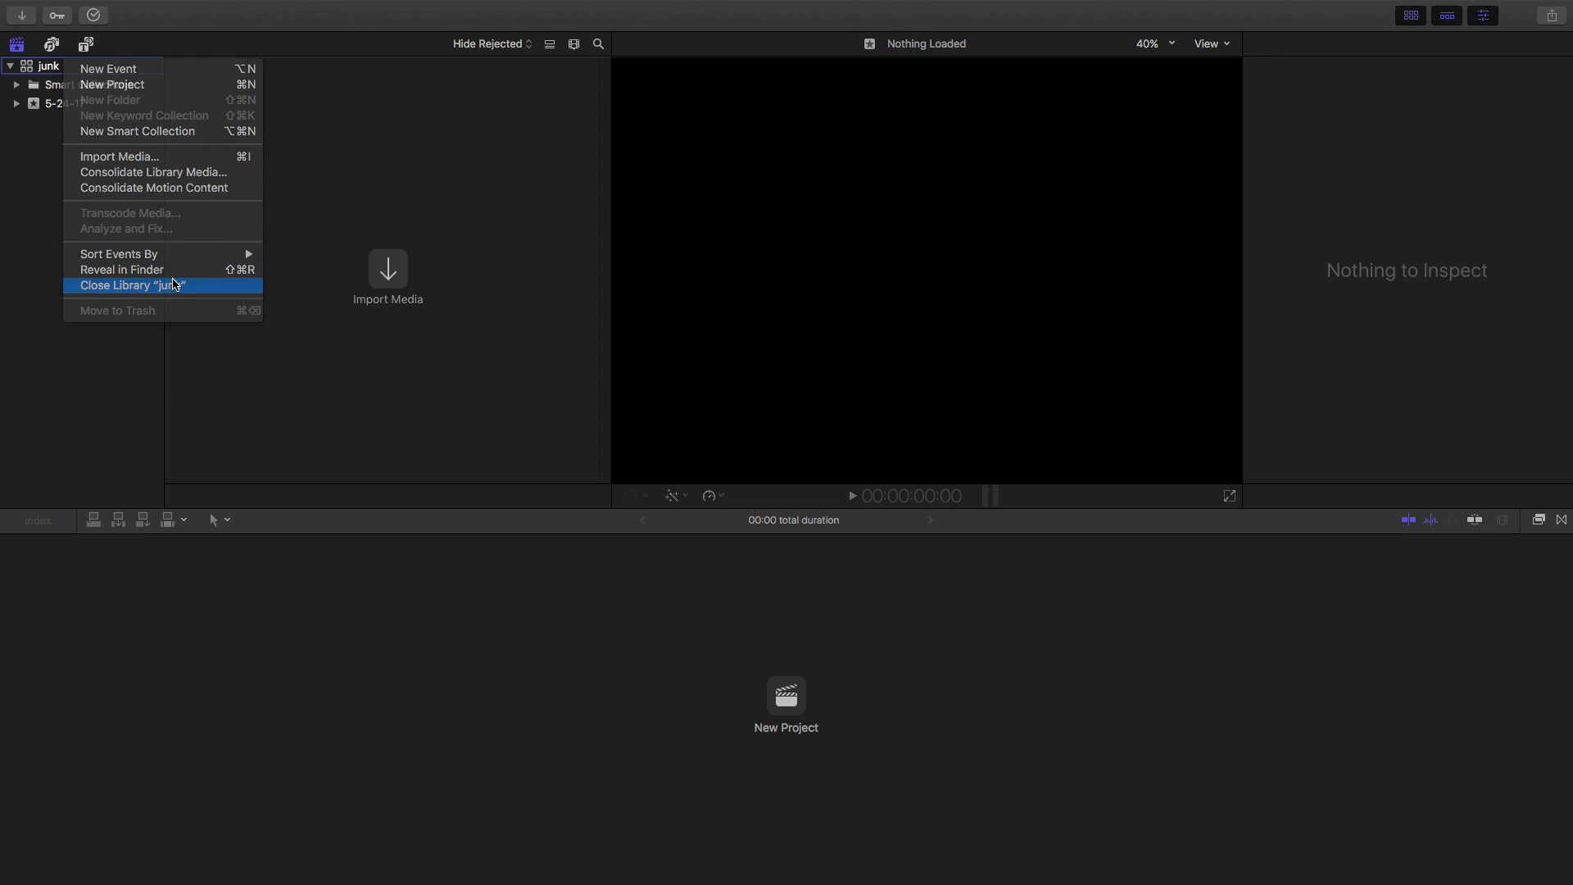
{"action": "left_click", "coordinate": [148, 285]}
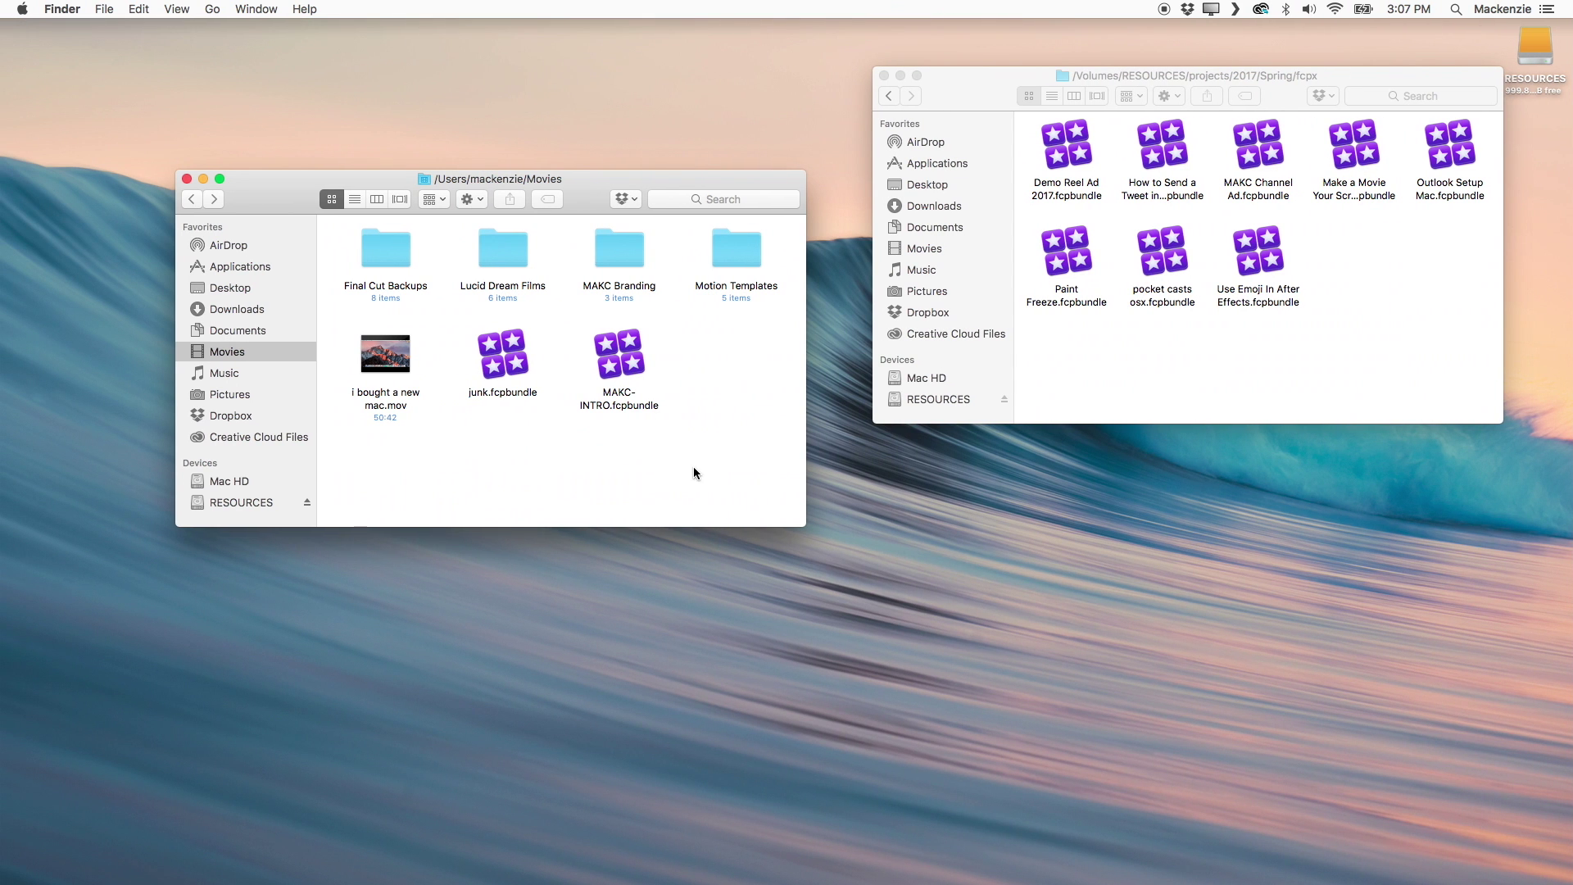
- Trash junk.fcpbundle and open the MAKC Intro folder inside MAKC-INTRO's package contents
{"action": "left_click_drag", "start_coordinate": [505, 344], "coordinate": [17, 756]}
{"action": "left_click", "coordinate": [515, 345]}
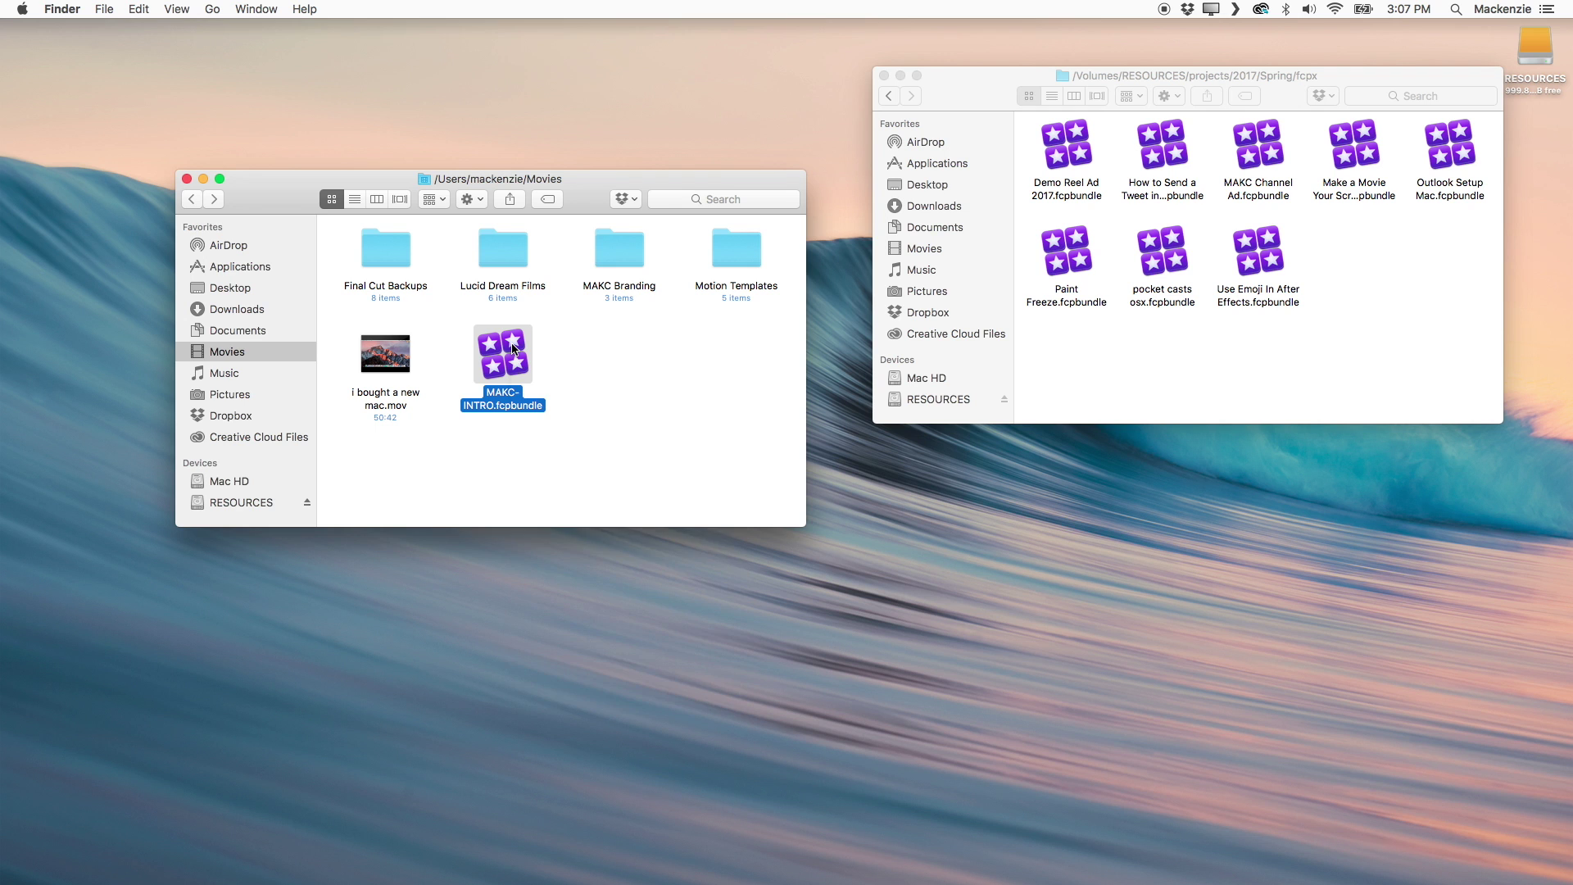
{"action": "right_click", "coordinate": [514, 348]}
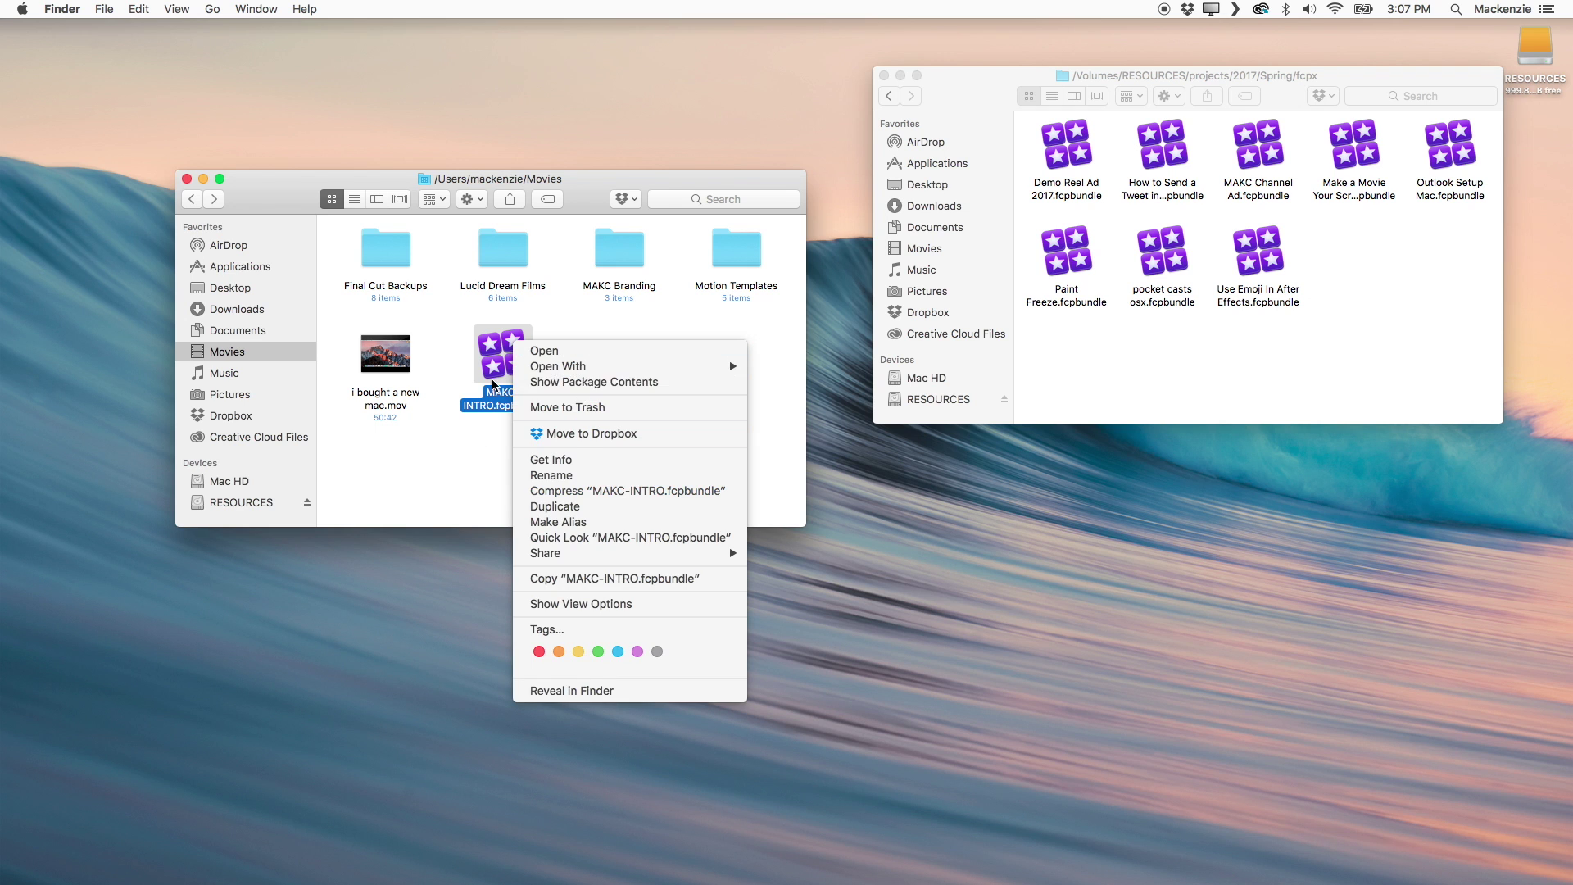
{"action": "left_click", "coordinate": [621, 384]}
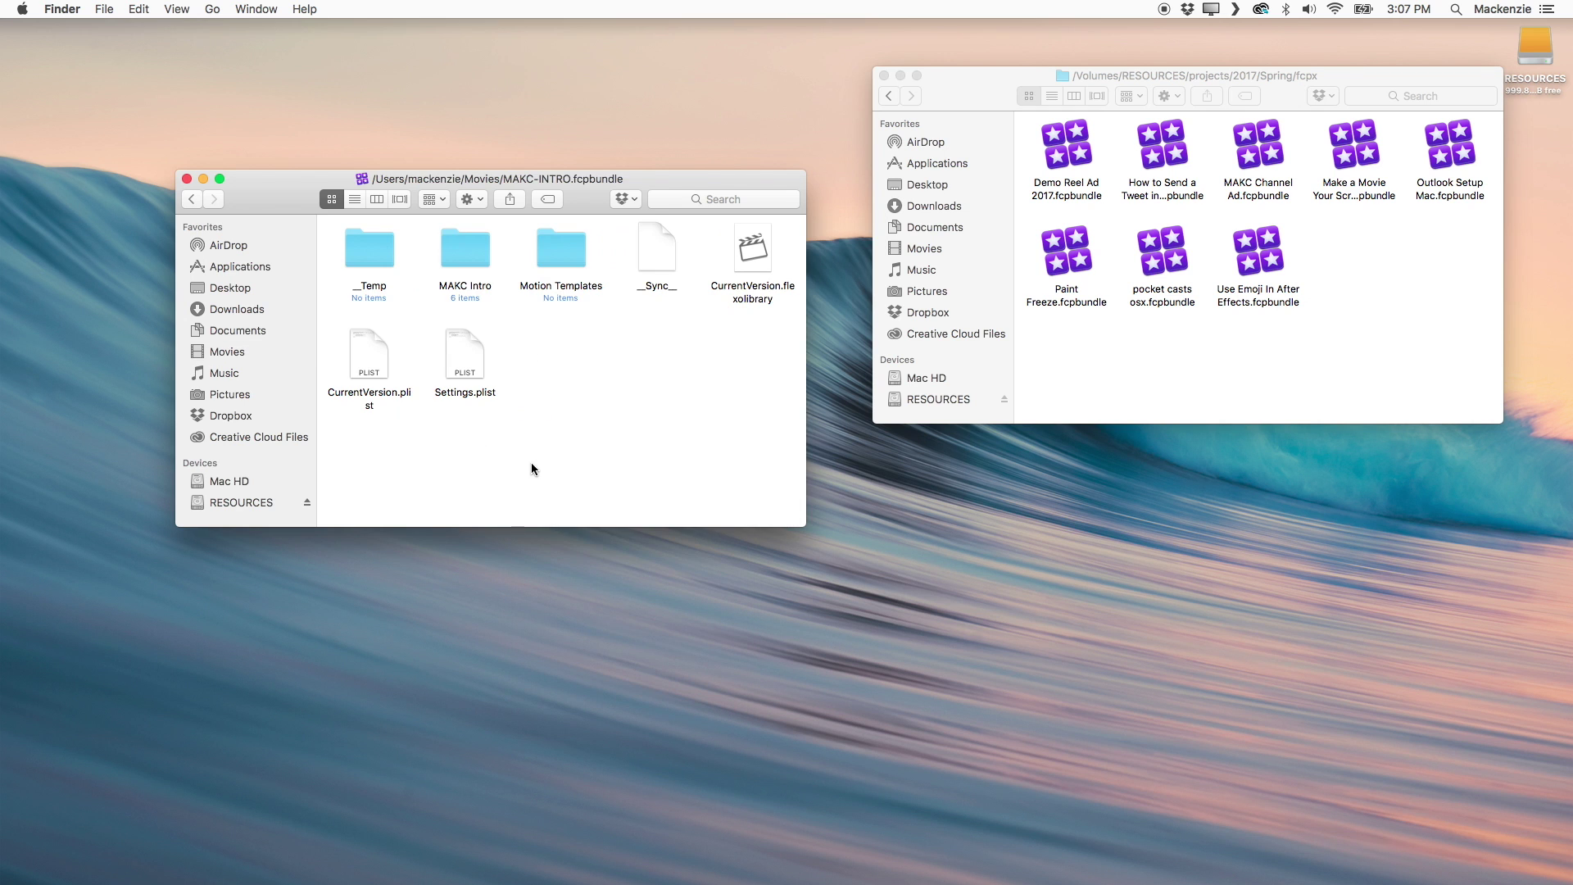
{"action": "double_click", "coordinate": [480, 263]}
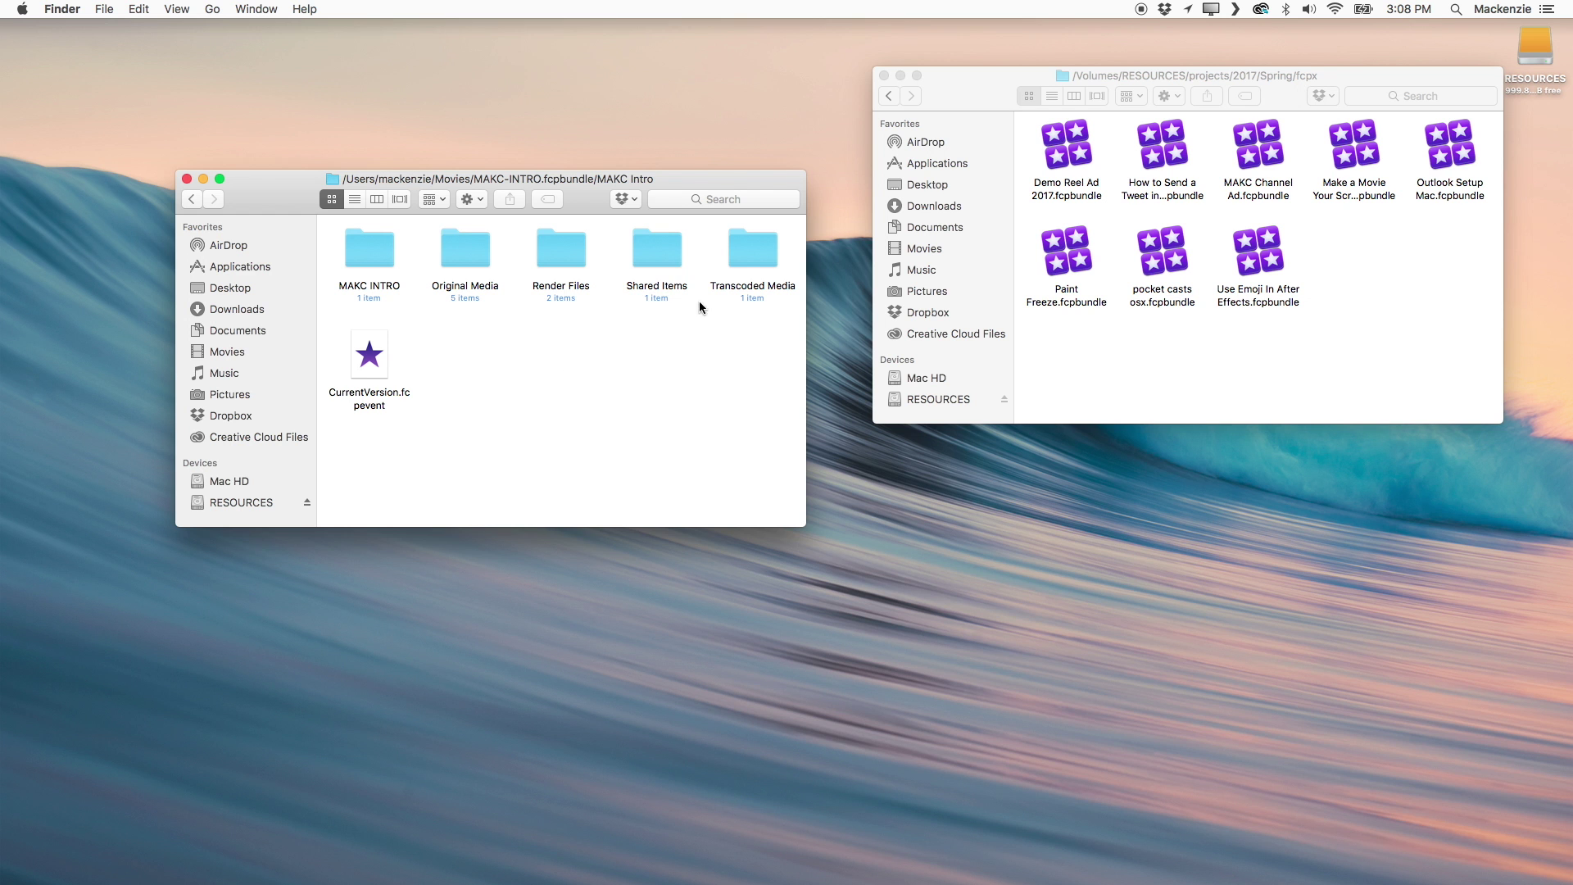
- Move the window aside and go back up to the Movies folder
{"action": "left_click_drag", "start_coordinate": [590, 194], "coordinate": [591, 122]}
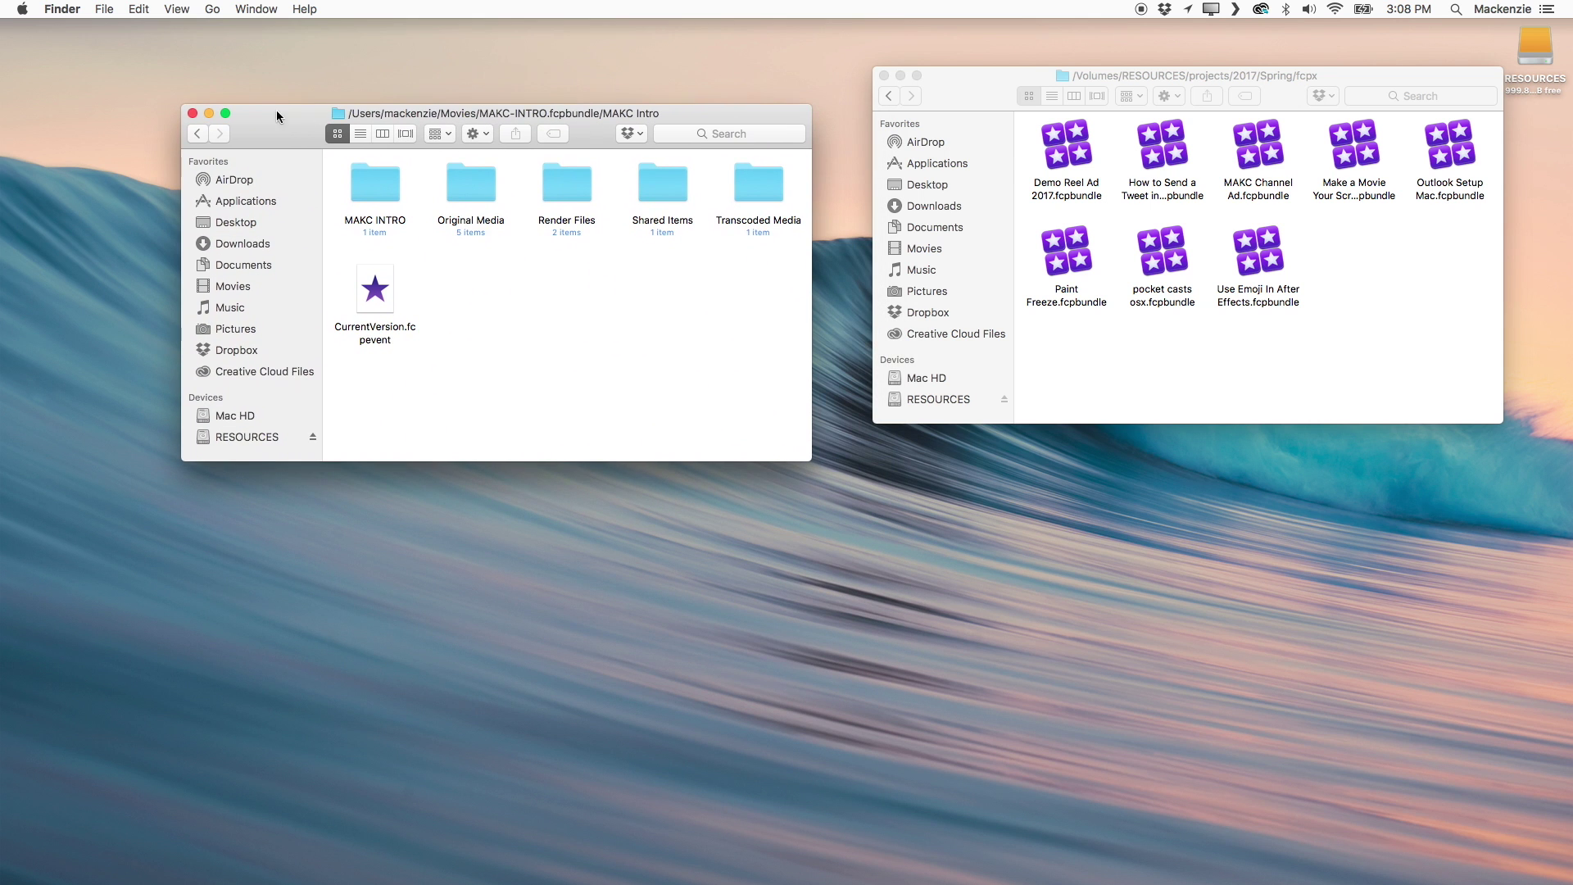
{"action": "left_click", "coordinate": [205, 132]}
{"action": "left_click", "coordinate": [205, 133]}
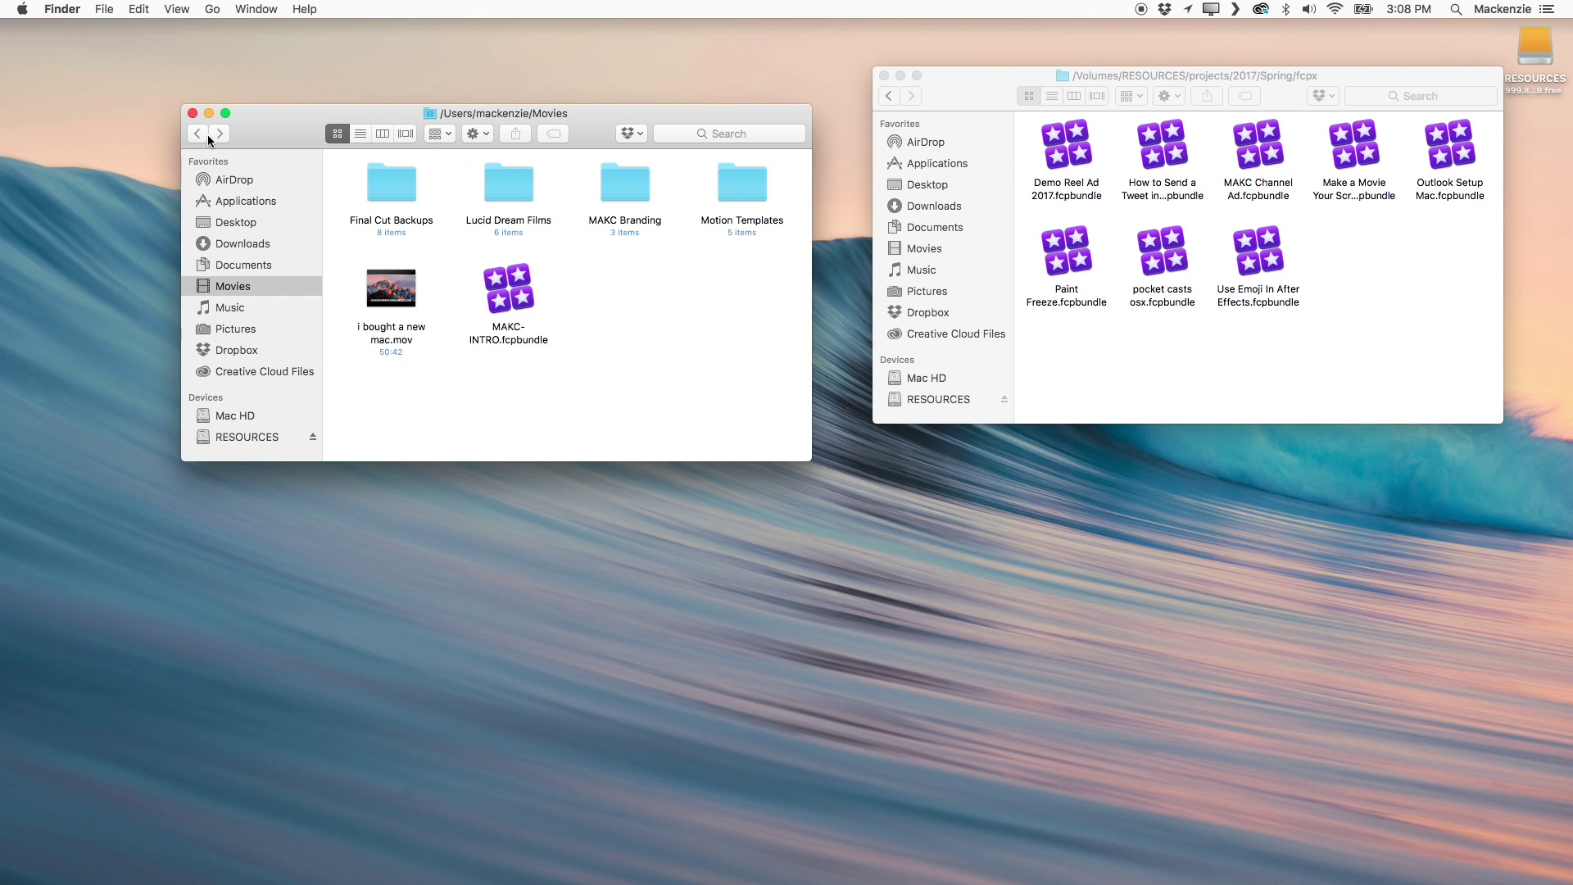
- Get Info on MAKC-INTRO.fcpbundle, showing 23.4 GB
{"action": "right_click", "coordinate": [509, 289]}
{"action": "left_click", "coordinate": [587, 411]}
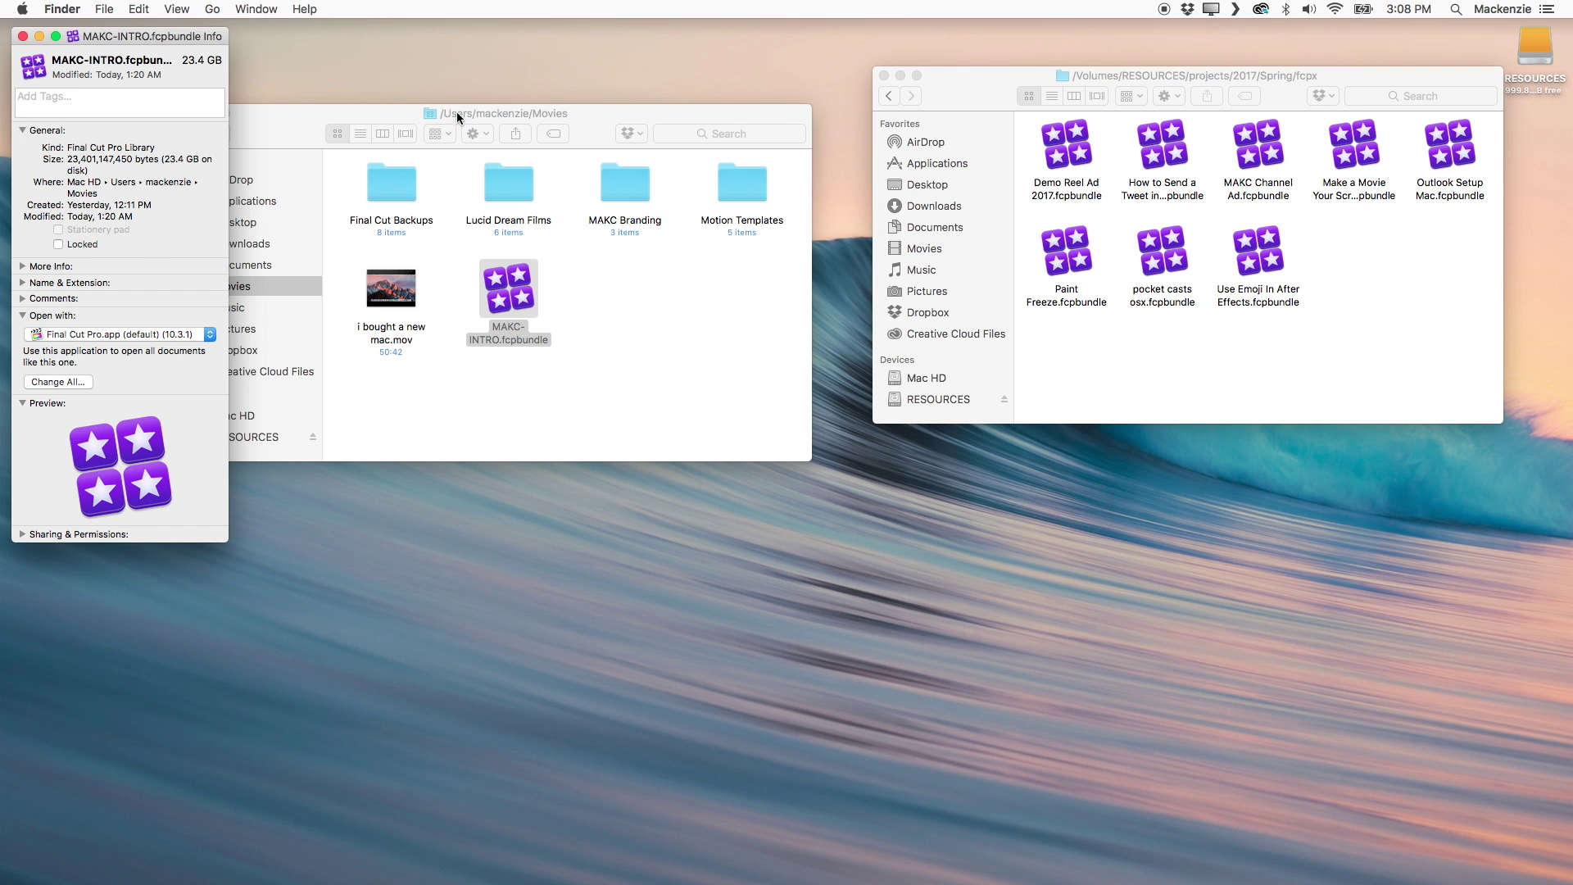
{"action": "left_click_drag", "start_coordinate": [455, 111], "coordinate": [603, 113]}
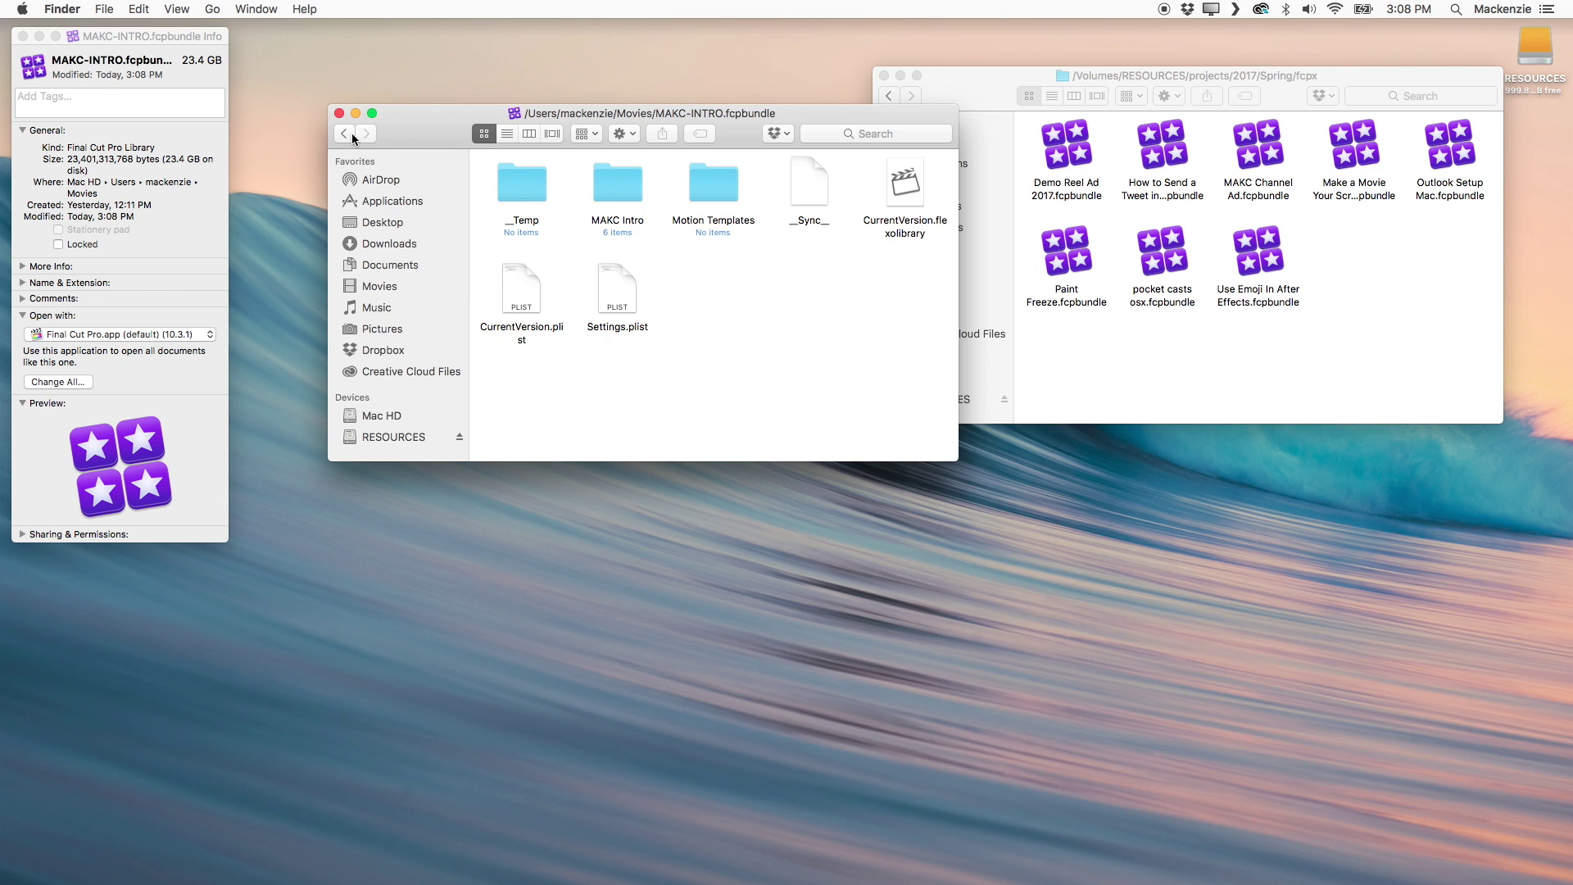
{"action": "left_click", "coordinate": [353, 140]}
- Open the MAKC Intro folder inside the library package and select its media folders
{"action": "right_click", "coordinate": [632, 267]}
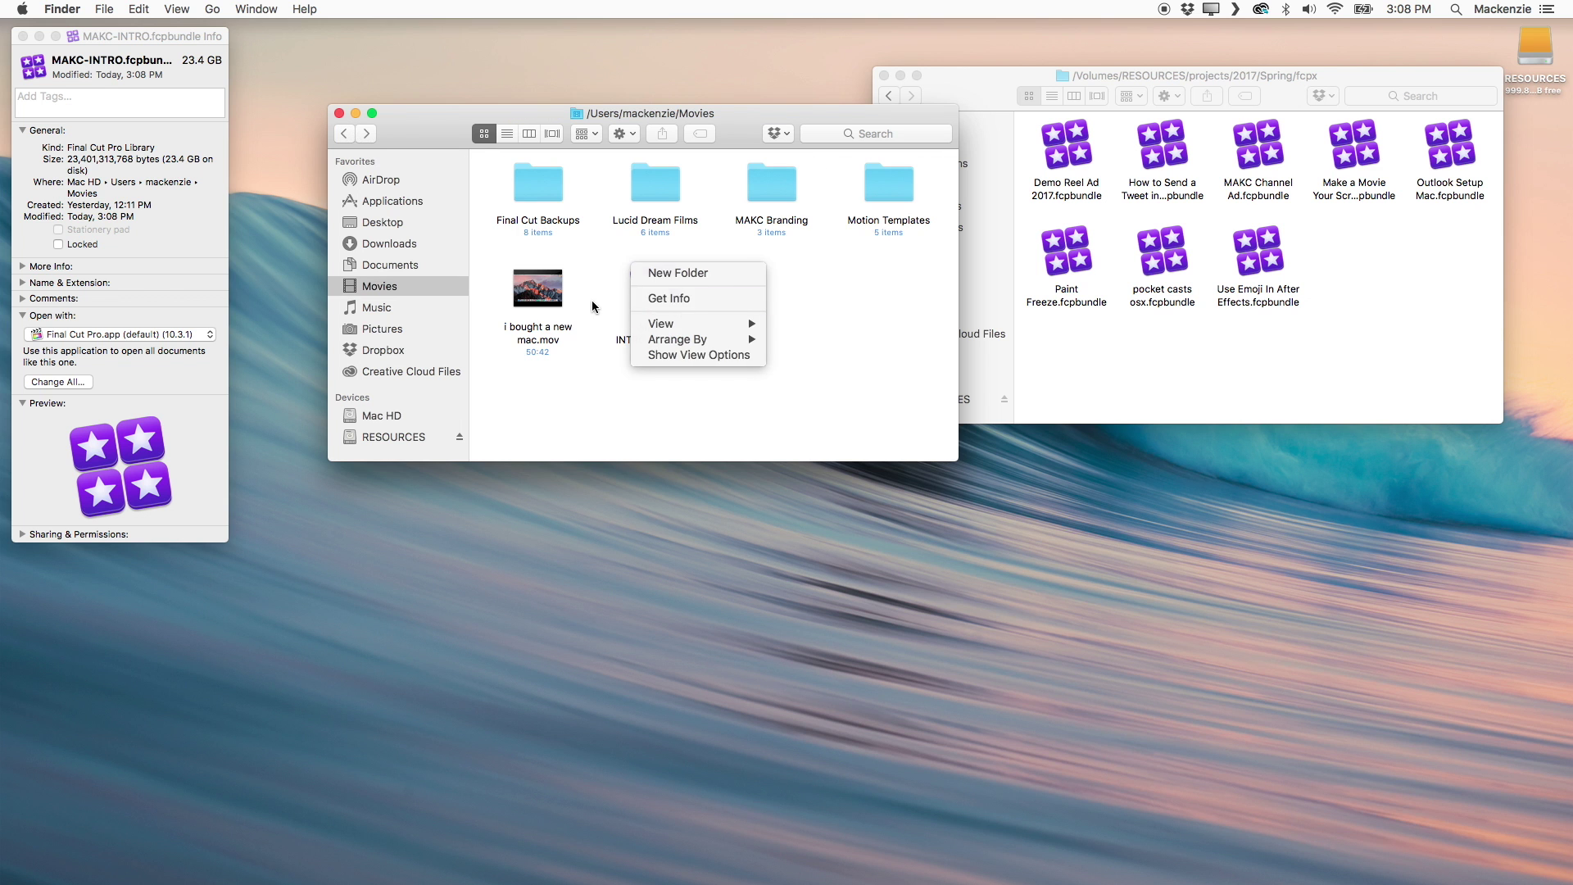
{"action": "left_click", "coordinate": [592, 307]}
{"action": "right_click", "coordinate": [661, 286]}
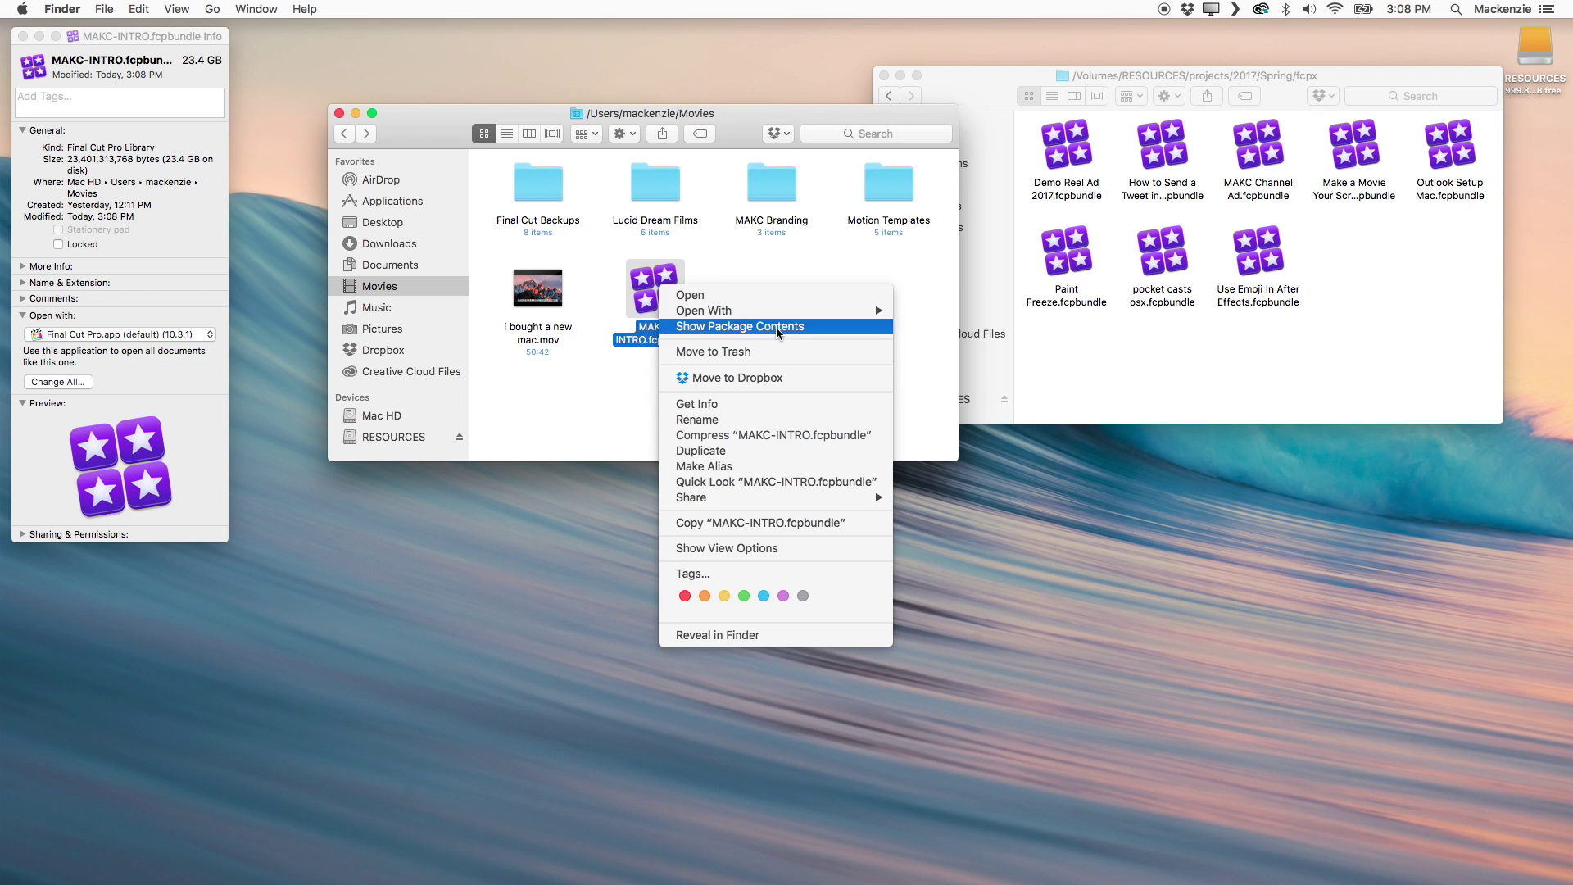
{"action": "left_click", "coordinate": [775, 327]}
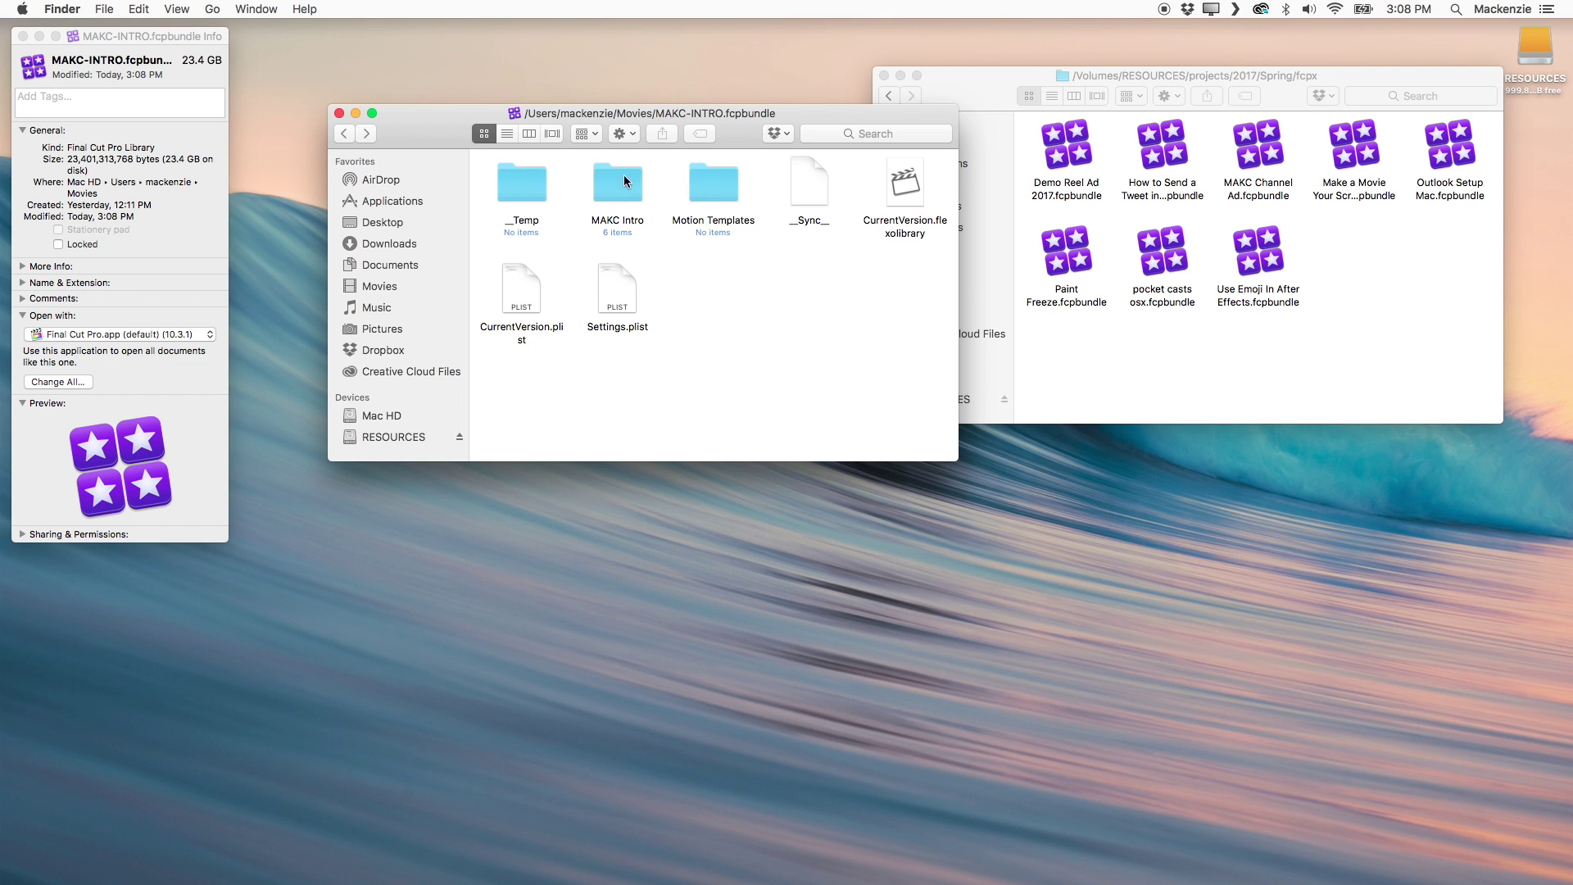
{"action": "double_click", "coordinate": [622, 185]}
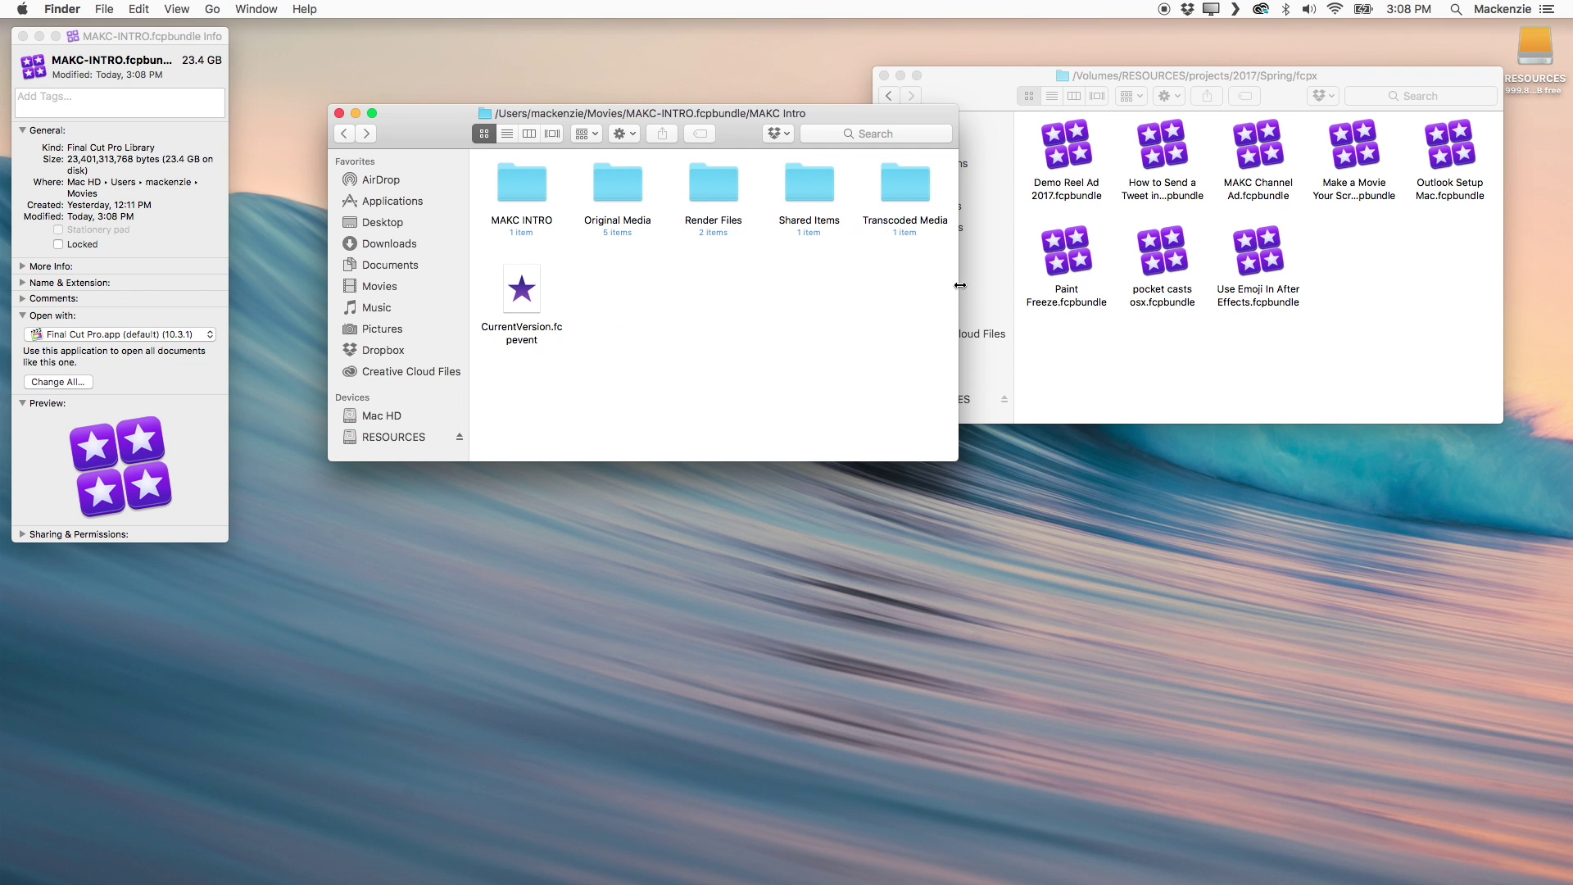
{"action": "left_click_drag", "start_coordinate": [937, 256], "coordinate": [615, 194]}
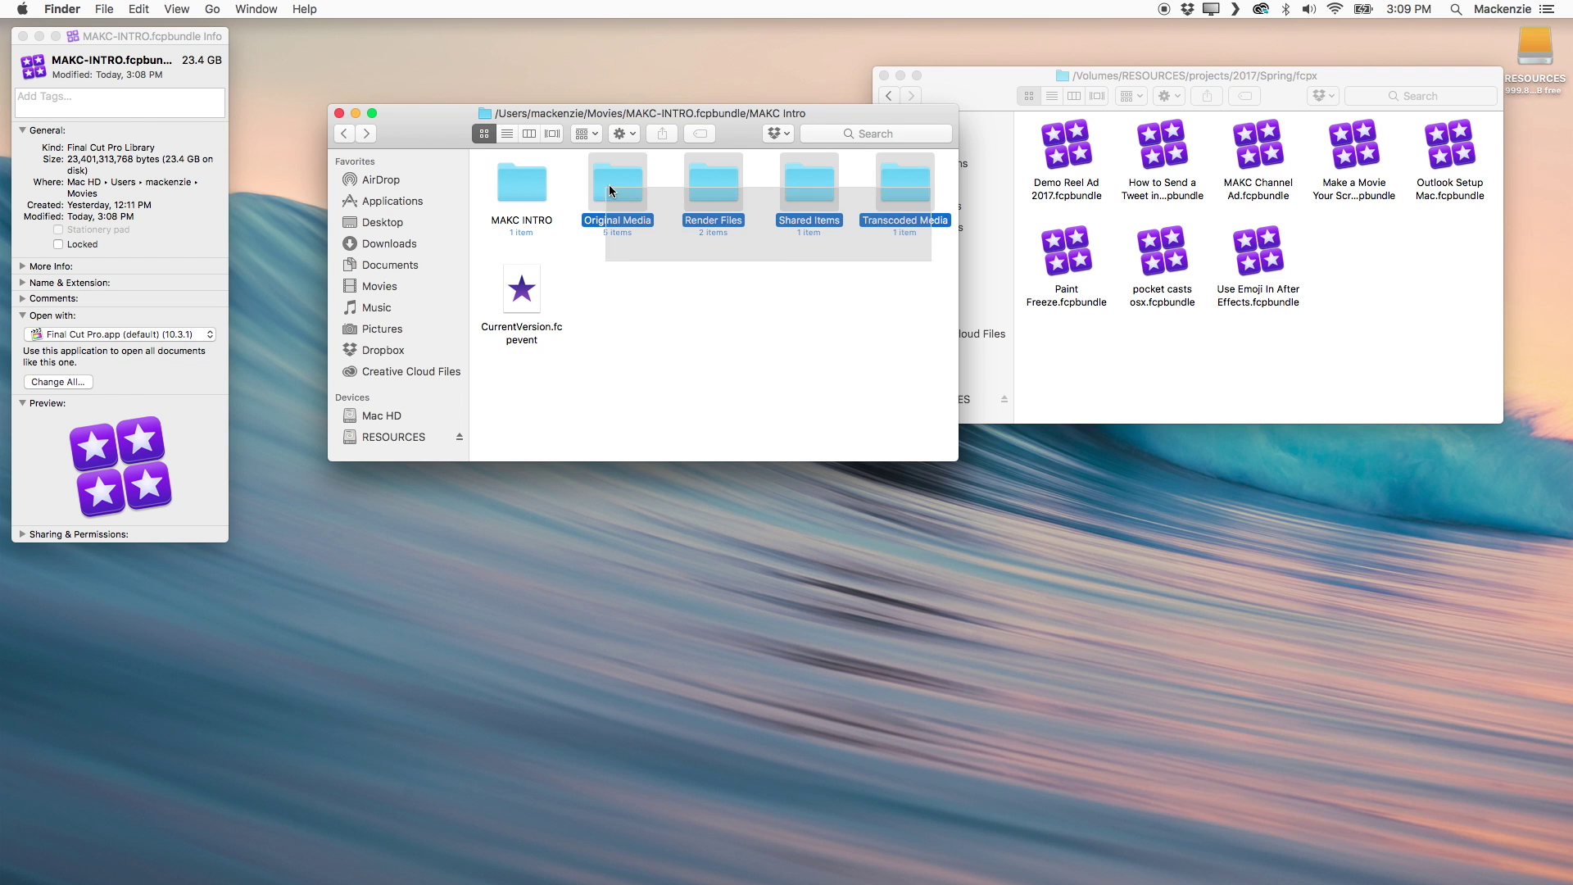
- Get Info on the four media folders and note Shared Items is only 813 bytes
{"action": "right_click", "coordinate": [617, 182]}
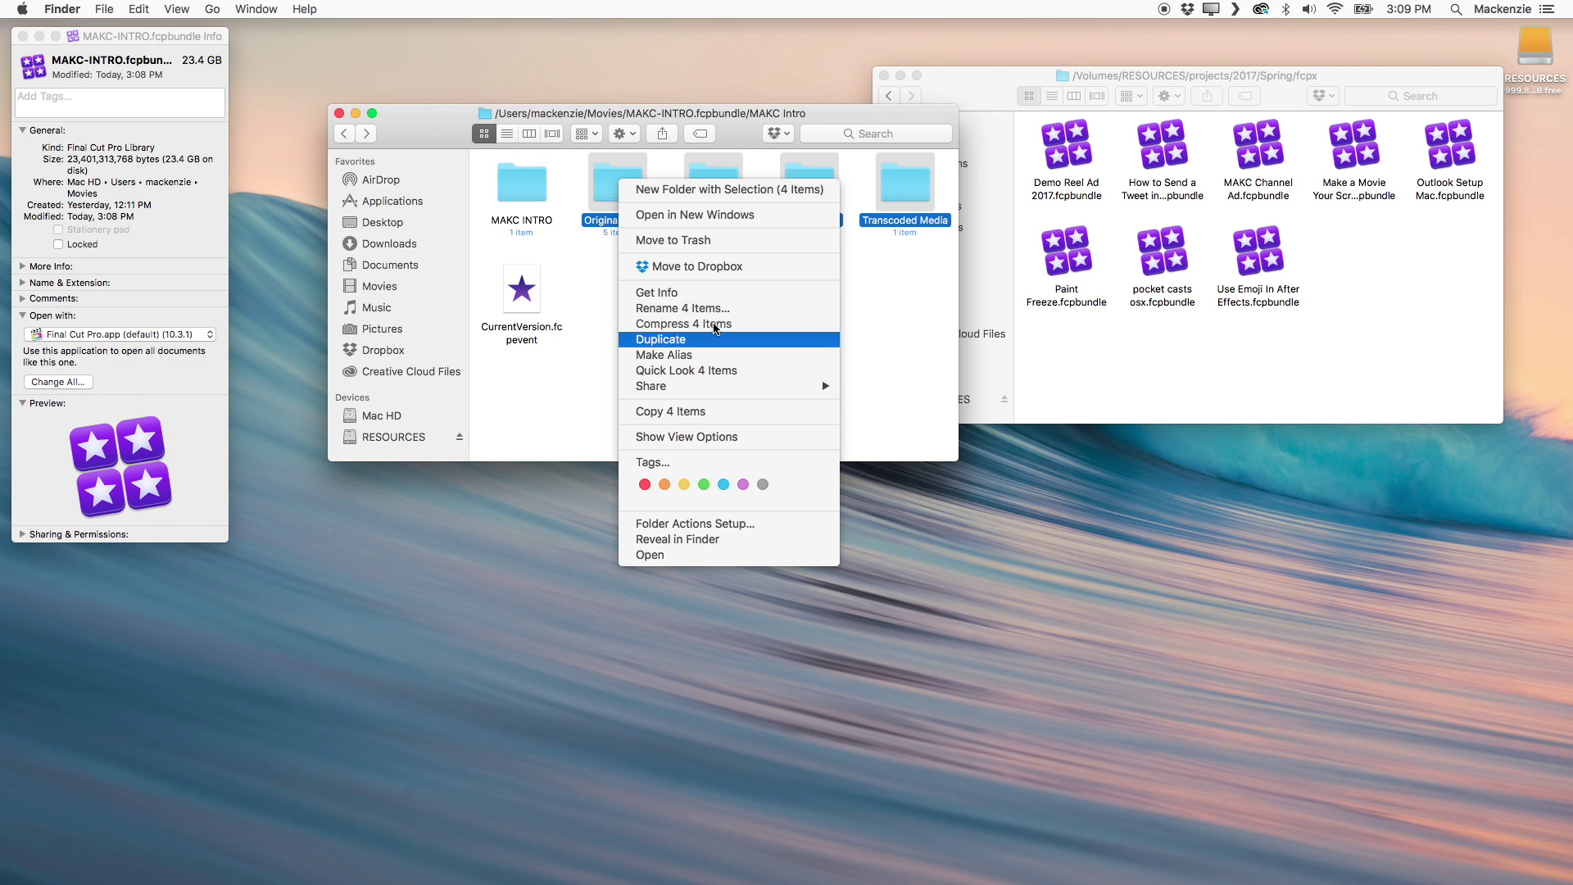
{"action": "key", "text": "Escape"}
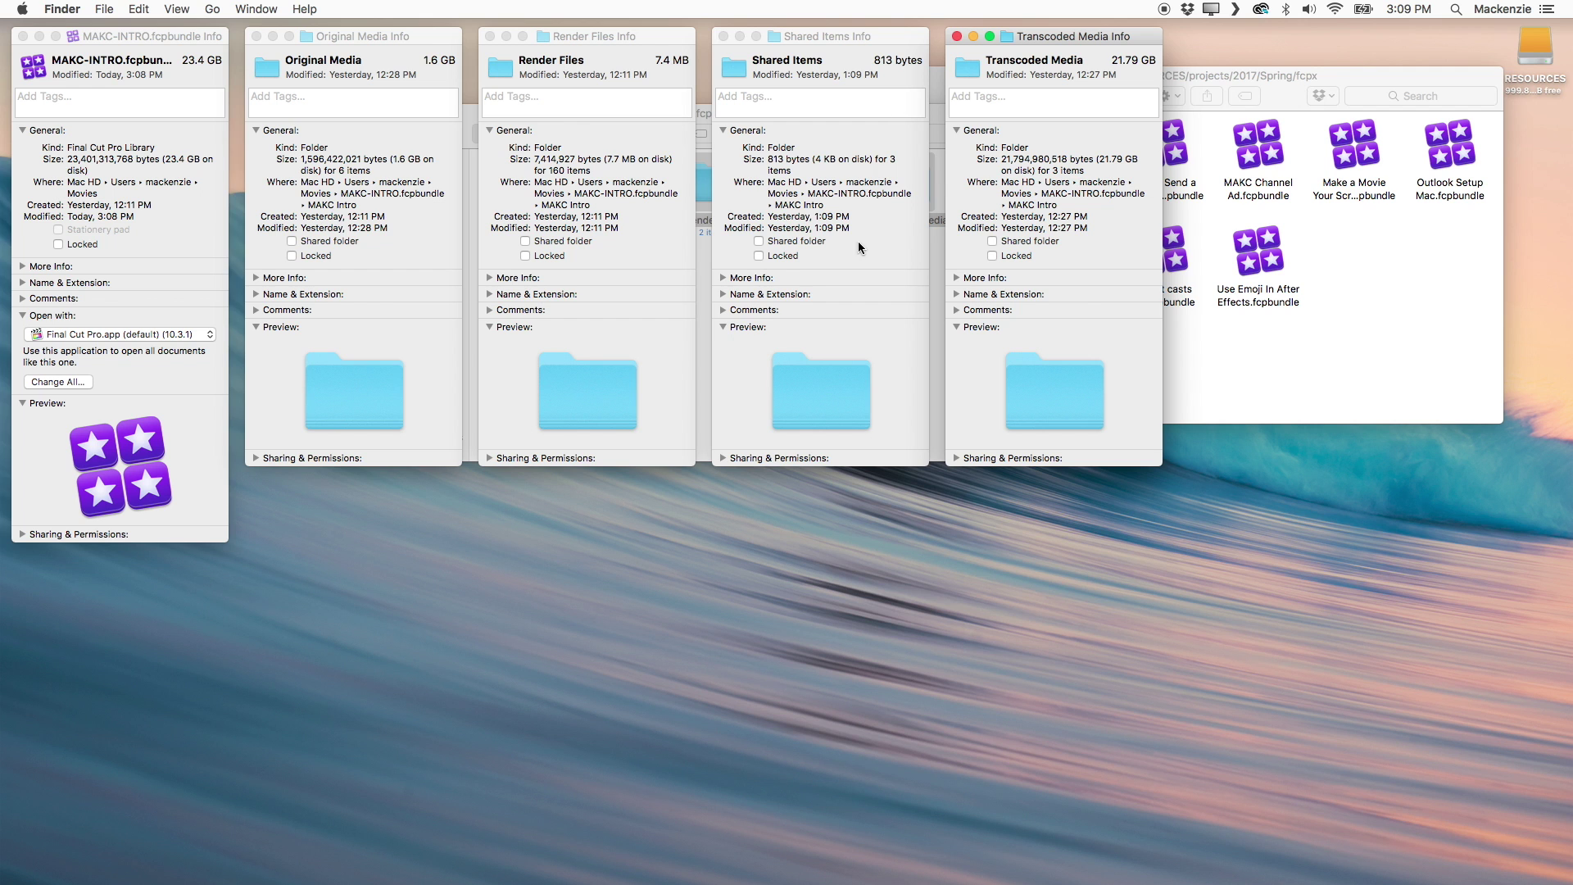
{"action": "left_click", "coordinate": [936, 272]}
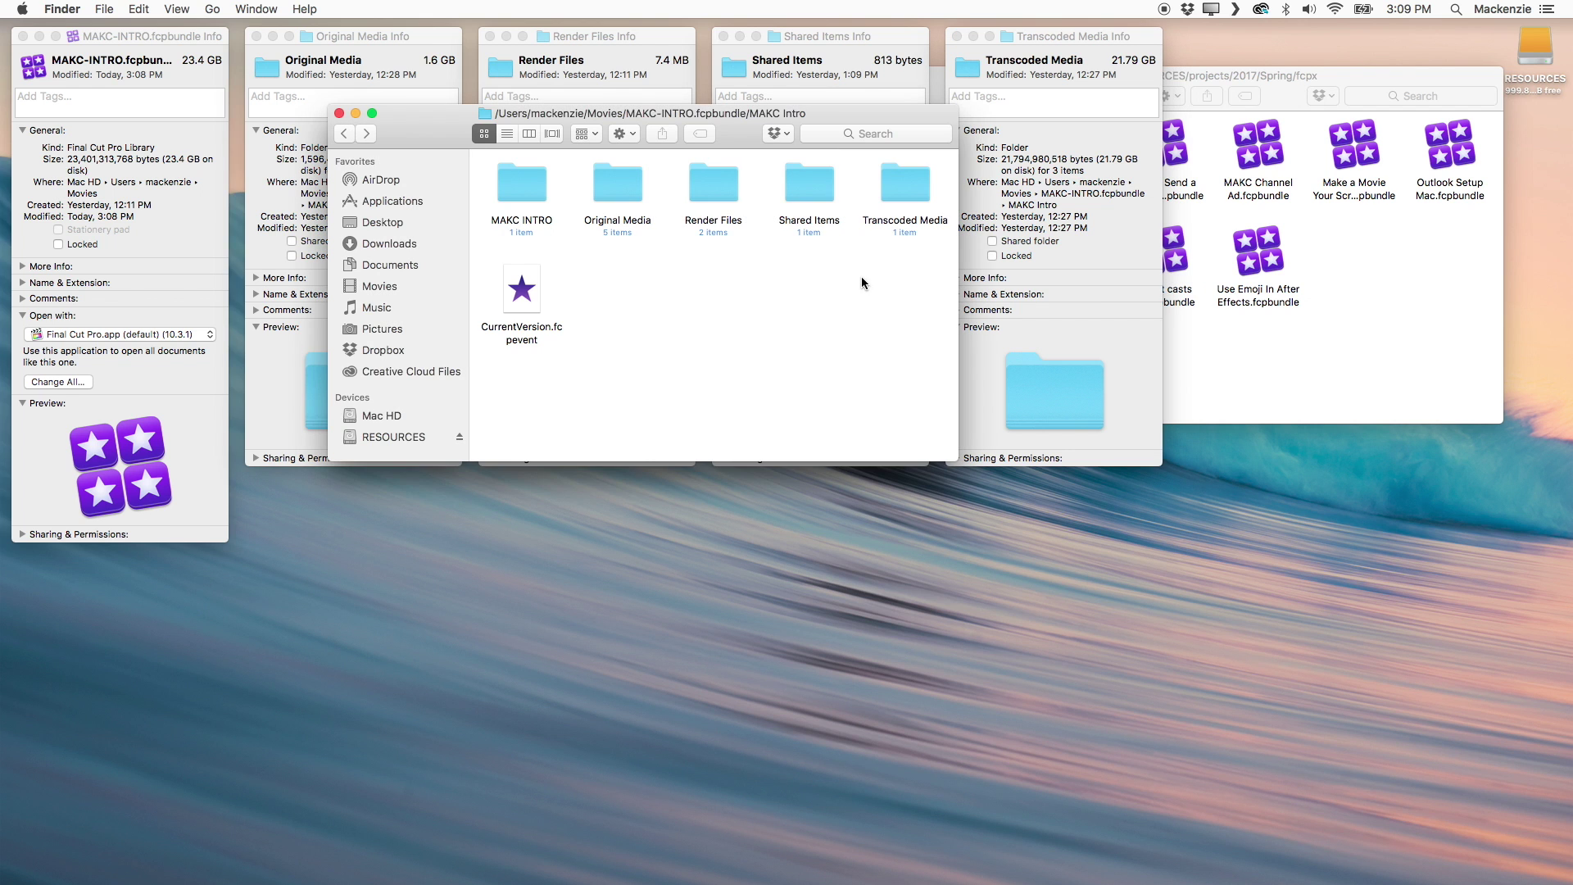
{"action": "double_click", "coordinate": [812, 184]}
{"action": "left_click", "coordinate": [350, 137]}
{"action": "left_click", "coordinate": [833, 73]}
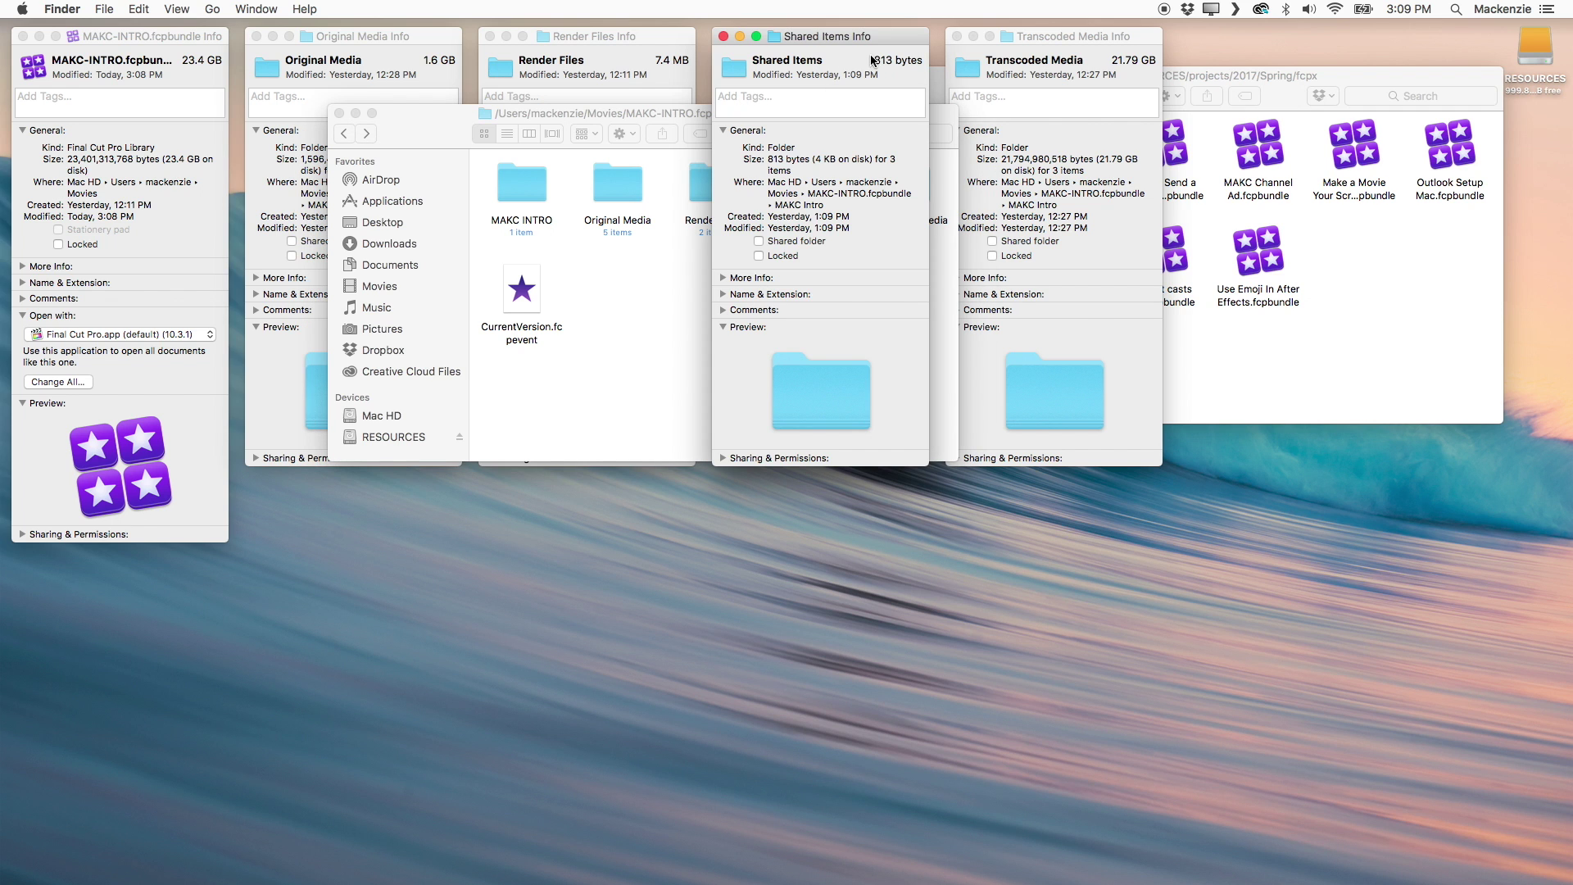
{"action": "left_click_drag", "start_coordinate": [872, 60], "coordinate": [917, 60]}
{"action": "left_click", "coordinate": [723, 36]}
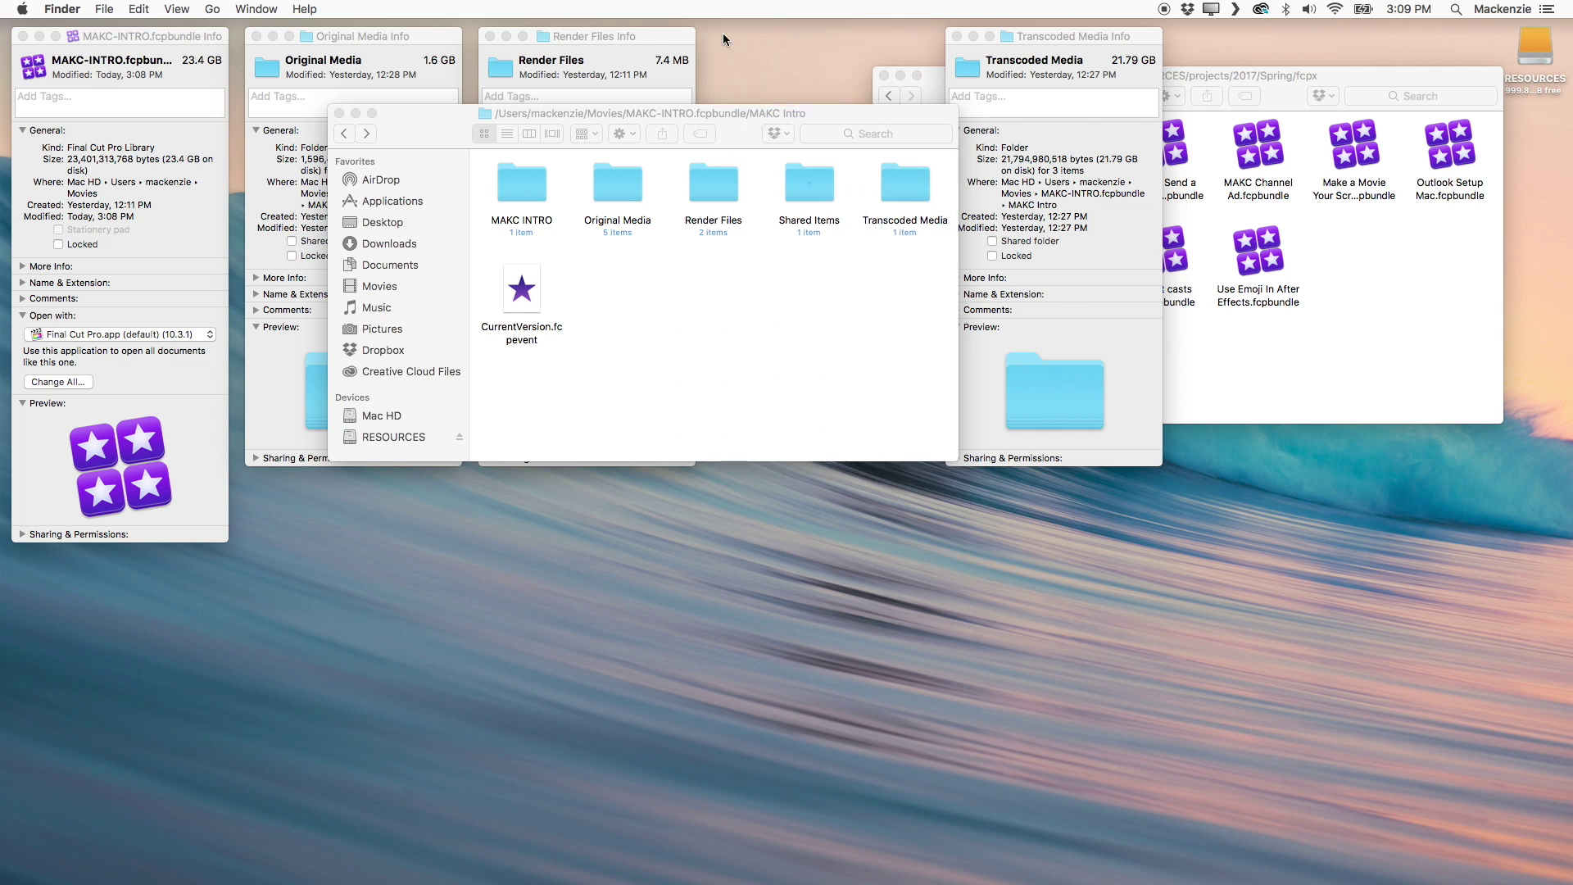
- Inspect the Render Files folder's Peaks Data and Thumbnail Media, then move Render Files to the Trash
{"action": "left_click_drag", "start_coordinate": [754, 114], "coordinate": [803, 296]}
{"action": "left_click", "coordinate": [568, 126]}
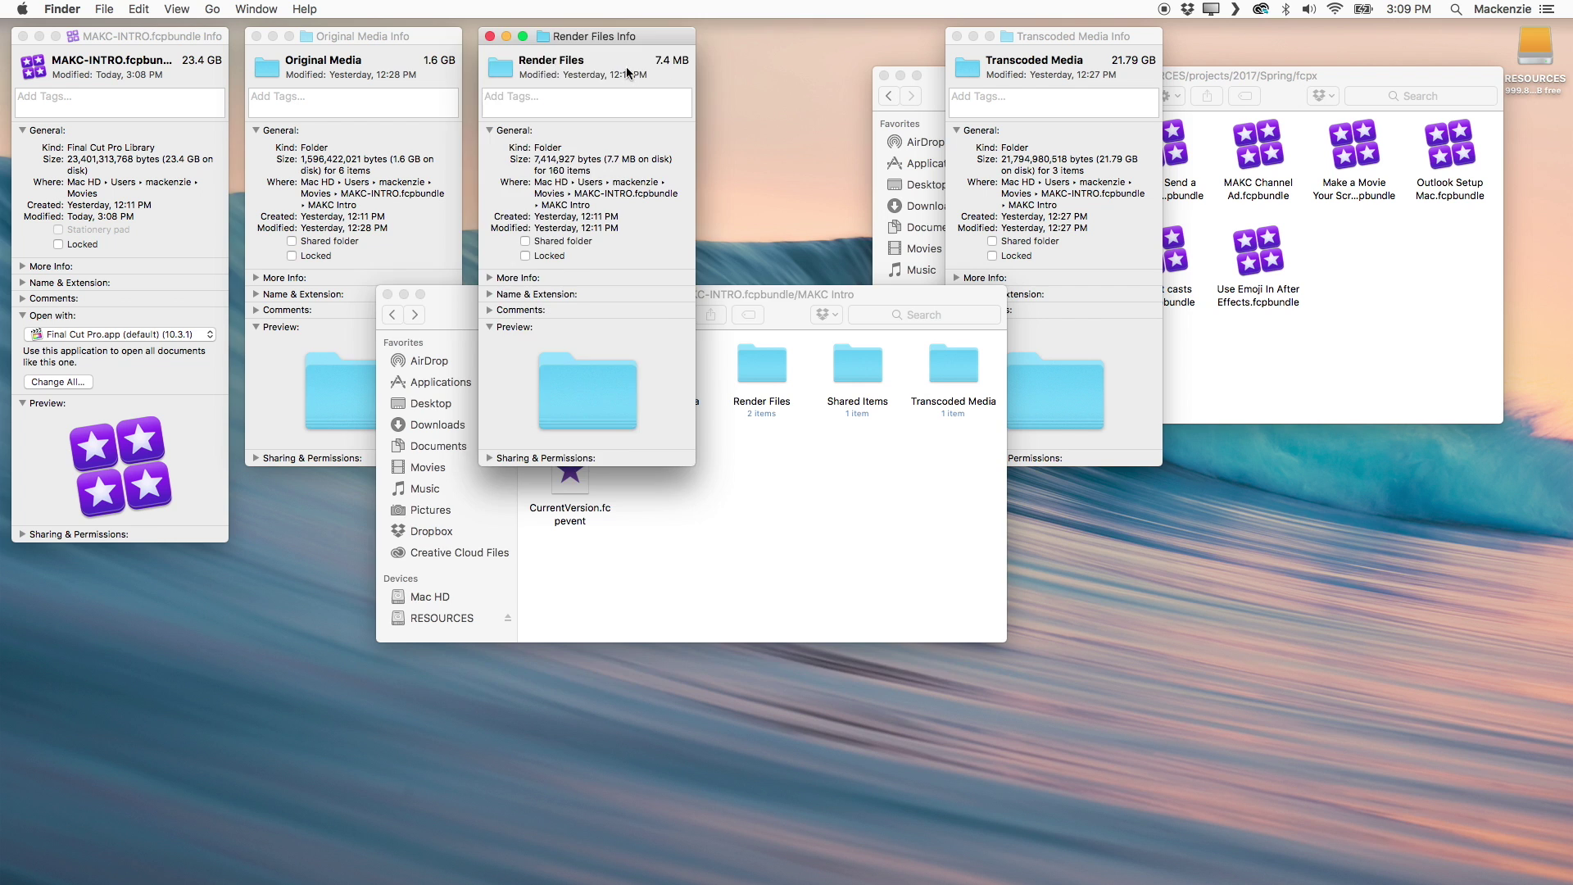
{"action": "key", "text": "super+w"}
{"action": "double_click", "coordinate": [765, 365]}
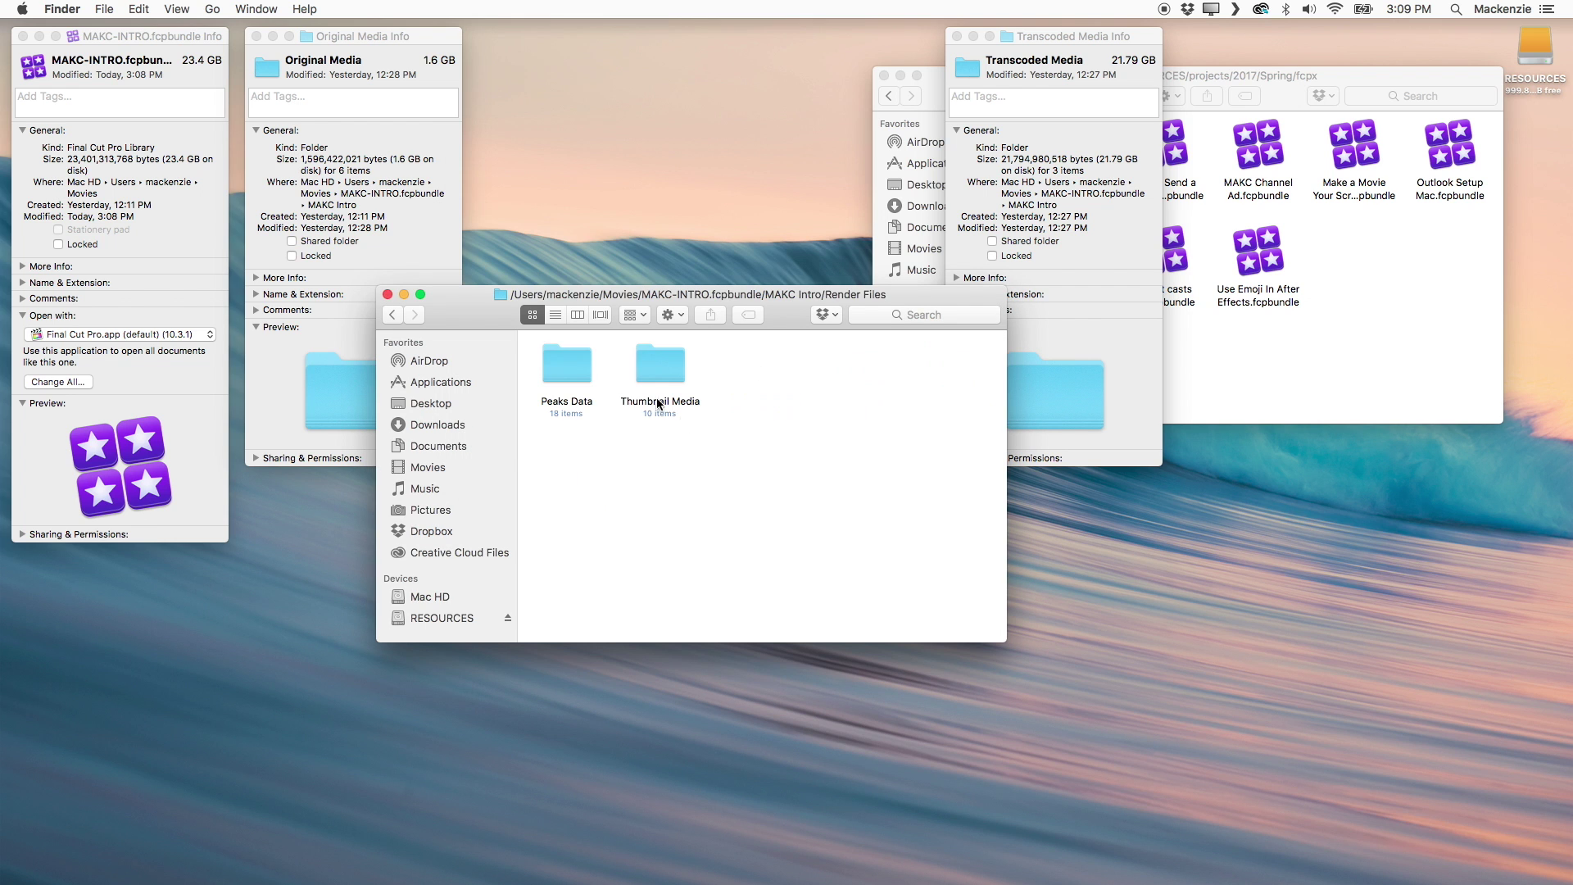
{"action": "left_click_drag", "start_coordinate": [760, 459], "coordinate": [503, 296]}
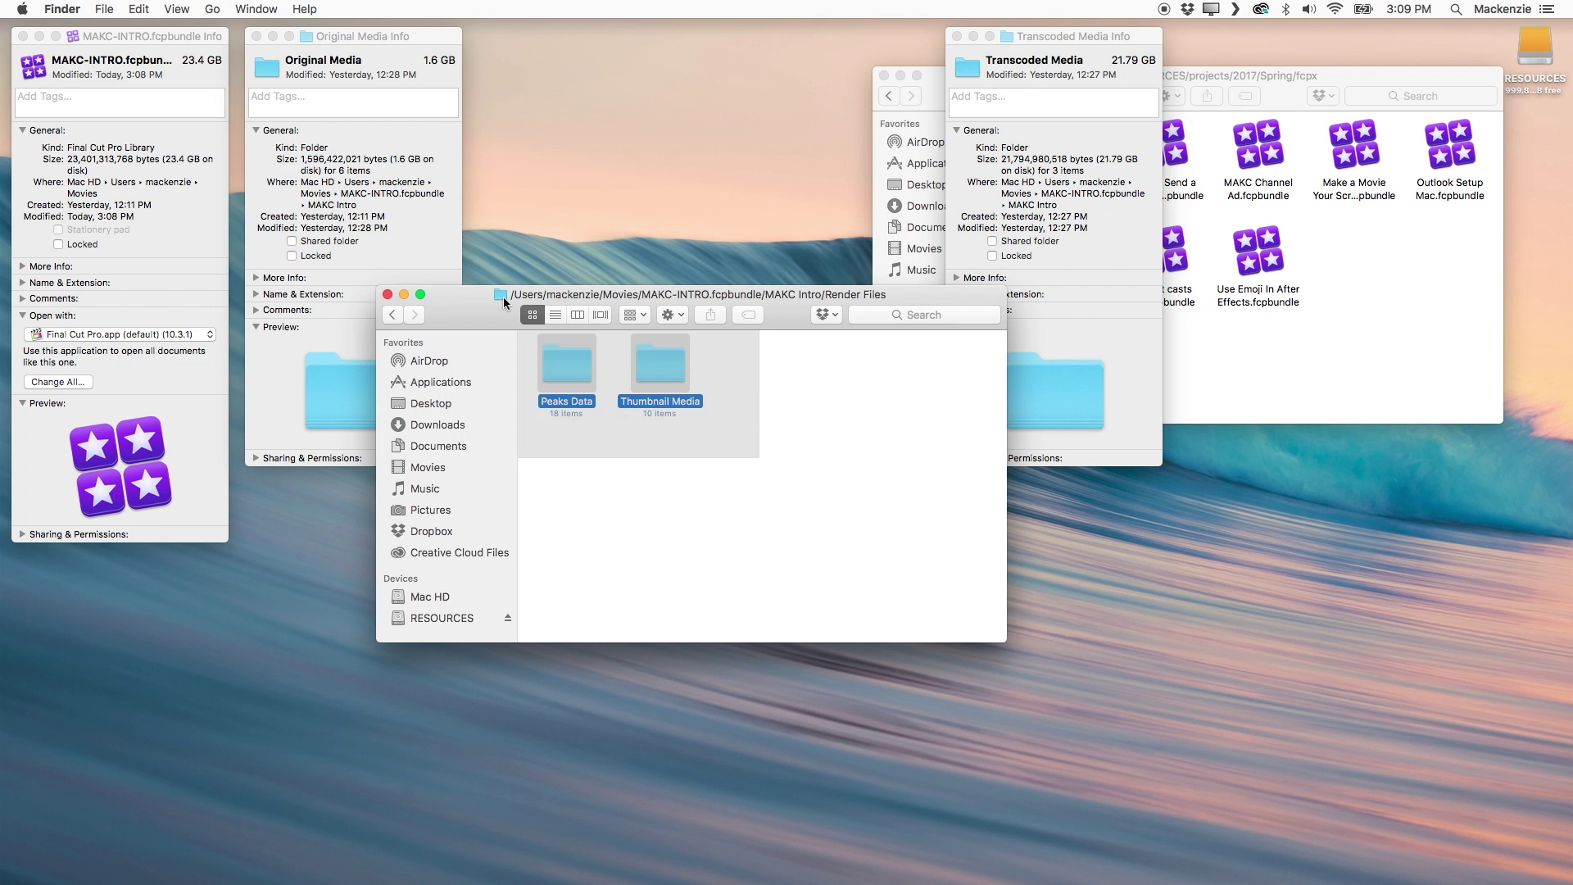
{"action": "double_click", "coordinate": [661, 361]}
{"action": "key", "text": "super+Up"}
{"action": "key", "text": "super+Up"}
{"action": "left_click_drag", "start_coordinate": [765, 366], "coordinate": [23, 648]}
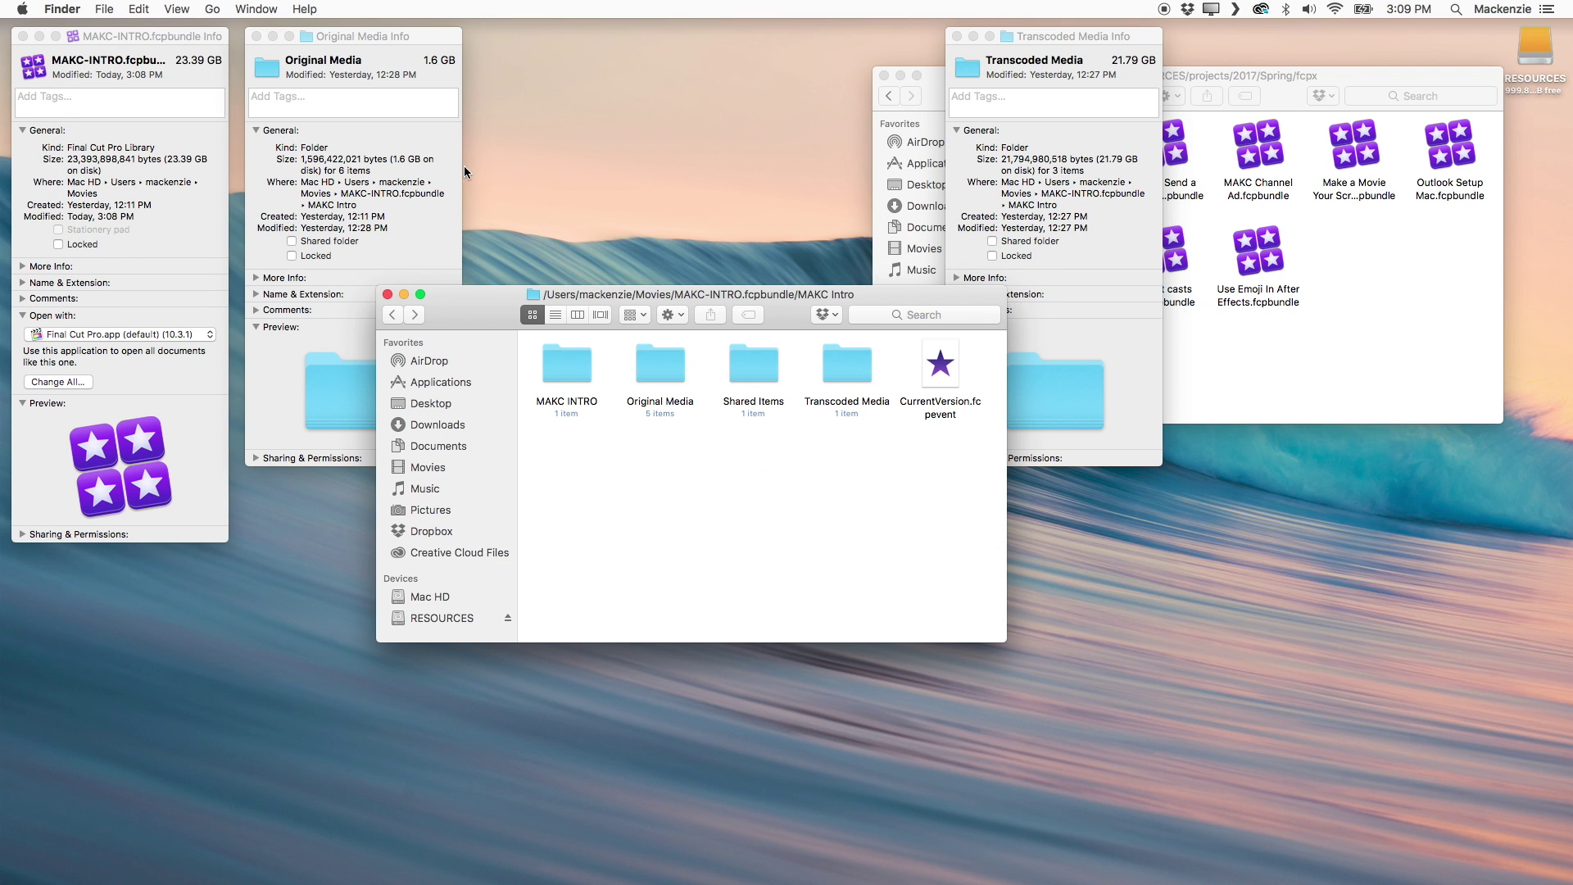
- Confirm Original Media is 1.6 GB and review its files
{"action": "left_click", "coordinate": [318, 83]}
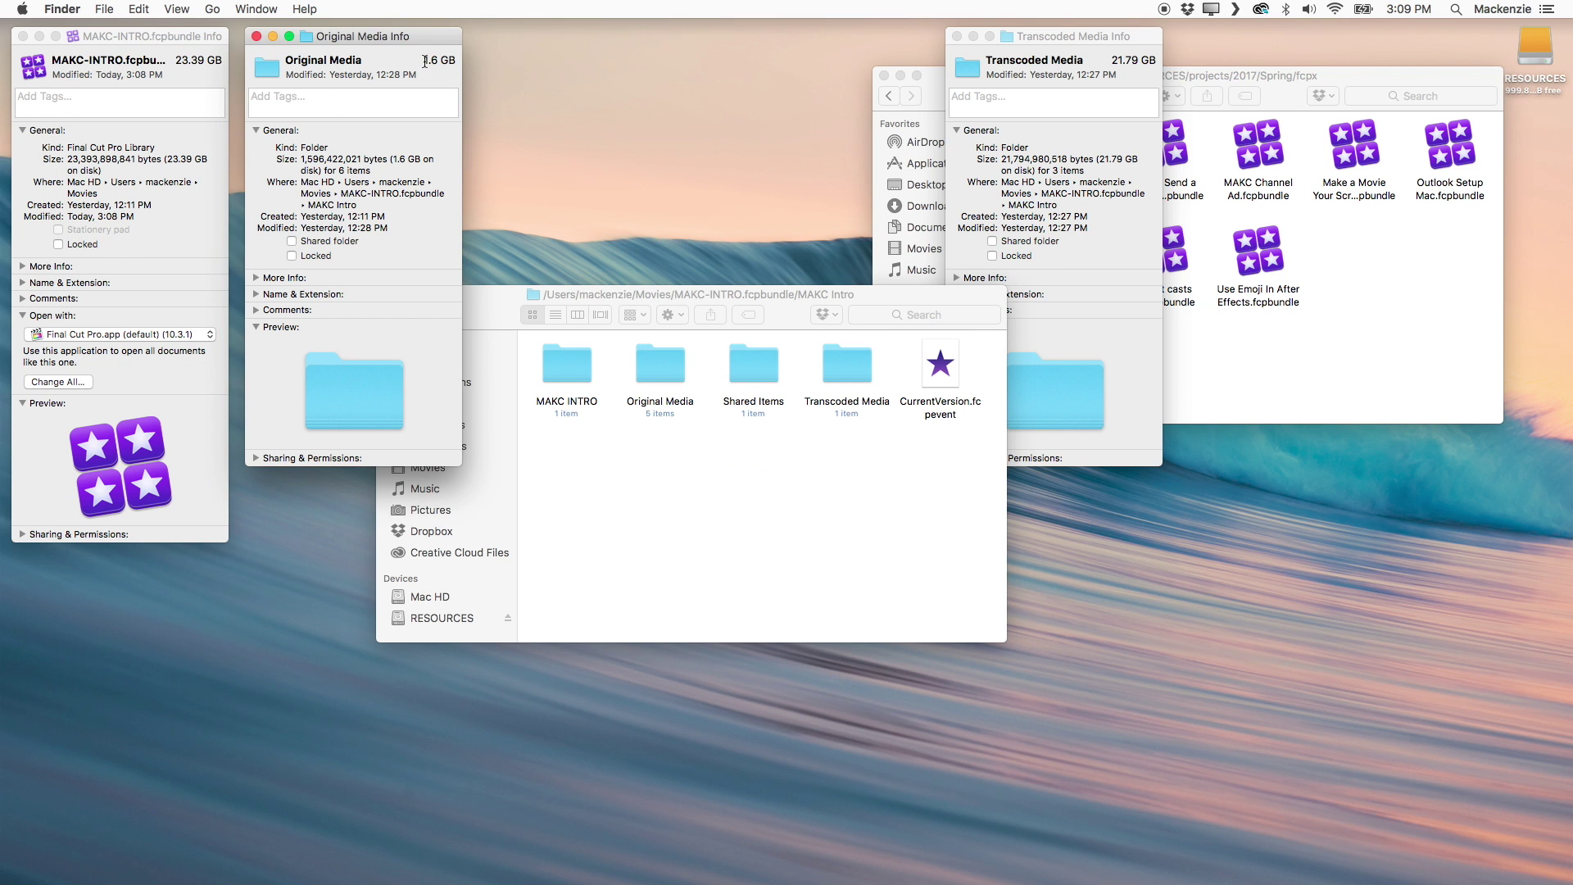
{"action": "left_click_drag", "start_coordinate": [423, 61], "coordinate": [457, 60]}
{"action": "left_click", "coordinate": [259, 36]}
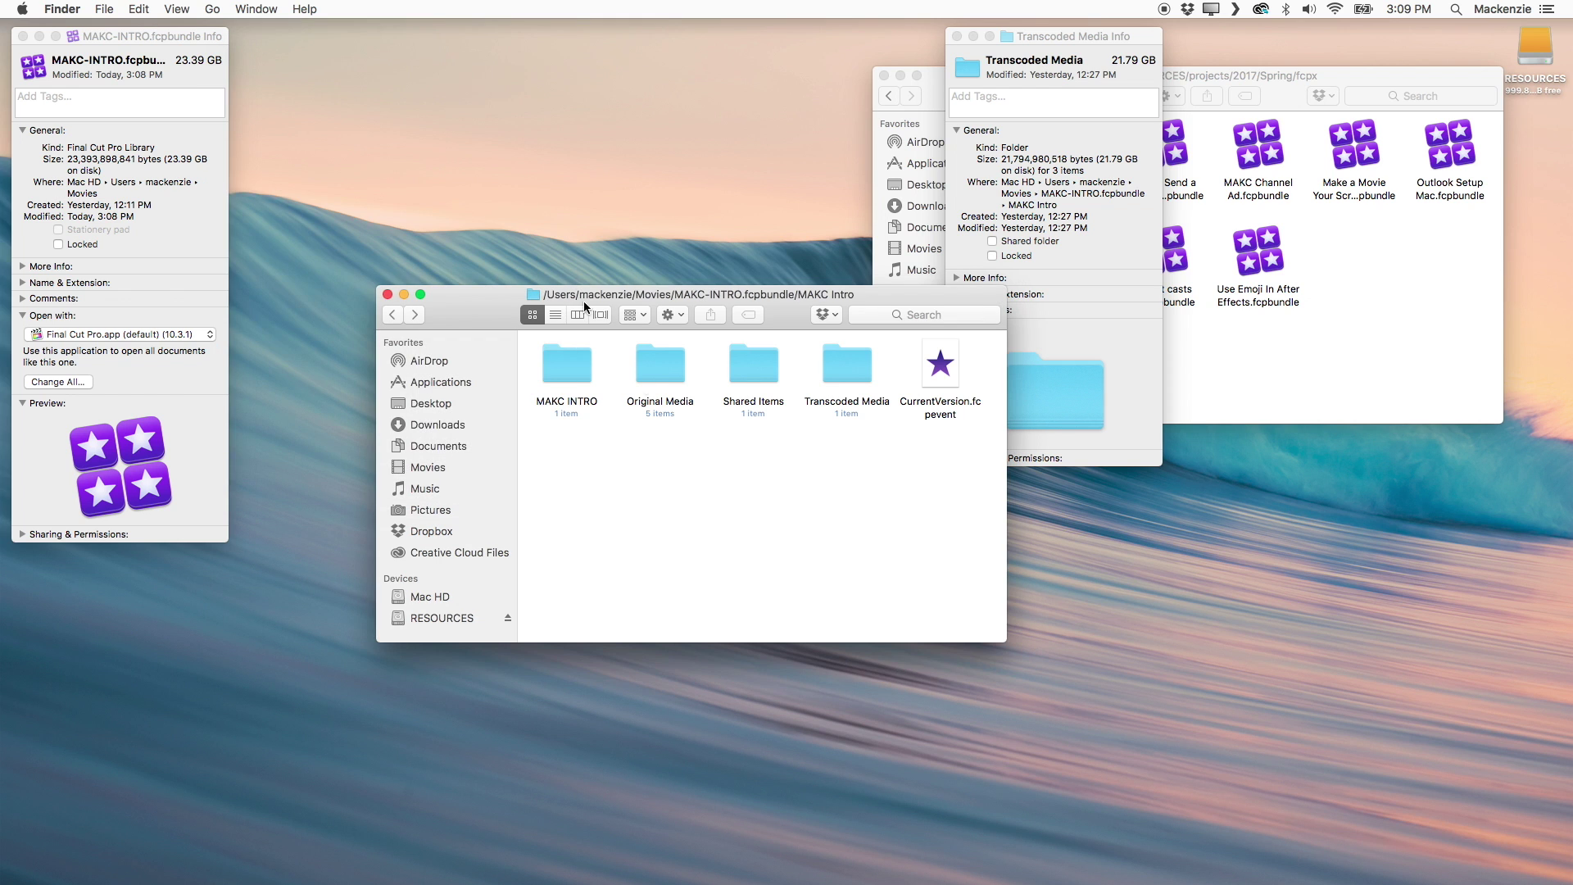
{"action": "double_click", "coordinate": [665, 361]}
{"action": "left_click_drag", "start_coordinate": [951, 503], "coordinate": [564, 354]}
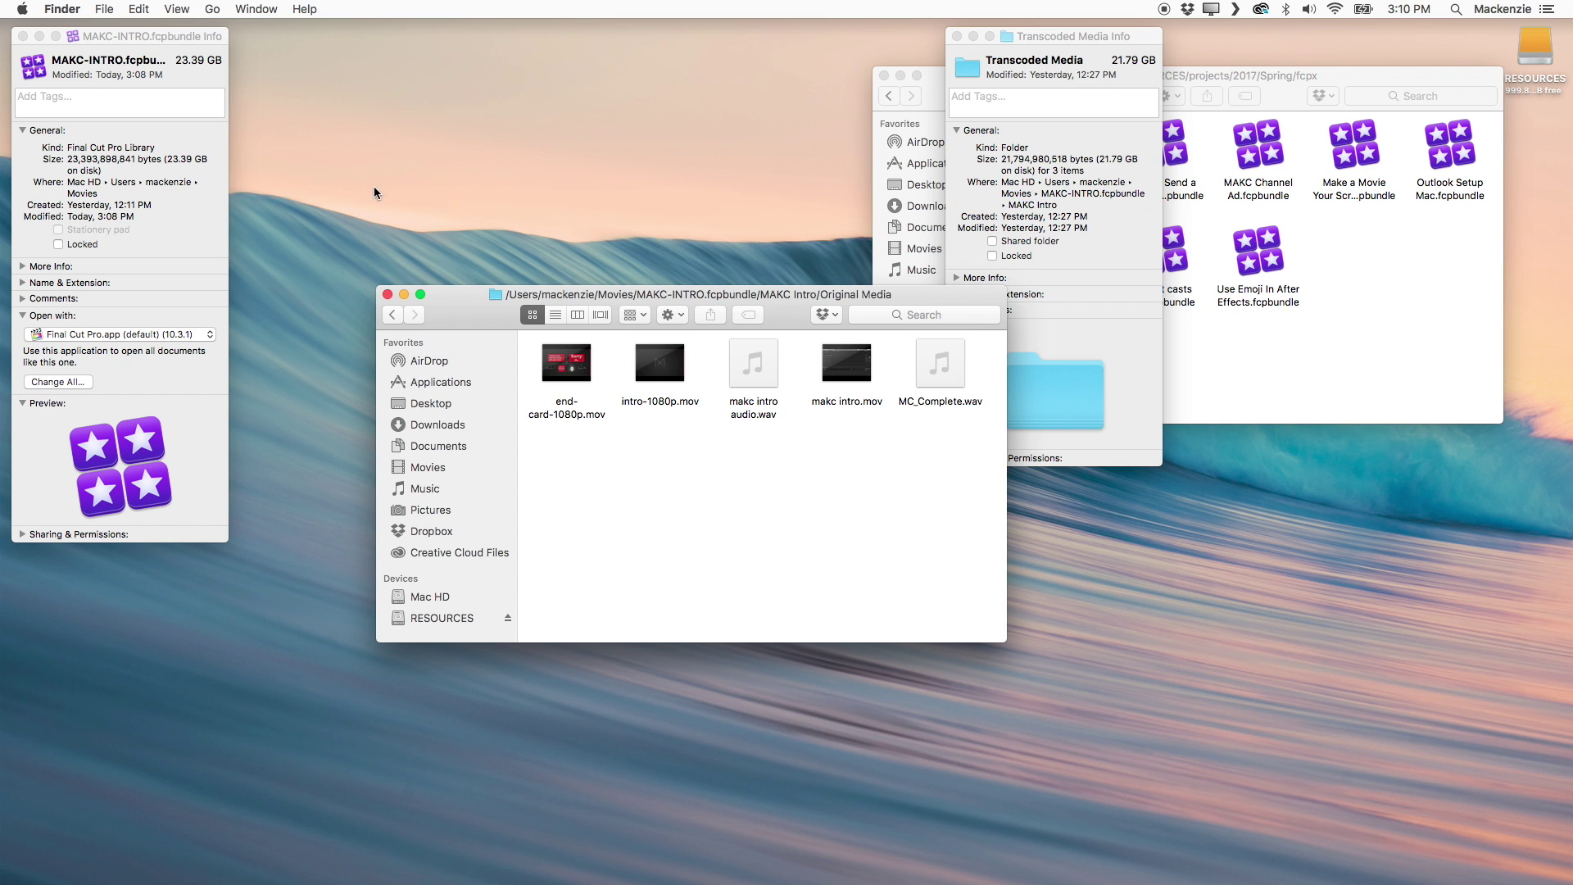
{"action": "left_click", "coordinate": [393, 315]}
- Review Transcoded Media's High Quality Media, confirm the library reads 1.6 GB, and return to Movies
{"action": "left_click_drag", "start_coordinate": [756, 292], "coordinate": [556, 71]}
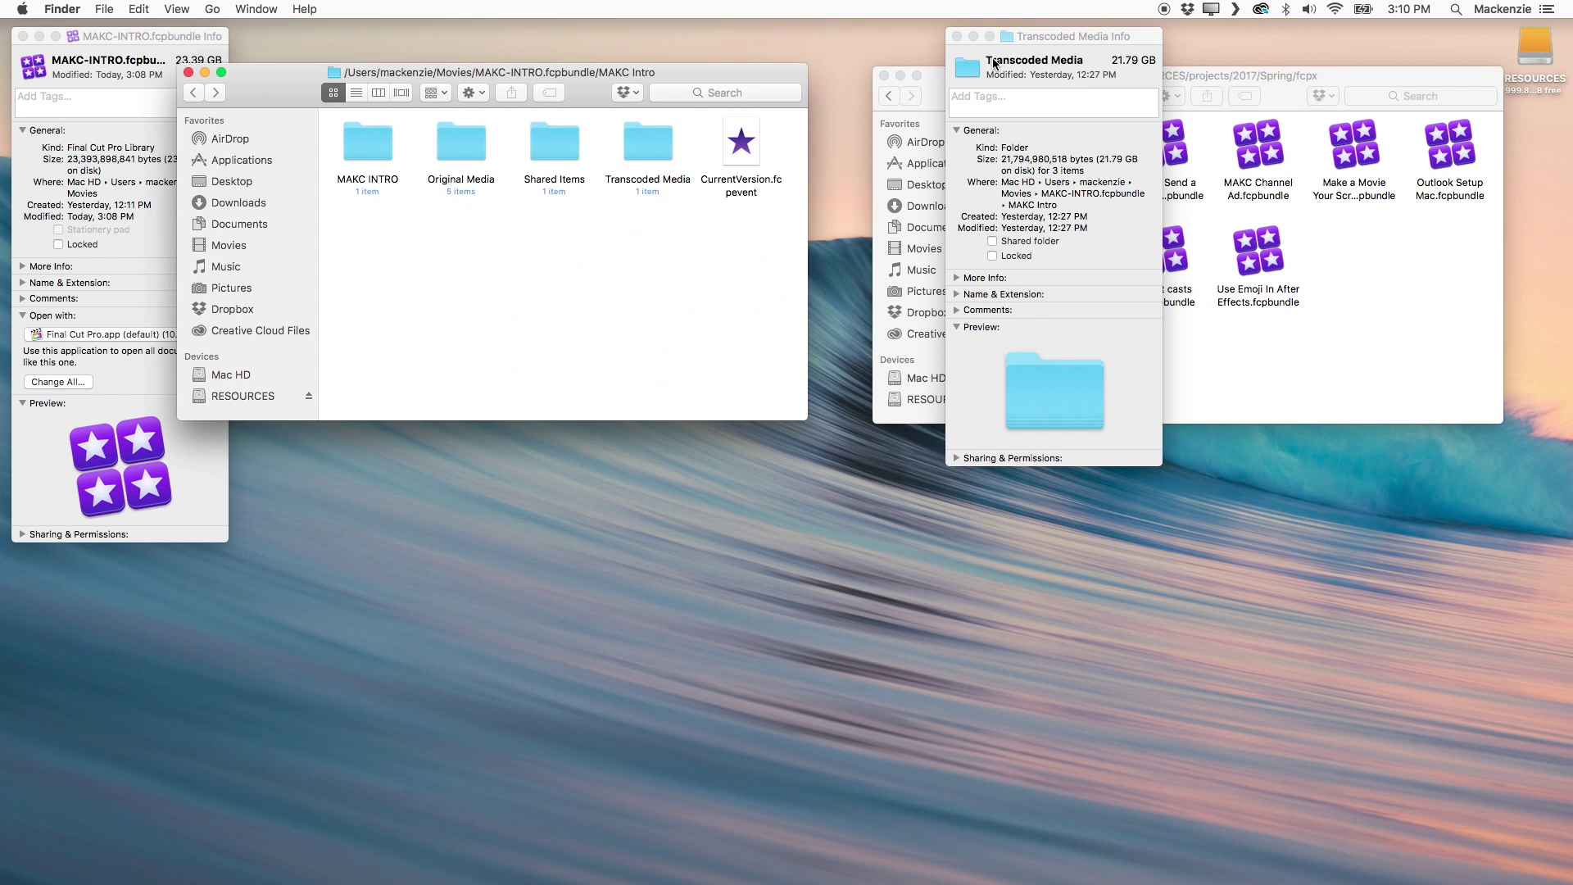
{"action": "left_click_drag", "start_coordinate": [1058, 60], "coordinate": [902, 336]}
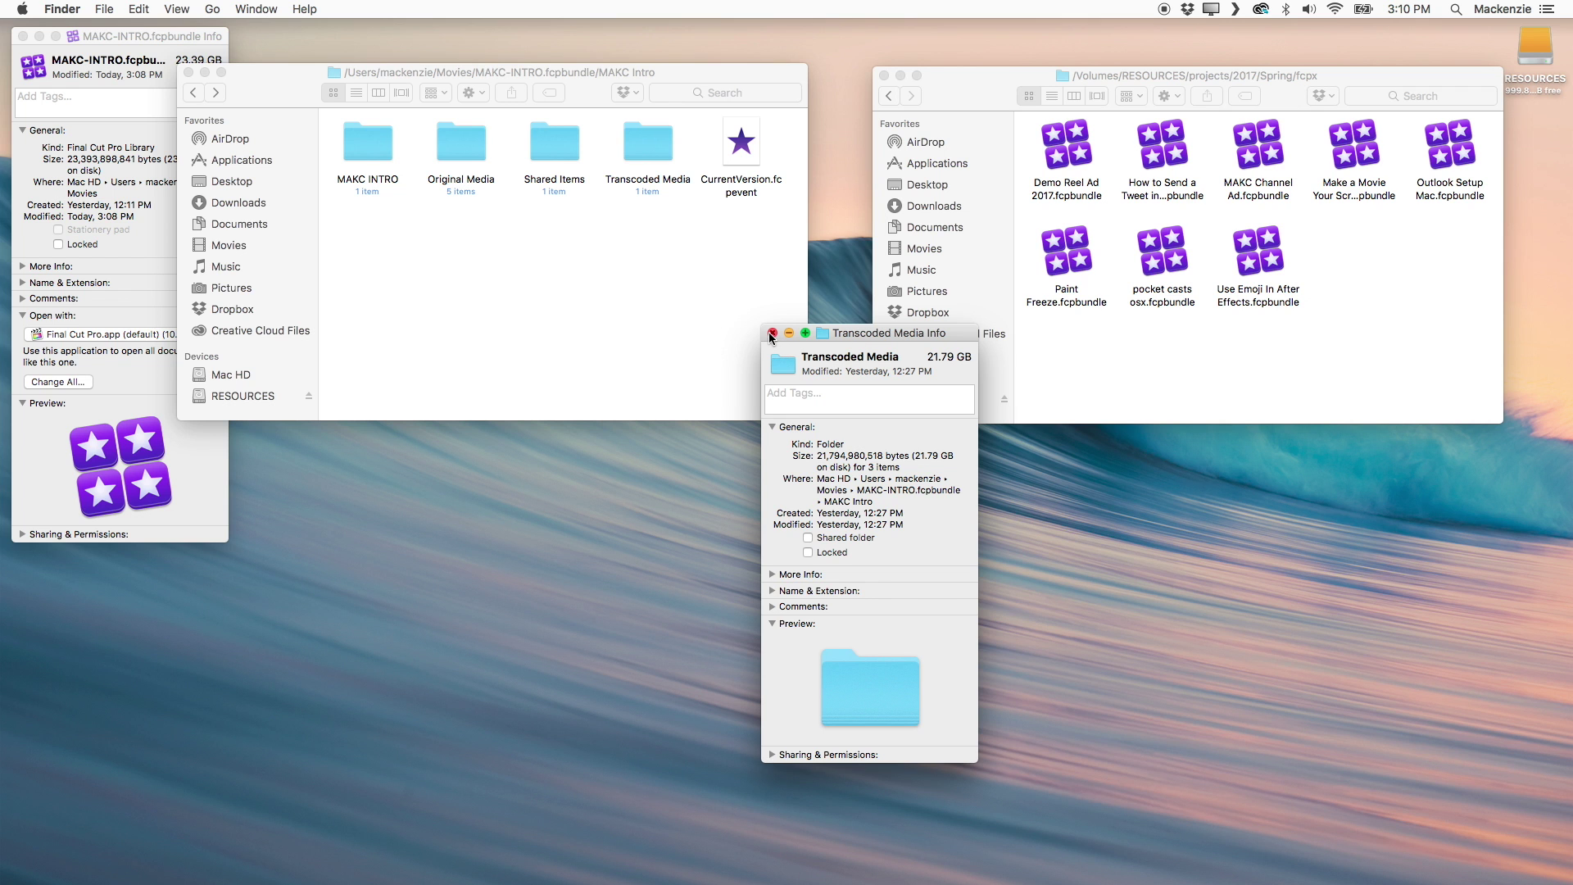
{"action": "left_click_drag", "start_coordinate": [866, 336], "coordinate": [1122, 230]}
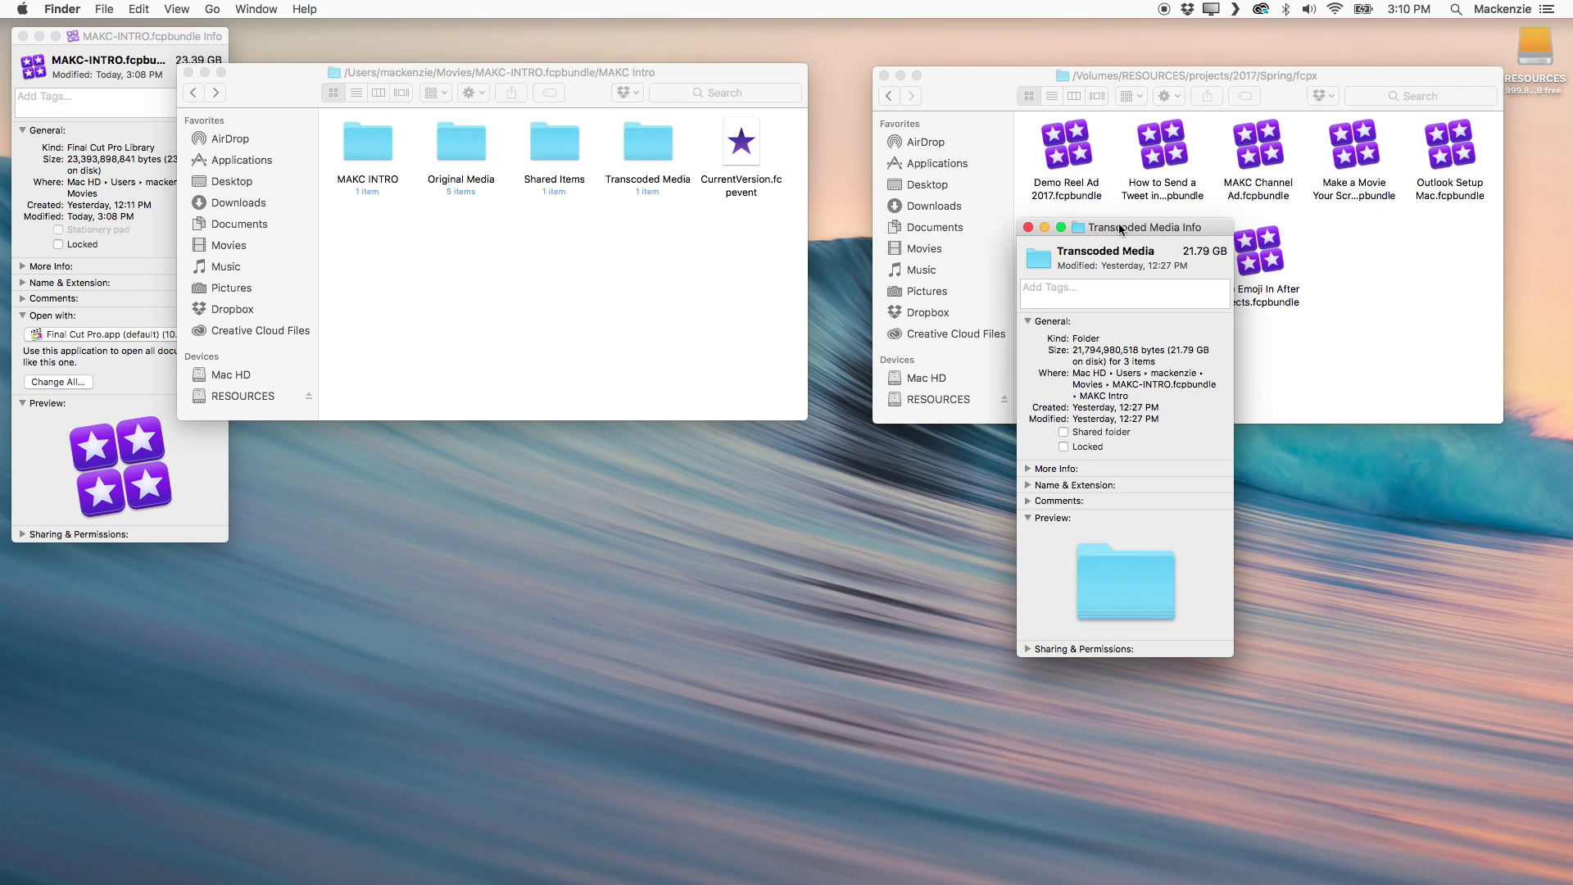
{"action": "double_click", "coordinate": [637, 166]}
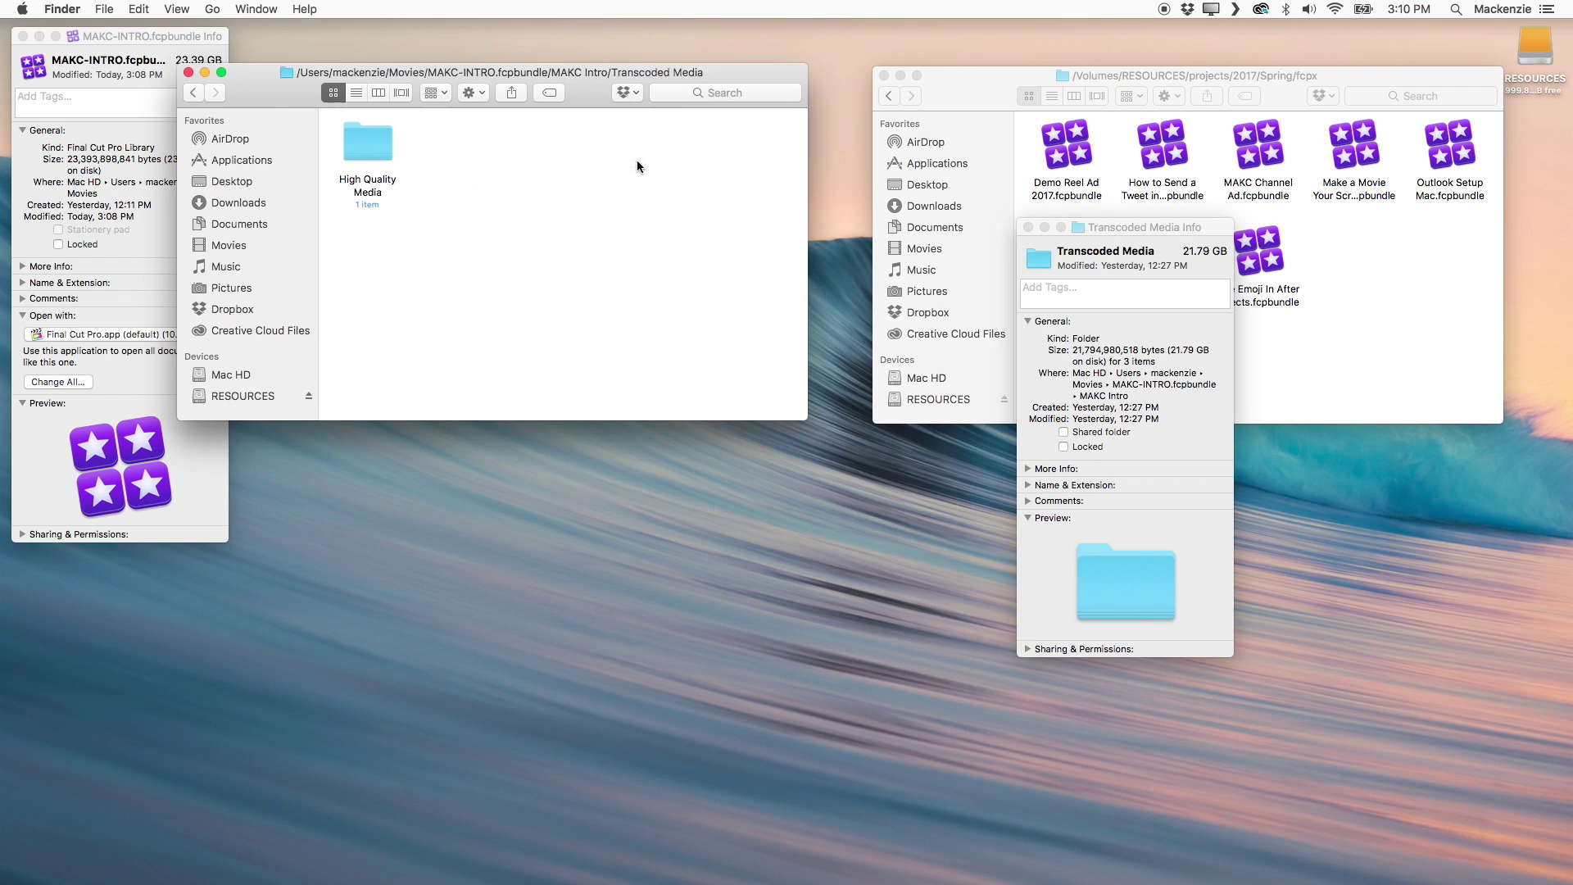
{"action": "double_click", "coordinate": [368, 141]}
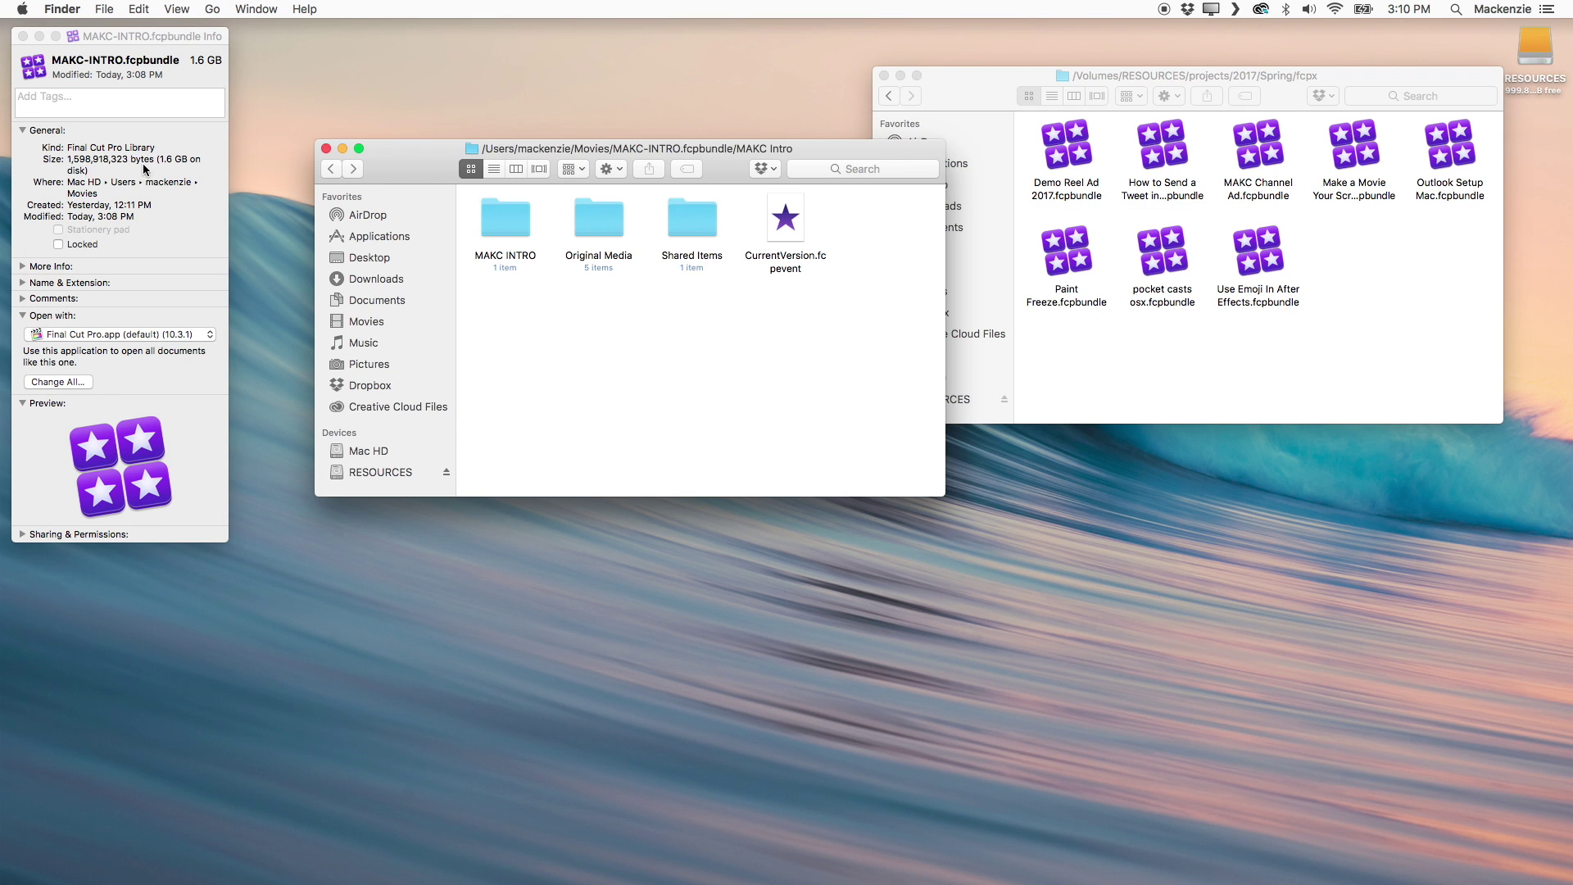
{"action": "left_click", "coordinate": [145, 170]}
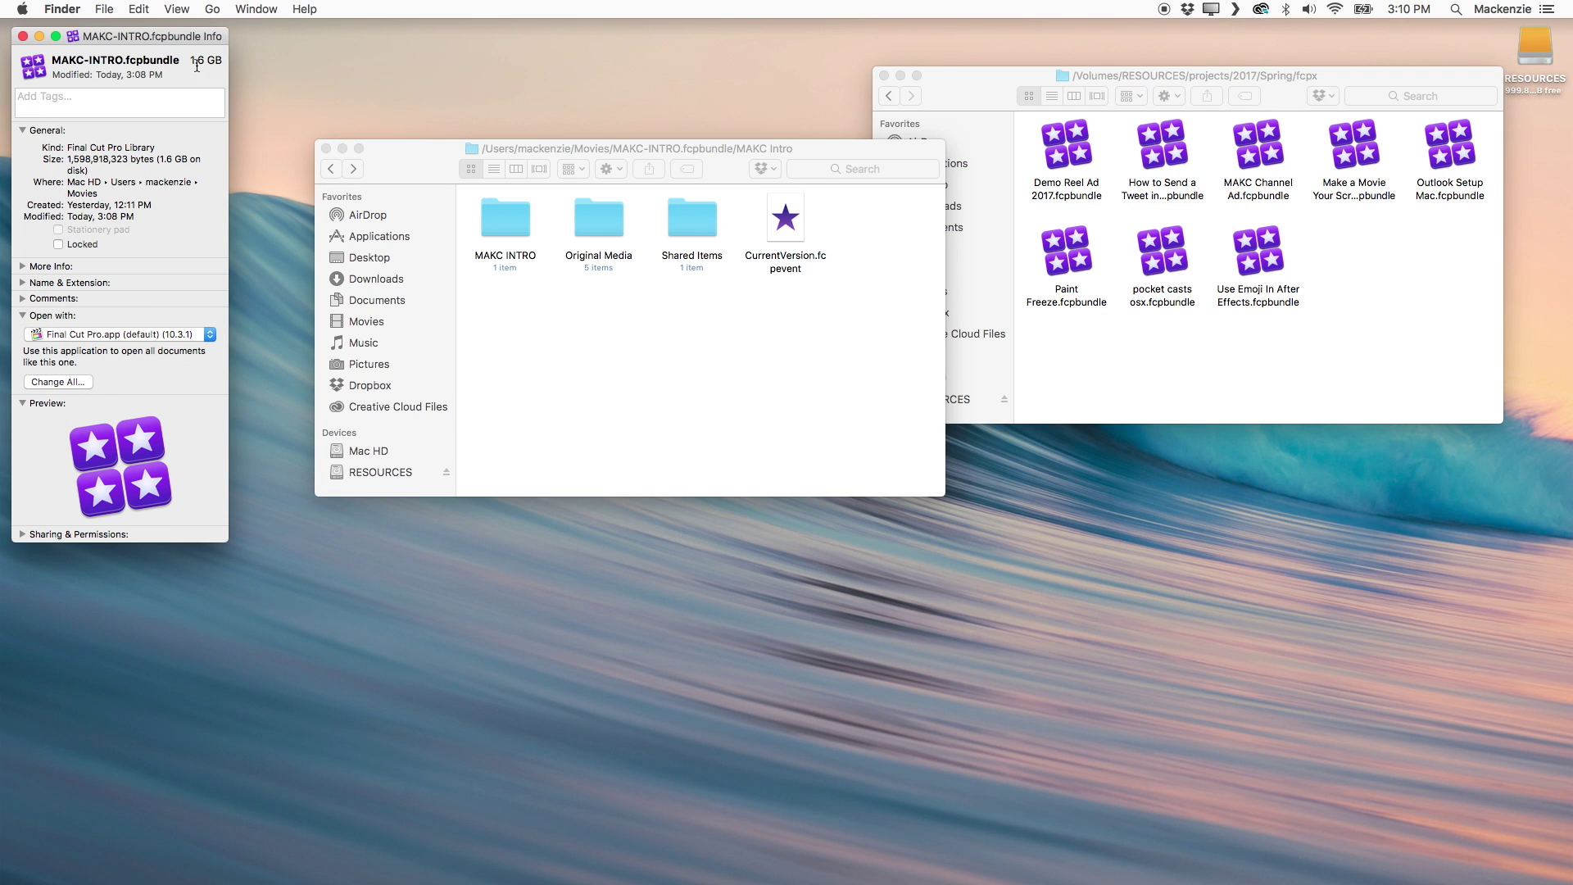
{"action": "left_click", "coordinate": [23, 36]}
{"action": "left_click", "coordinate": [331, 169]}
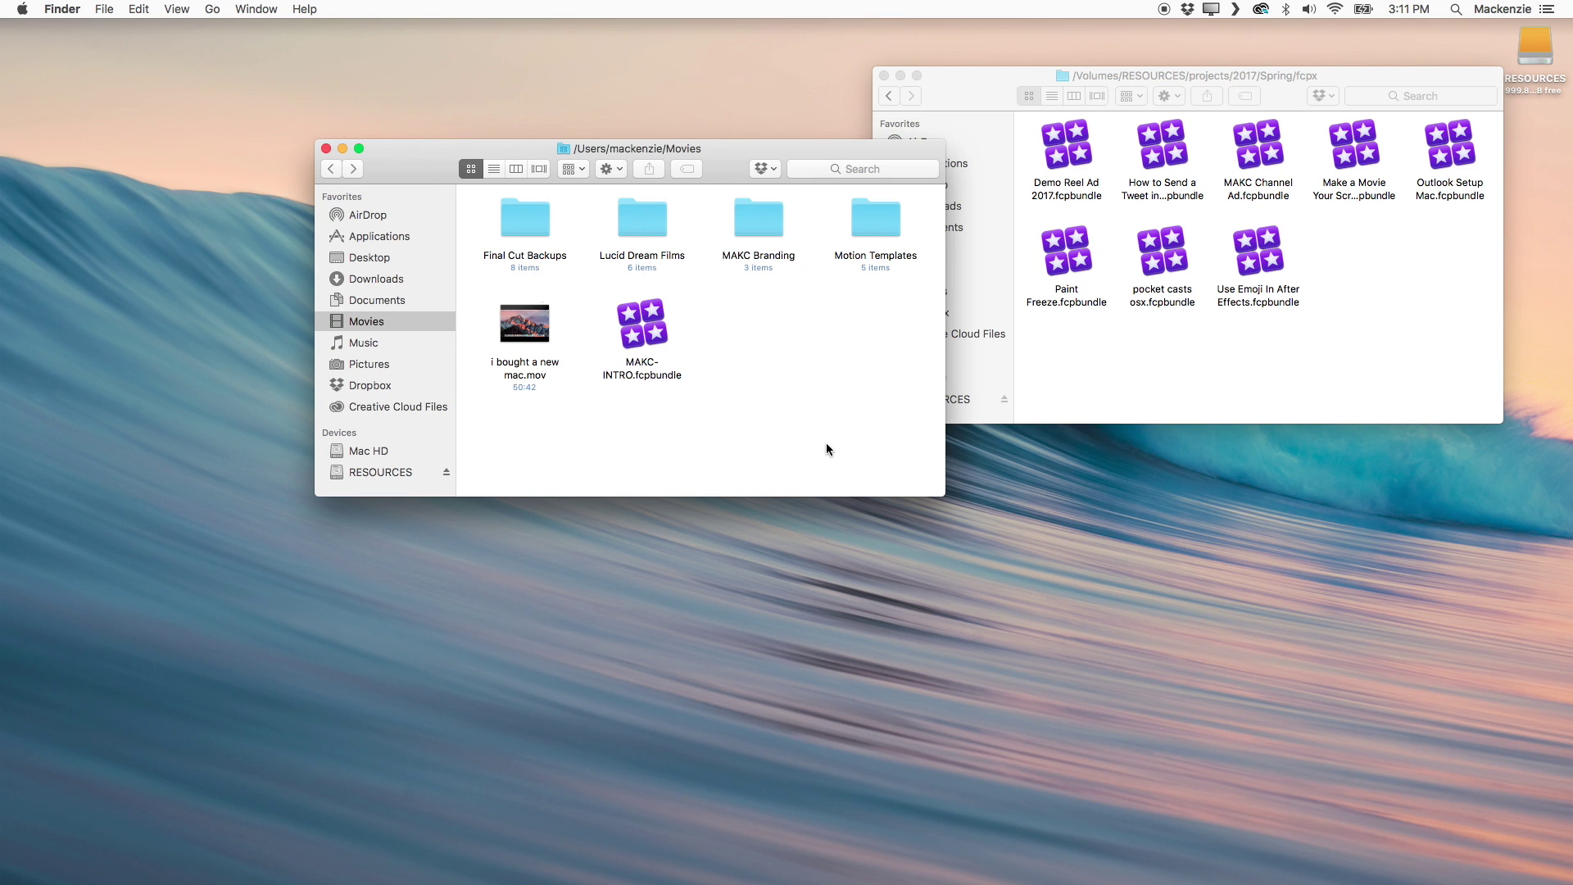
- Copy MAKC-INTRO.fcpbundle into the fcpx folder on RESOURCES, then close the Spring folder window
{"action": "left_click_drag", "start_coordinate": [650, 340], "coordinate": [1323, 288]}
{"action": "left_click_drag", "start_coordinate": [1249, 95], "coordinate": [1256, 75]}
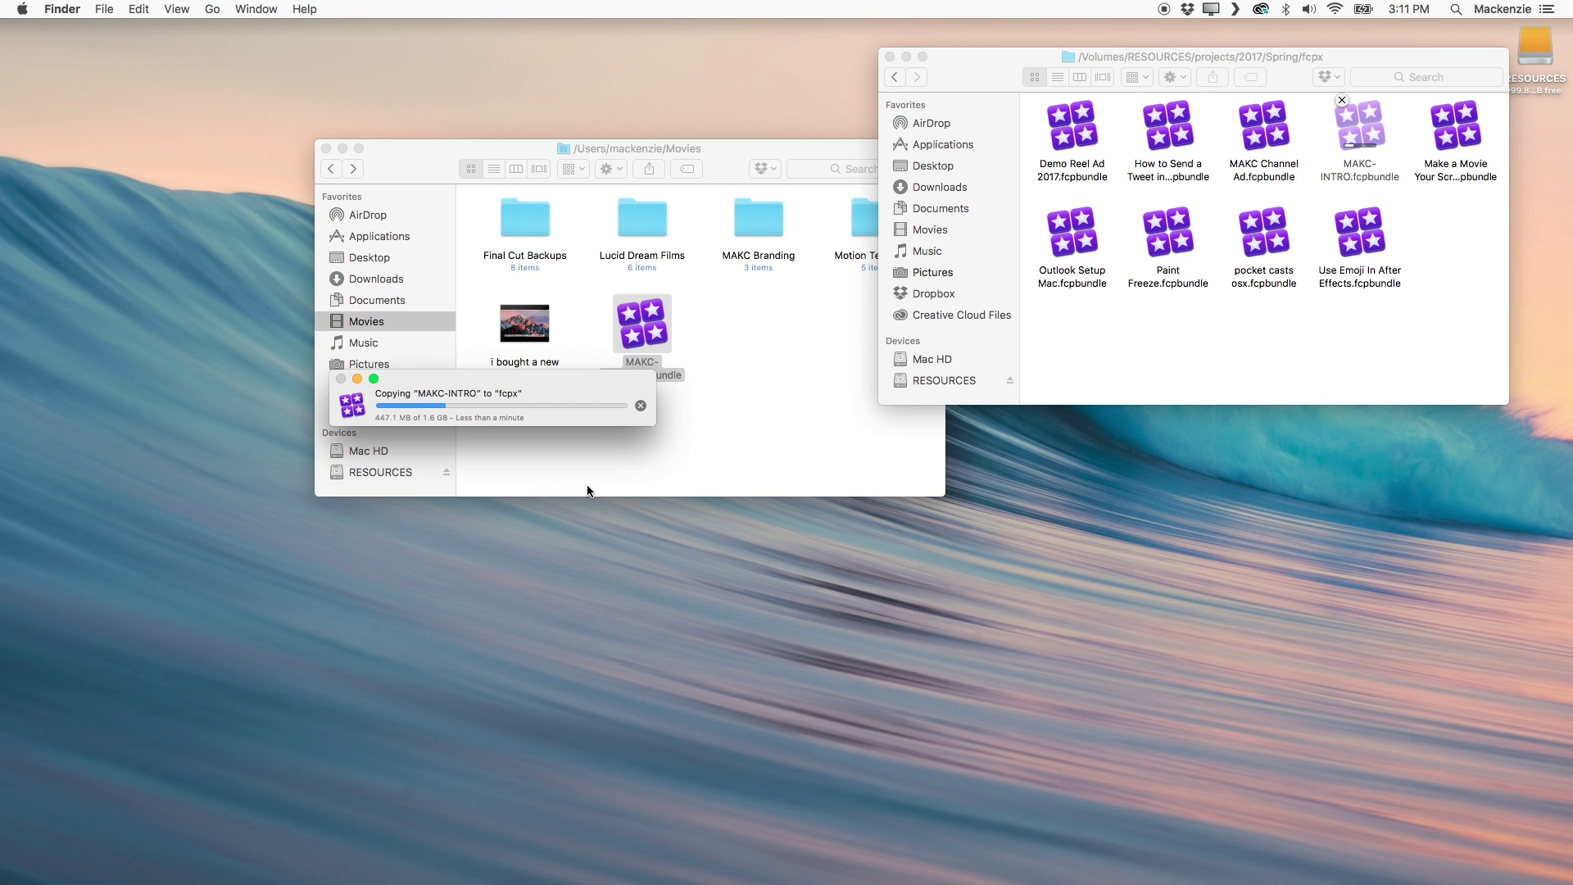
{"action": "left_click_drag", "start_coordinate": [1131, 281], "coordinate": [1217, 341]}
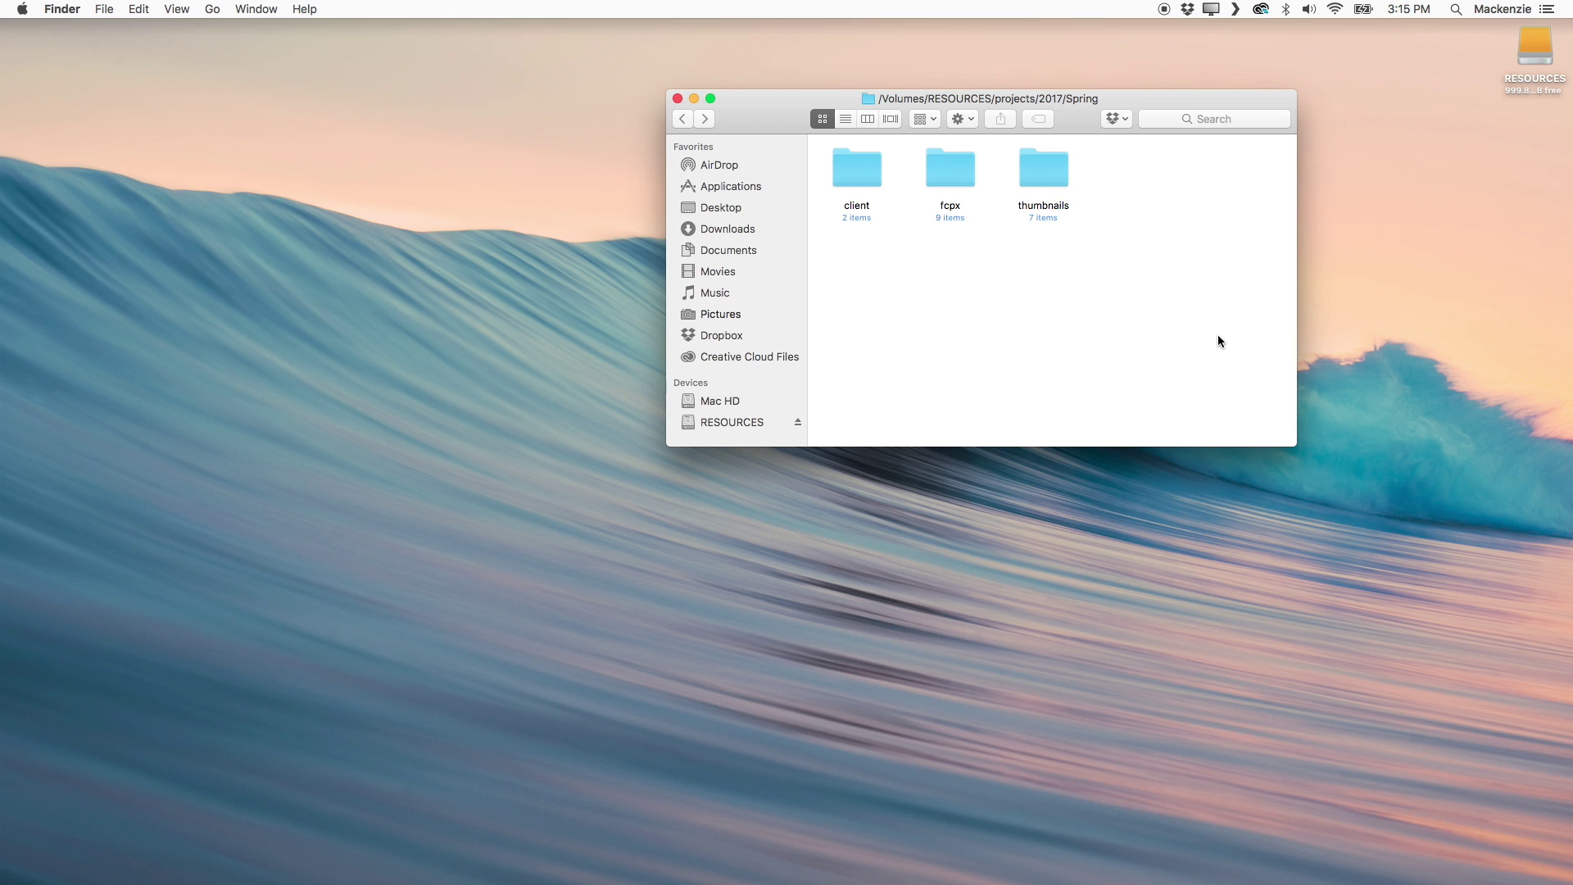
{"action": "key", "text": "cmd+w"}
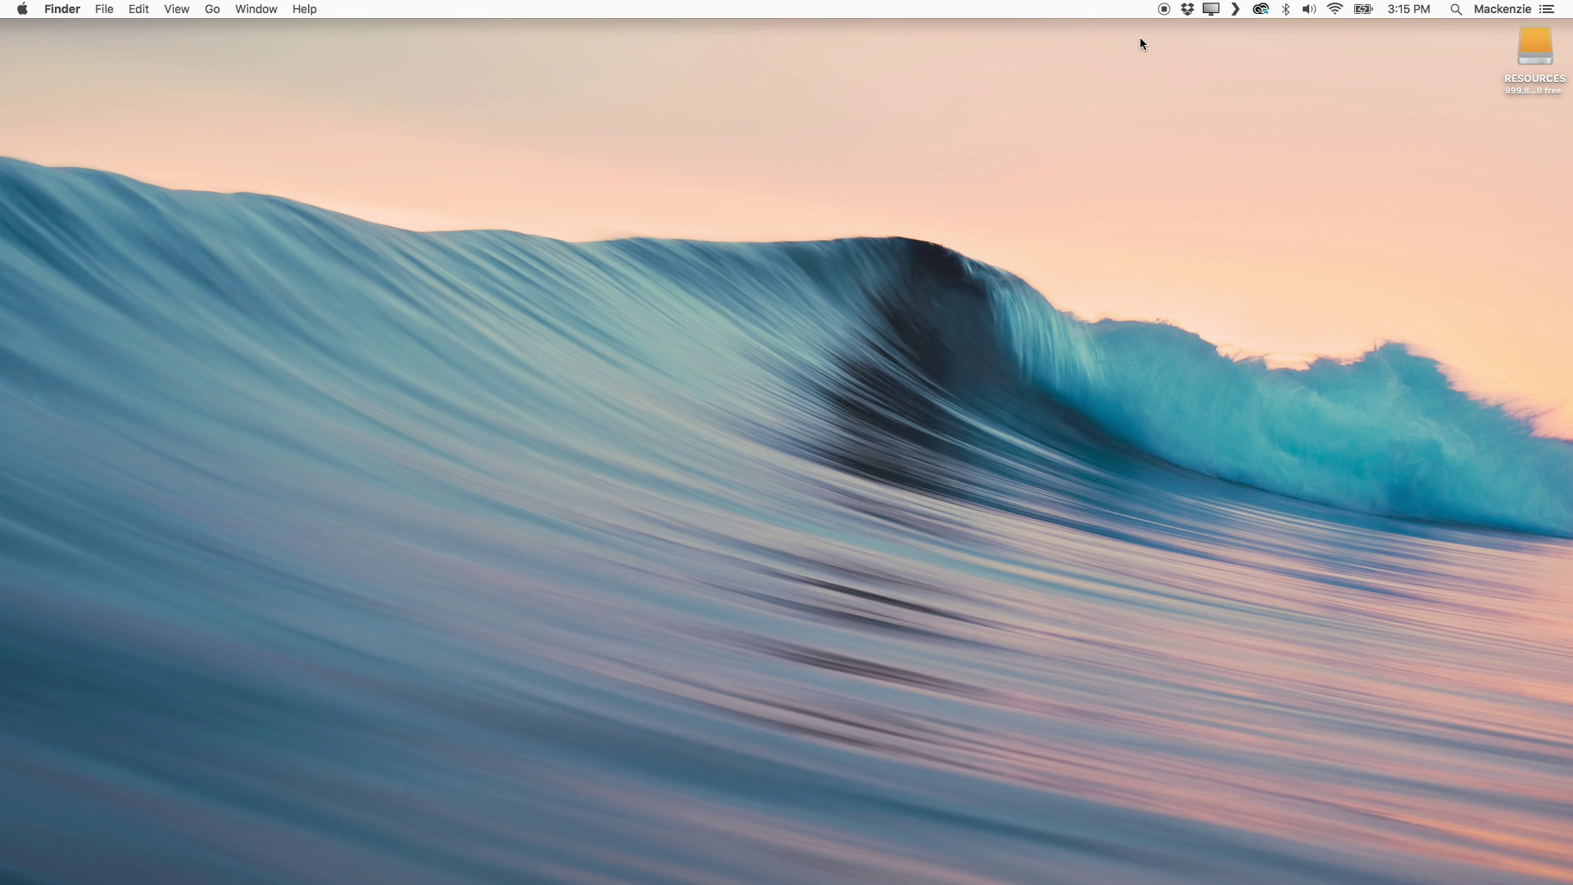